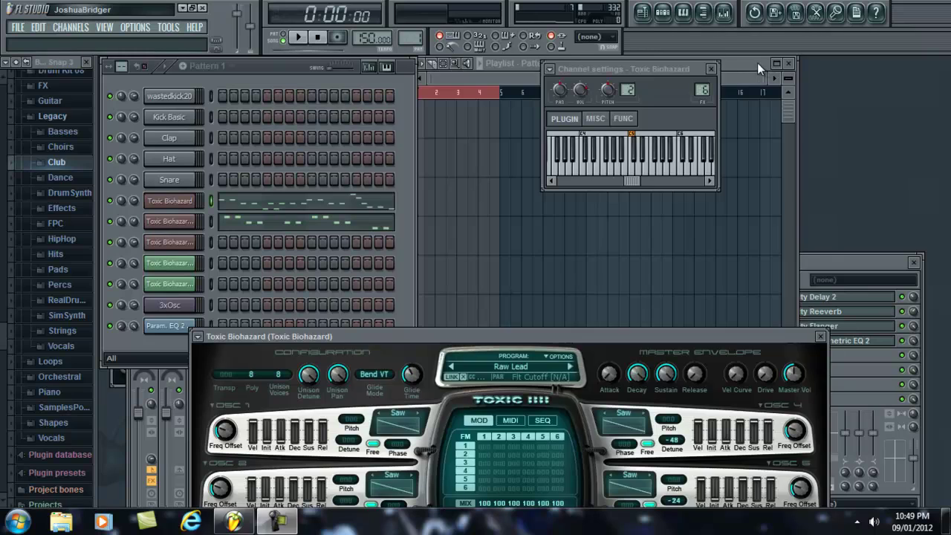
Select Pattern 3 in the channel rack and preview the wastedkick20 kick sample from its channel settings.
{"action": "left_click", "coordinate": [756, 62]}
{"action": "left_click_drag", "start_coordinate": [757, 62], "coordinate": [801, 63]}
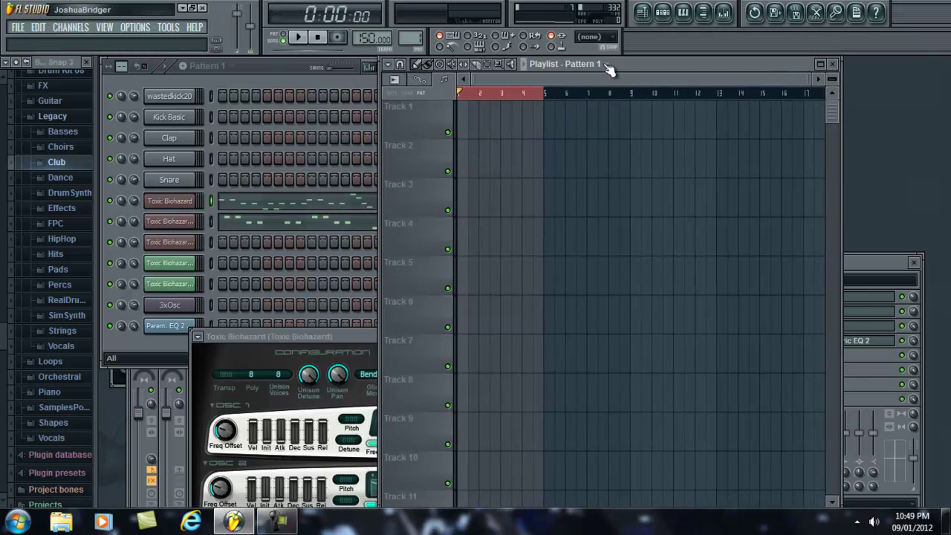
{"action": "left_click", "coordinate": [256, 63]}
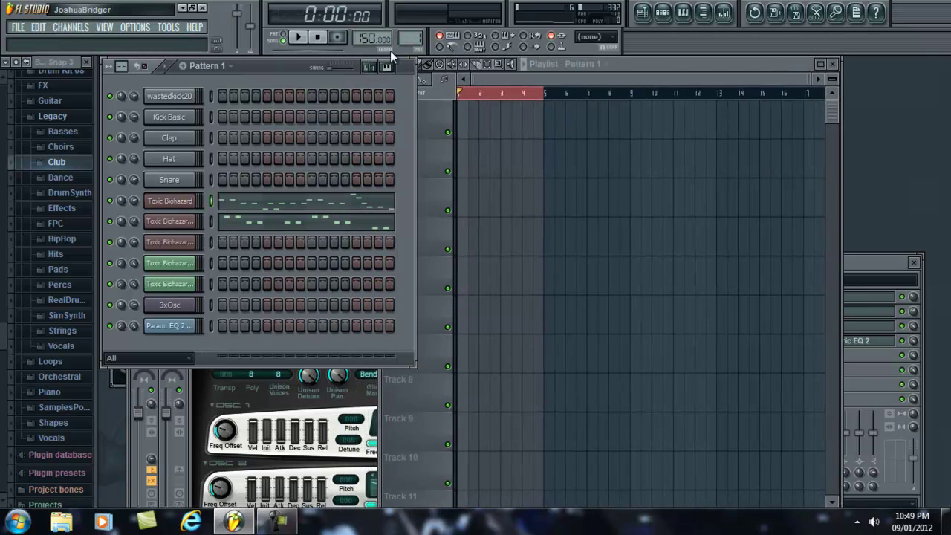
{"action": "left_click_drag", "start_coordinate": [410, 37], "coordinate": [407, 416]}
{"action": "left_click", "coordinate": [169, 96]}
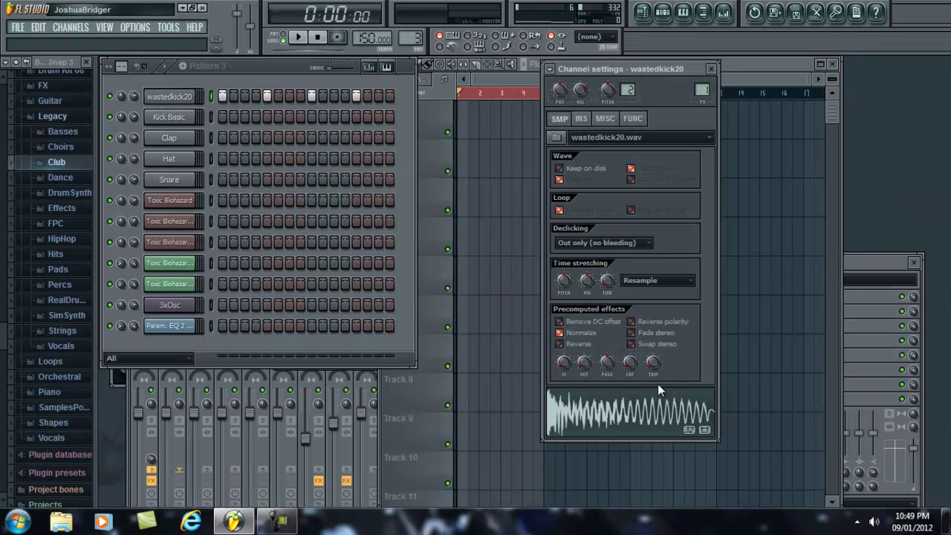
{"action": "left_click", "coordinate": [628, 418]}
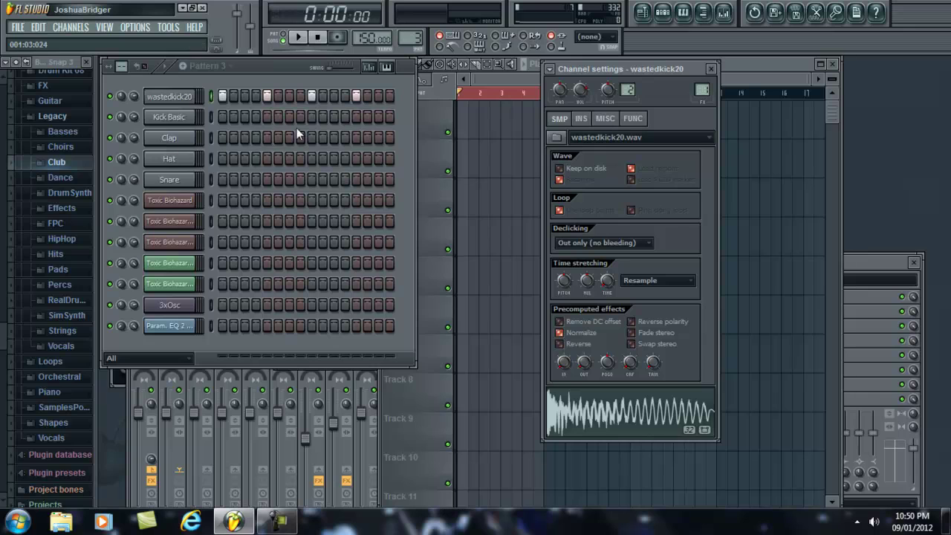
Rearrange the playlist and step sequencer windows and return the step sequencer to Pattern 1.
{"action": "left_click", "coordinate": [765, 68]}
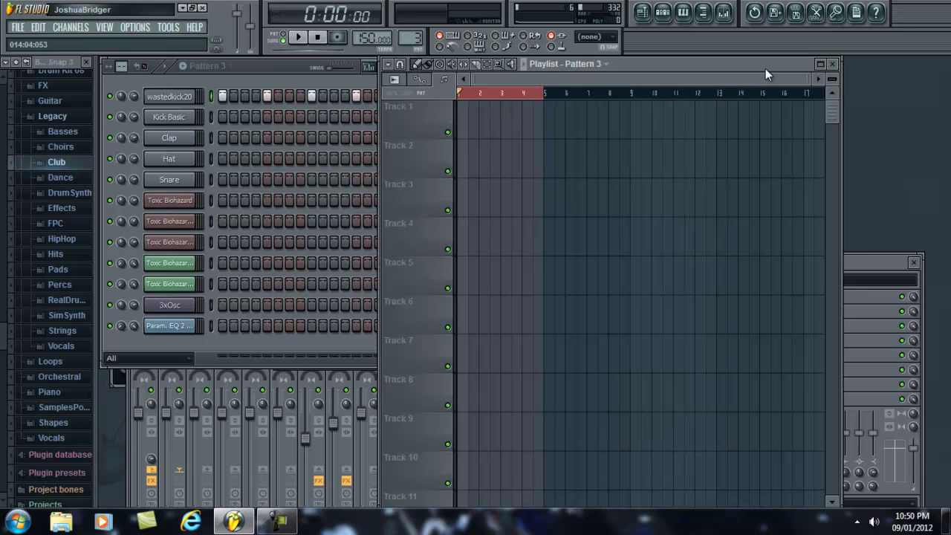
{"action": "left_click_drag", "start_coordinate": [814, 80], "coordinate": [633, 66]}
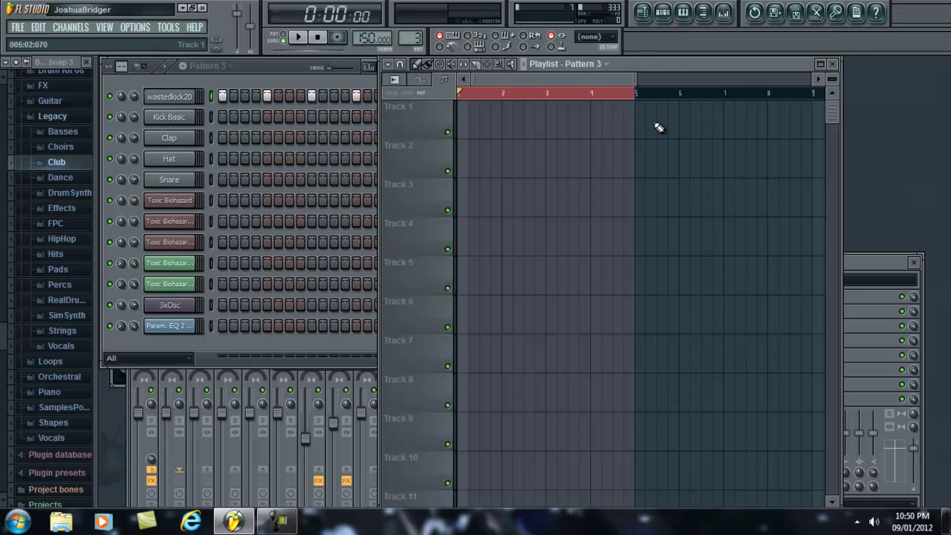
{"action": "left_click", "coordinate": [294, 64]}
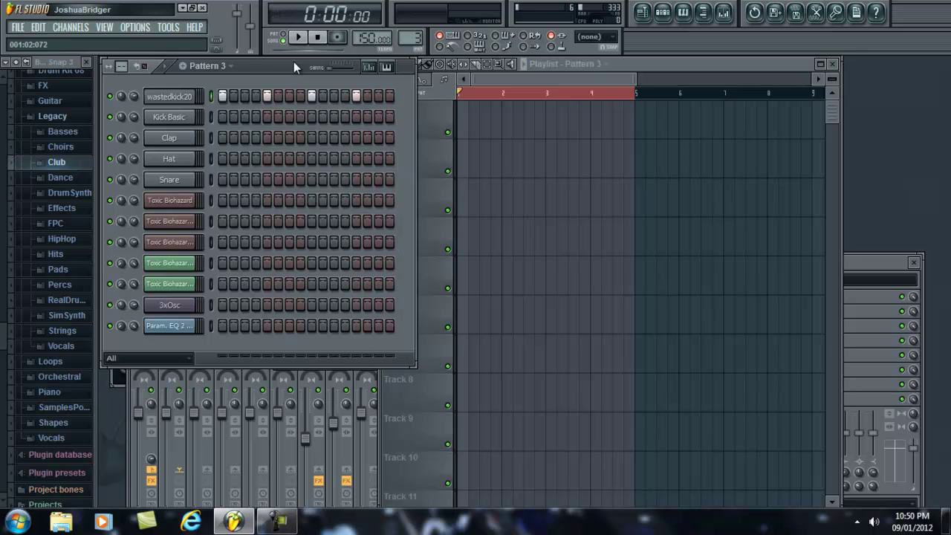
{"action": "left_click", "coordinate": [231, 66]}
{"action": "left_click", "coordinate": [229, 98]}
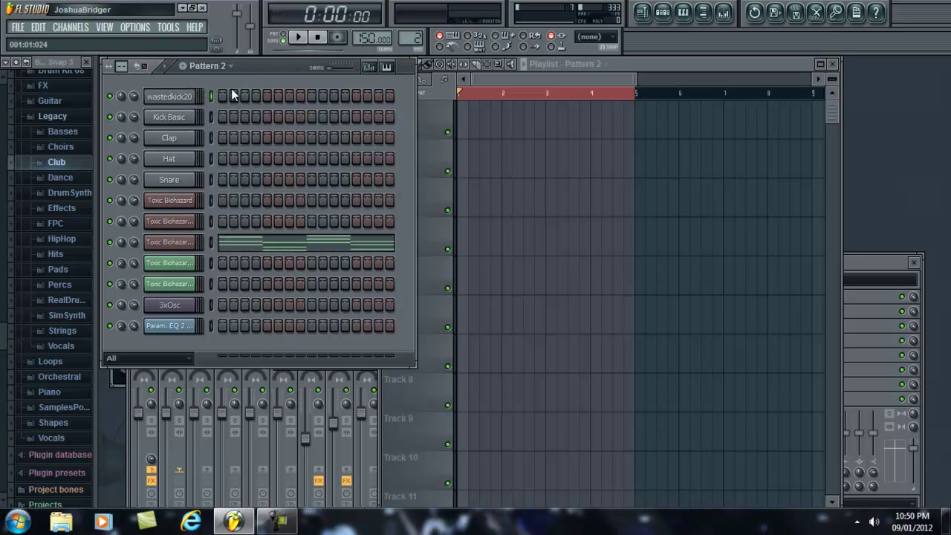
{"action": "left_click", "coordinate": [230, 67]}
{"action": "left_click", "coordinate": [225, 82]}
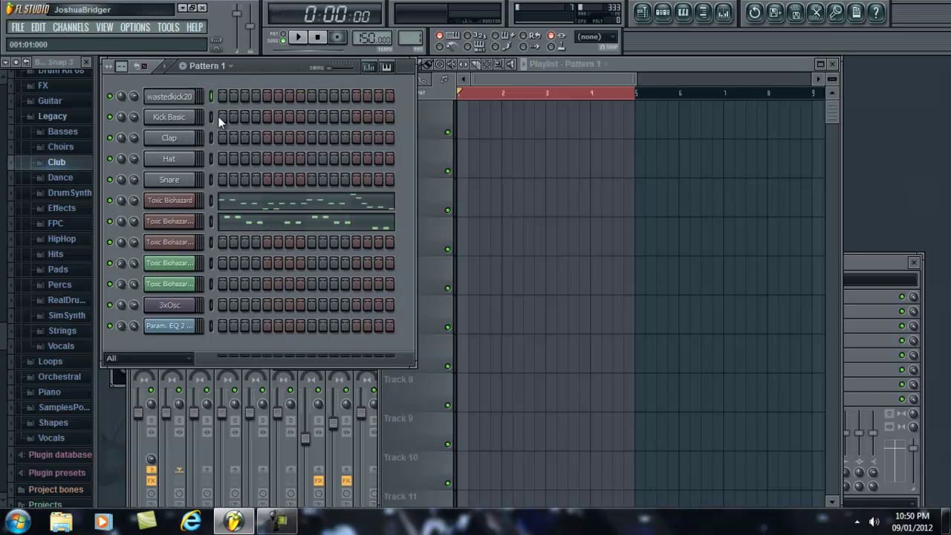
Open both Toxic Biohazard synths and play Pattern 1 once to hear them.
{"action": "left_click", "coordinate": [186, 202]}
{"action": "left_click_drag", "start_coordinate": [522, 342], "coordinate": [528, 114]}
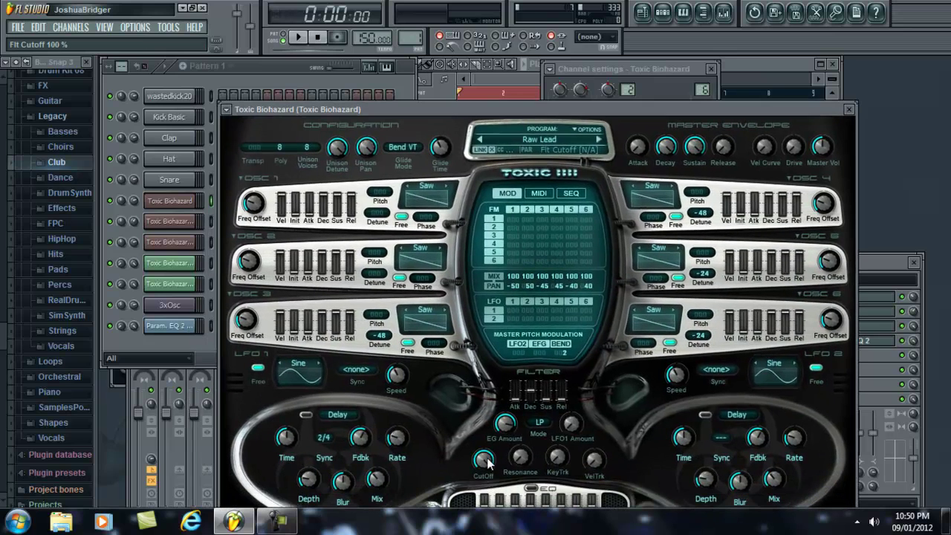
{"action": "left_click", "coordinate": [285, 68]}
{"action": "left_click", "coordinate": [169, 221]}
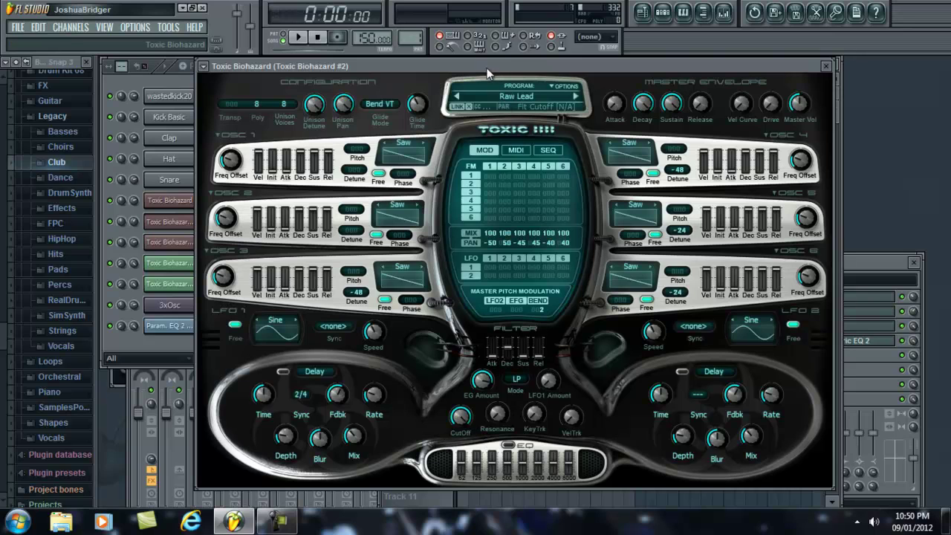
{"action": "left_click_drag", "start_coordinate": [485, 66], "coordinate": [467, 396]}
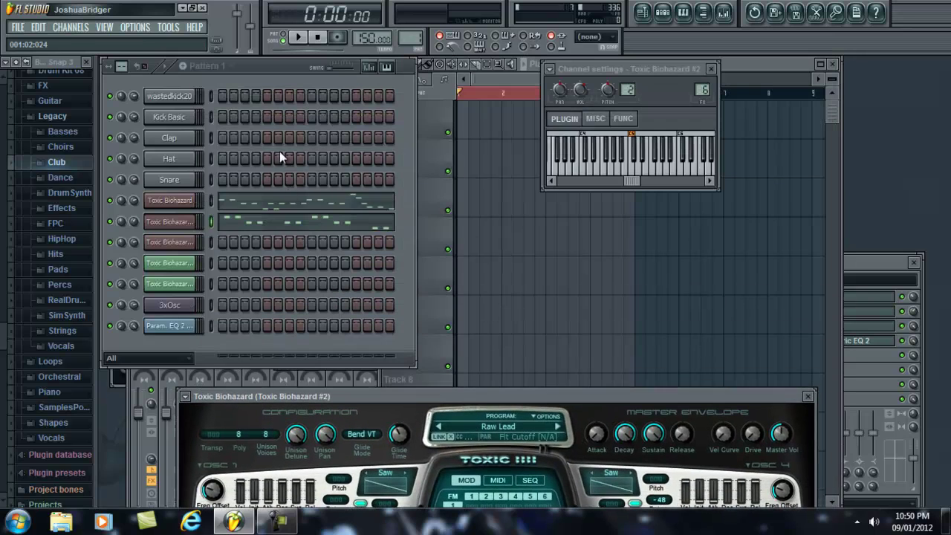
{"action": "left_click", "coordinate": [290, 36]}
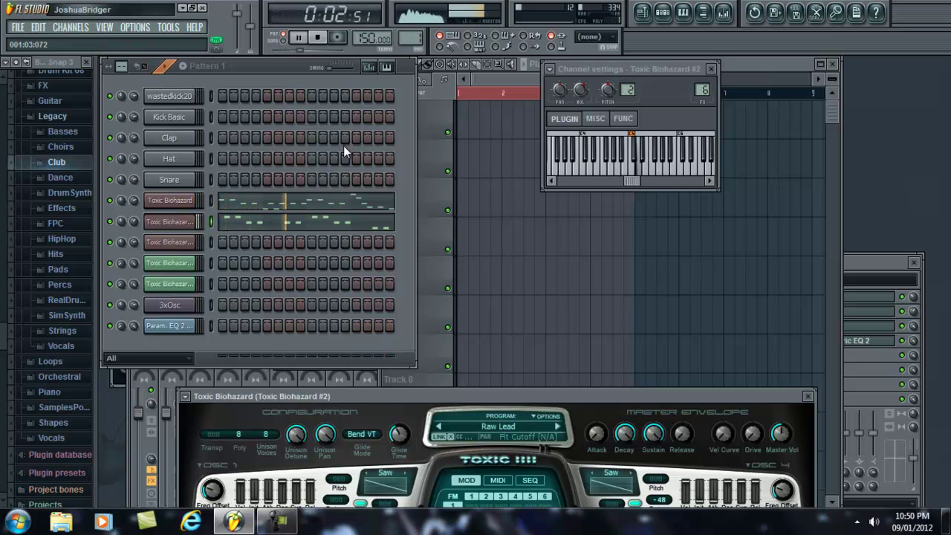
{"action": "left_click", "coordinate": [320, 38]}
Paint Pattern 1 clips on playlist Track 1 at bar 1 and bar 5.
{"action": "left_click", "coordinate": [774, 63]}
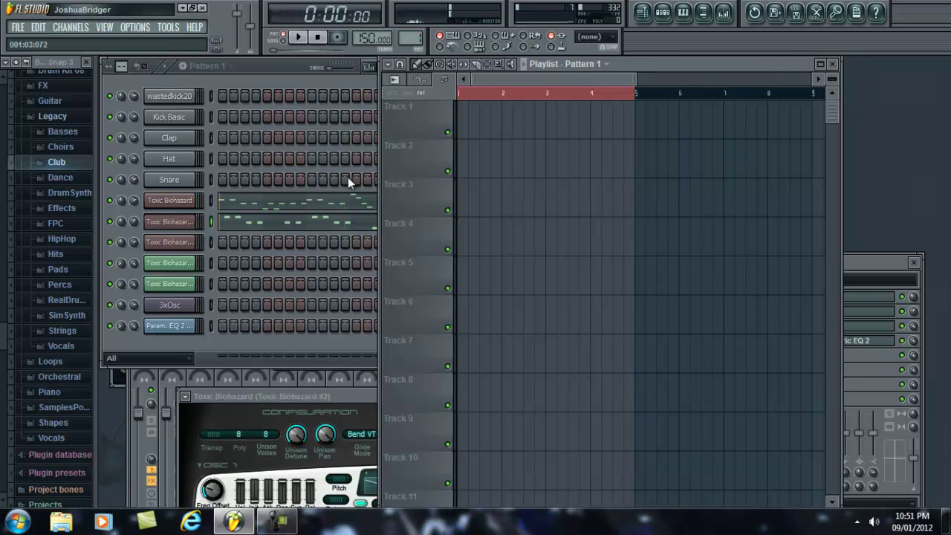
{"action": "left_click_drag", "start_coordinate": [479, 140], "coordinate": [464, 131]}
{"action": "left_click", "coordinate": [653, 120]}
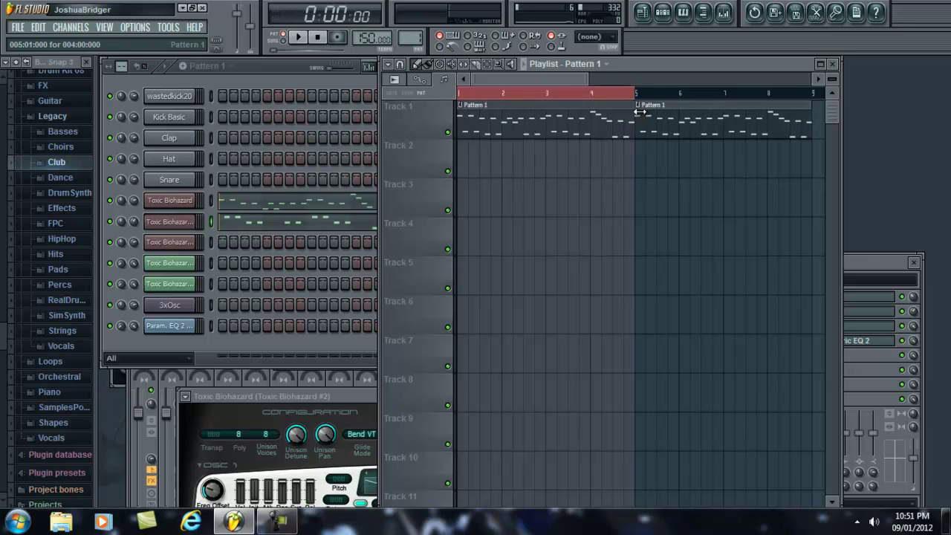
{"action": "double_click", "coordinate": [672, 65]}
{"action": "double_click", "coordinate": [671, 65]}
Bring up the mixer and play the song through once before stopping.
{"action": "left_click", "coordinate": [870, 259]}
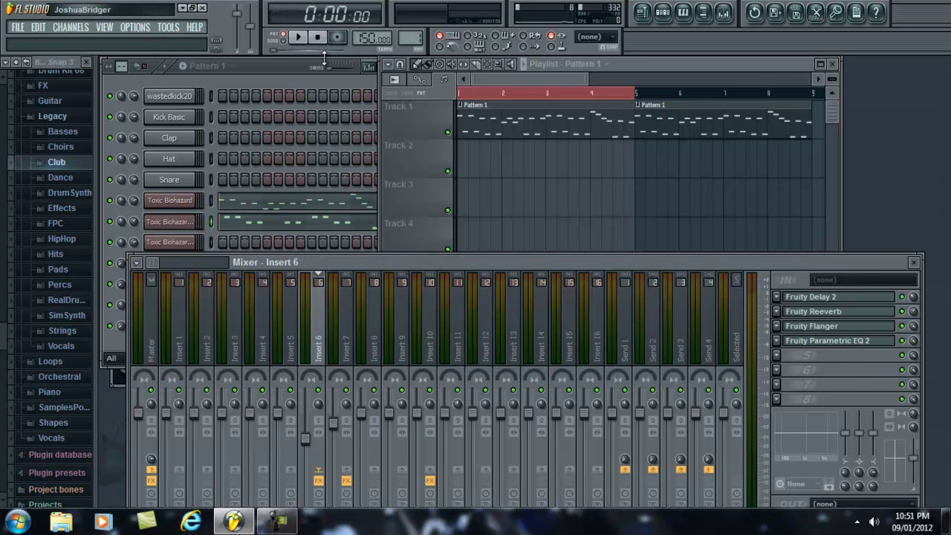
{"action": "left_click", "coordinate": [297, 37]}
{"action": "left_click", "coordinate": [318, 39]}
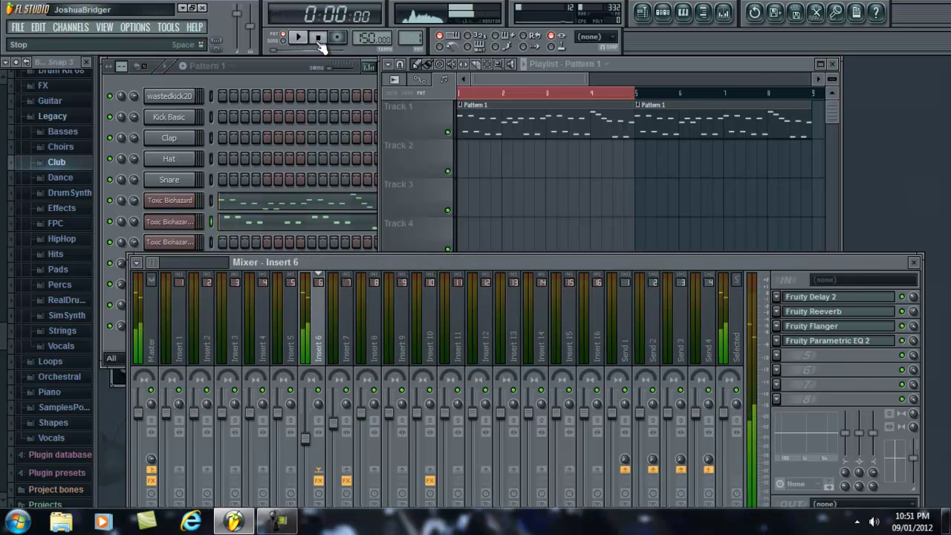
{"action": "left_click", "coordinate": [276, 65]}
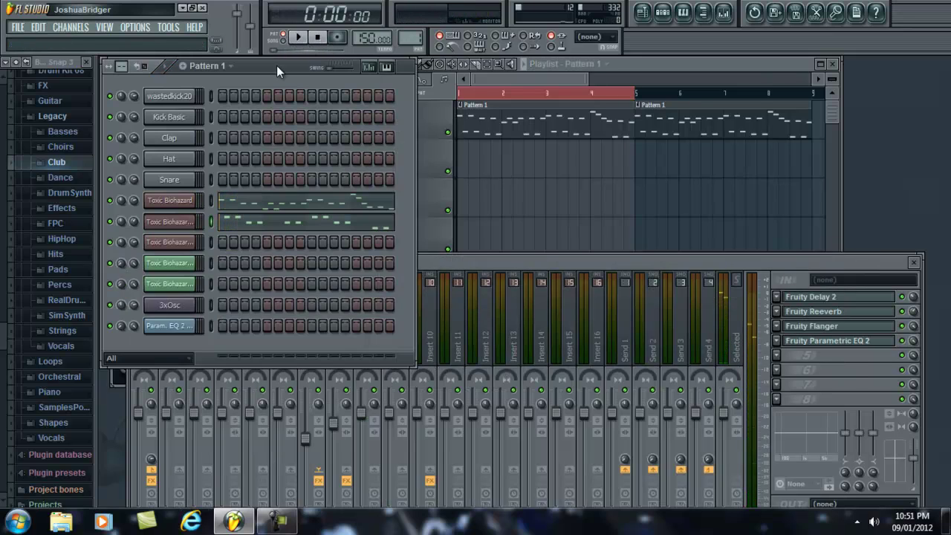
Create a Flt Cutoff automation clip from Toxic Biohazard #2's last tweaked cutoff knob.
{"action": "left_click", "coordinate": [186, 221]}
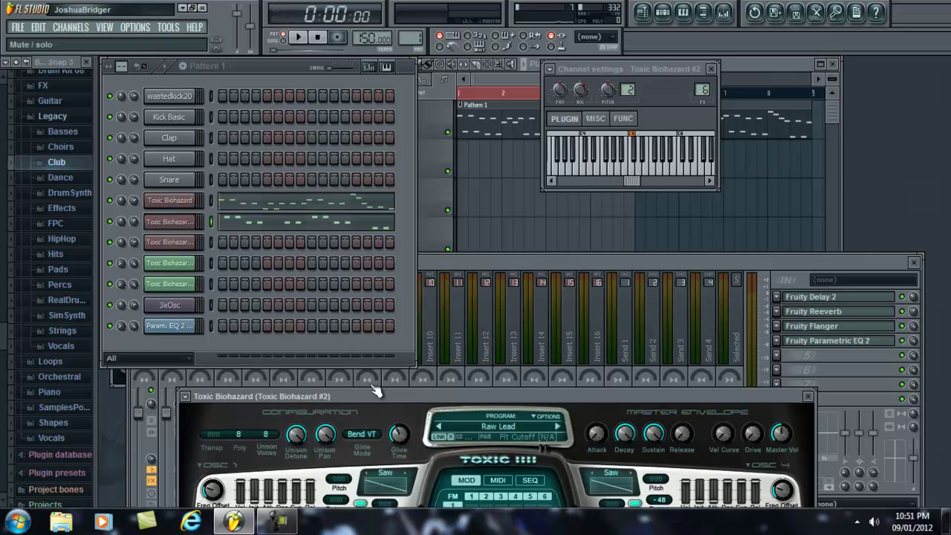
{"action": "left_click_drag", "start_coordinate": [374, 395], "coordinate": [407, 120]}
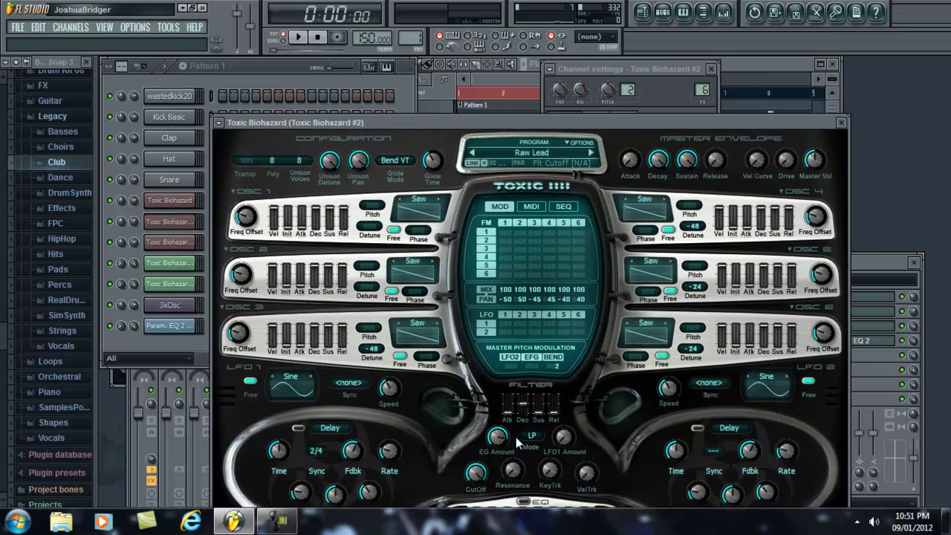
{"action": "mouse_move", "coordinate": [468, 466]}
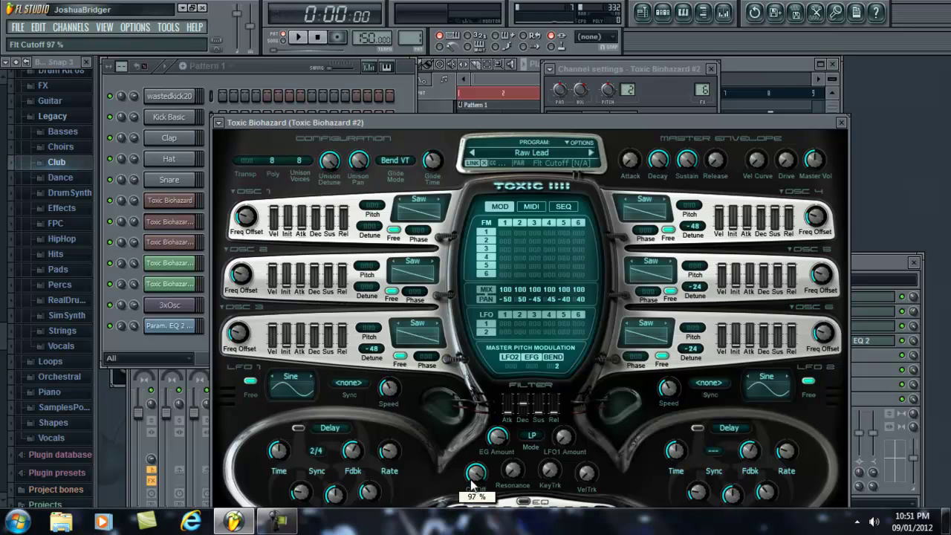
{"action": "left_click", "coordinate": [170, 28]}
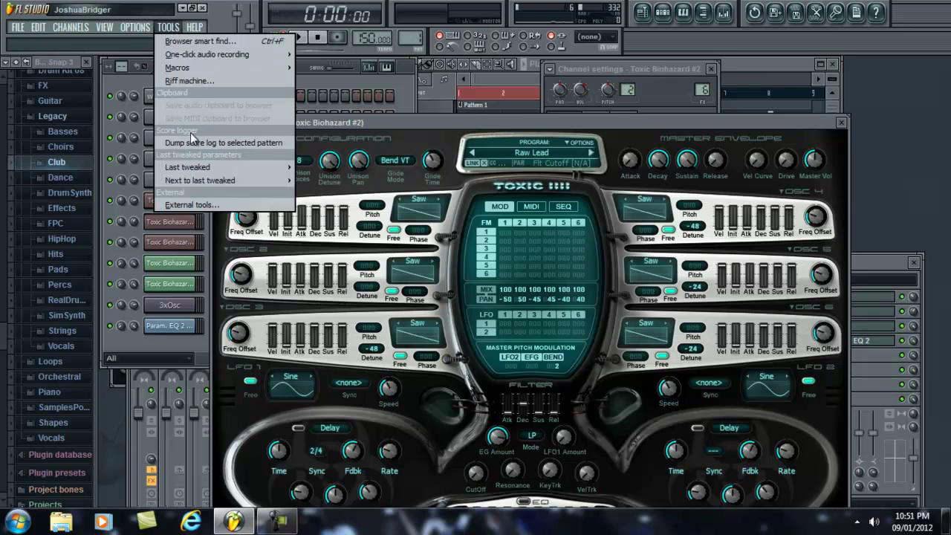
{"action": "mouse_move", "coordinate": [239, 167]}
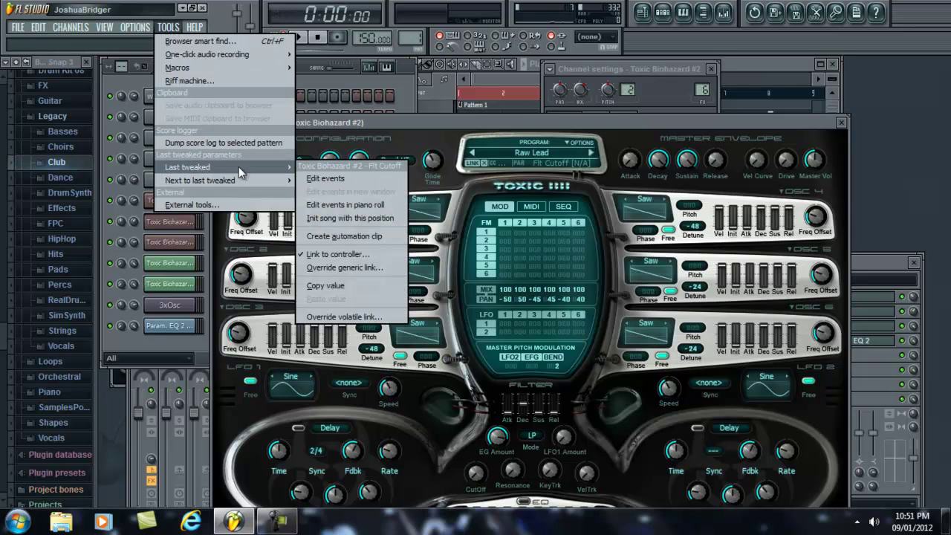
{"action": "left_click", "coordinate": [343, 235]}
Create a Flt Cutoff automation clip for the first Toxic Biohazard synth.
{"action": "left_click", "coordinate": [171, 201]}
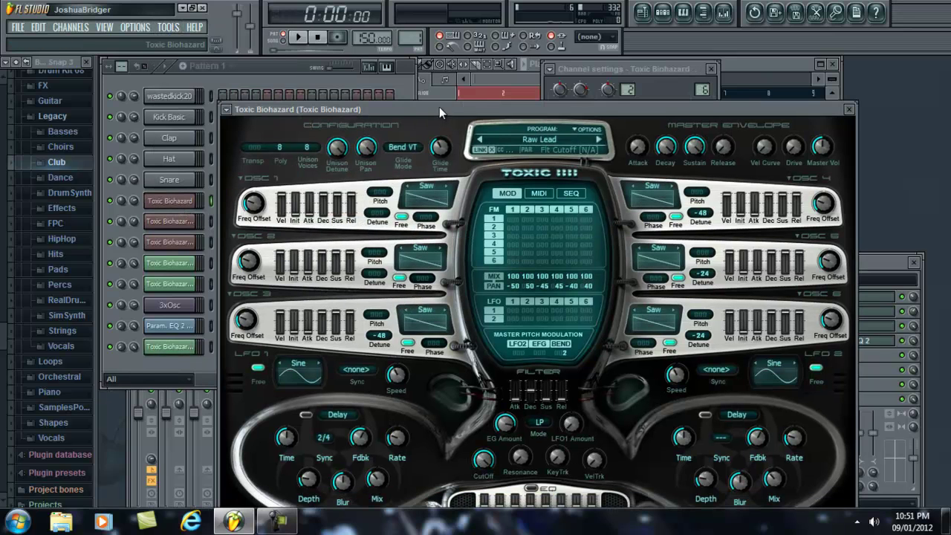
{"action": "left_click_drag", "start_coordinate": [439, 107], "coordinate": [431, 52]}
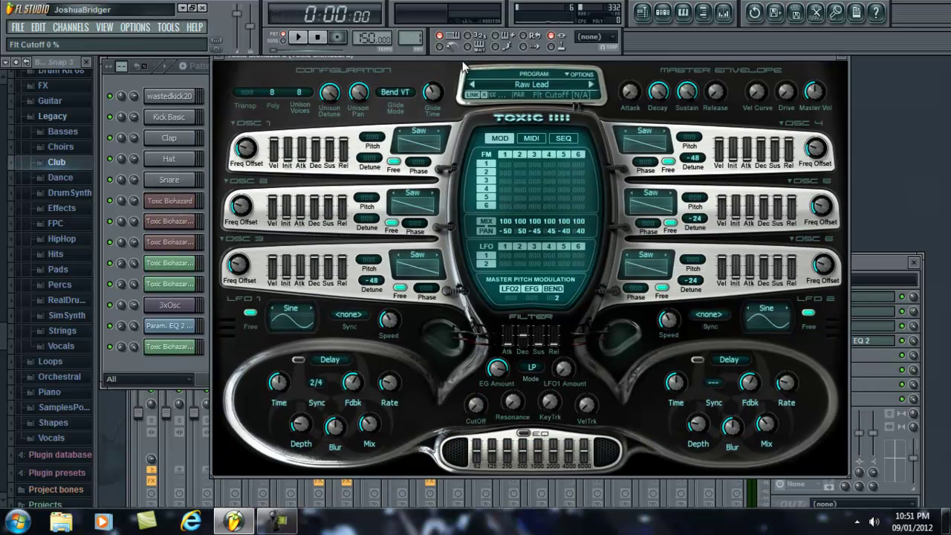
{"action": "left_click", "coordinate": [169, 28]}
{"action": "mouse_move", "coordinate": [210, 170]}
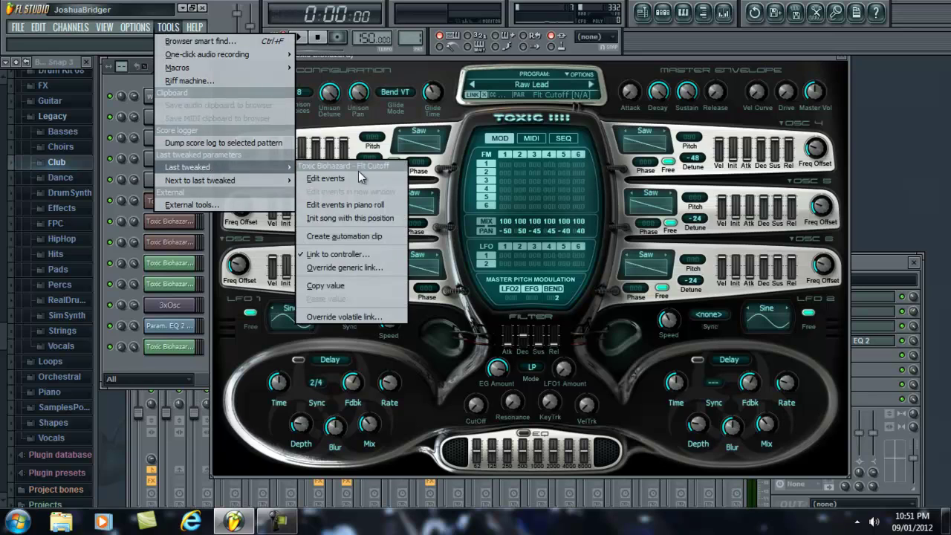
{"action": "left_click", "coordinate": [361, 238]}
Maximize the playlist, switch to the Draw tool, and deselect the Pattern 1 and Flt Cutoff clips.
{"action": "left_click", "coordinate": [641, 12]}
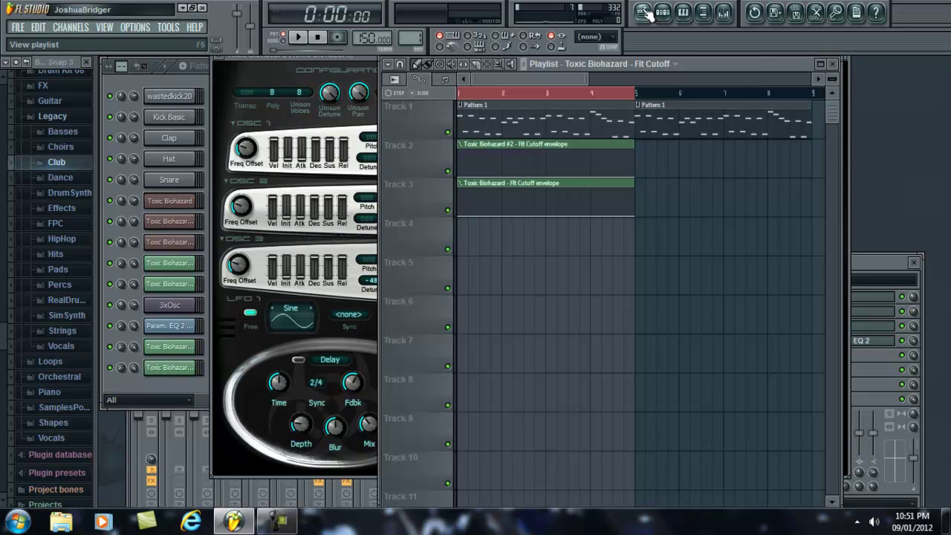
{"action": "double_click", "coordinate": [738, 65]}
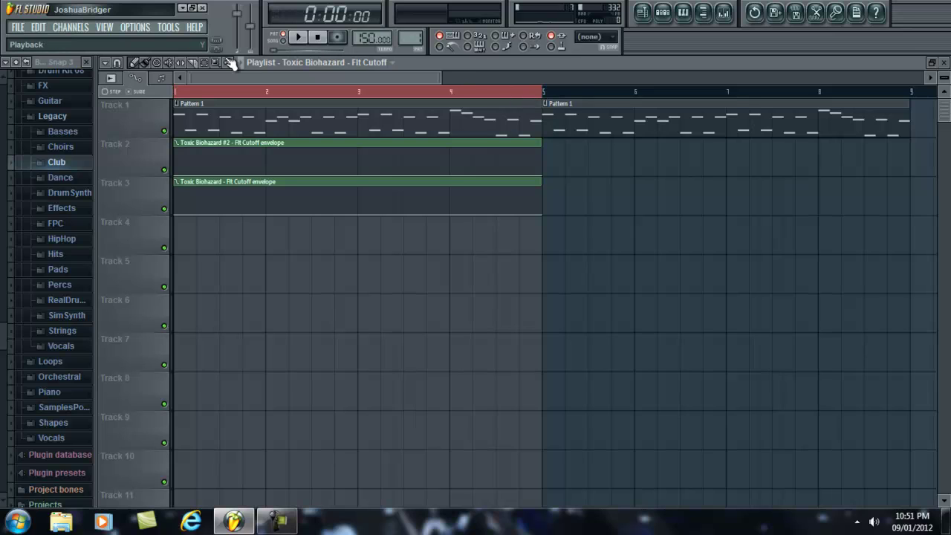
{"action": "double_click", "coordinate": [547, 92]}
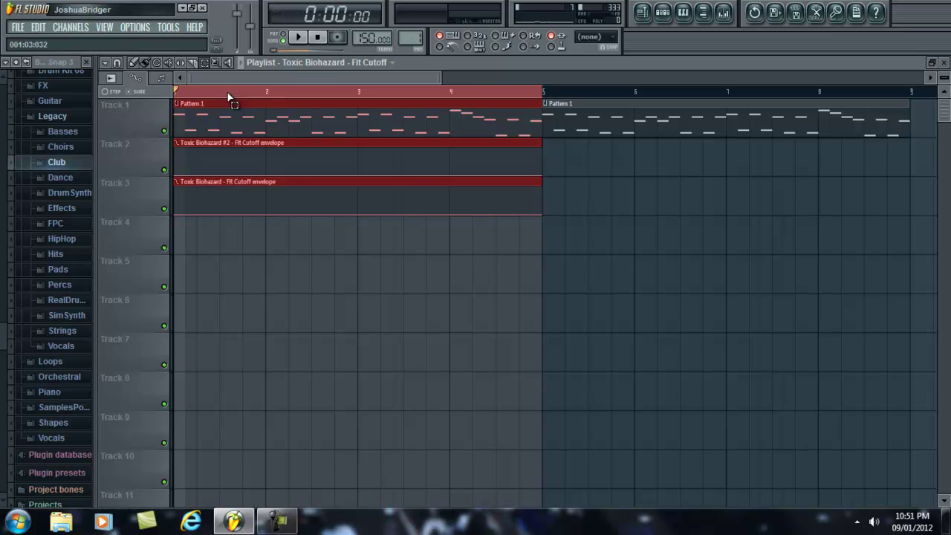
{"action": "left_click", "coordinate": [190, 64]}
{"action": "key", "text": "b"}
{"action": "key", "text": "p"}
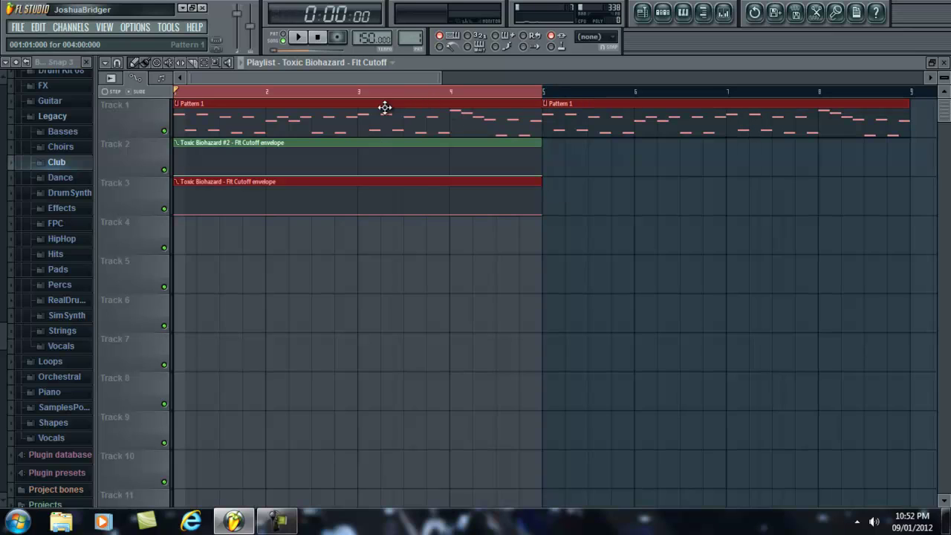
{"action": "left_click", "coordinate": [332, 99], "text": "ctrl"}
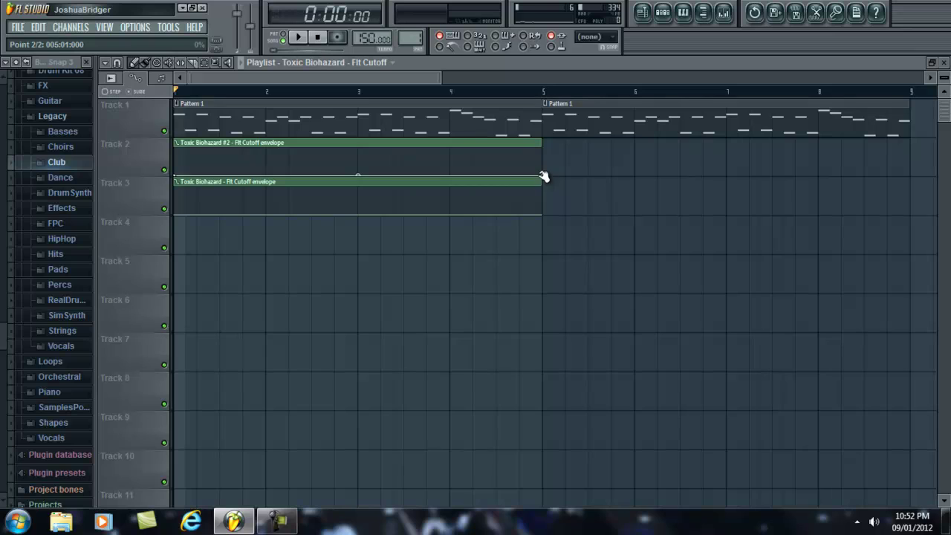
Raise both Flt Cutoff envelope end points to maximum, curve the Track 2 envelope, and play the sweep.
{"action": "left_click_drag", "start_coordinate": [542, 175], "coordinate": [539, 155]}
{"action": "left_click_drag", "start_coordinate": [543, 215], "coordinate": [542, 187]}
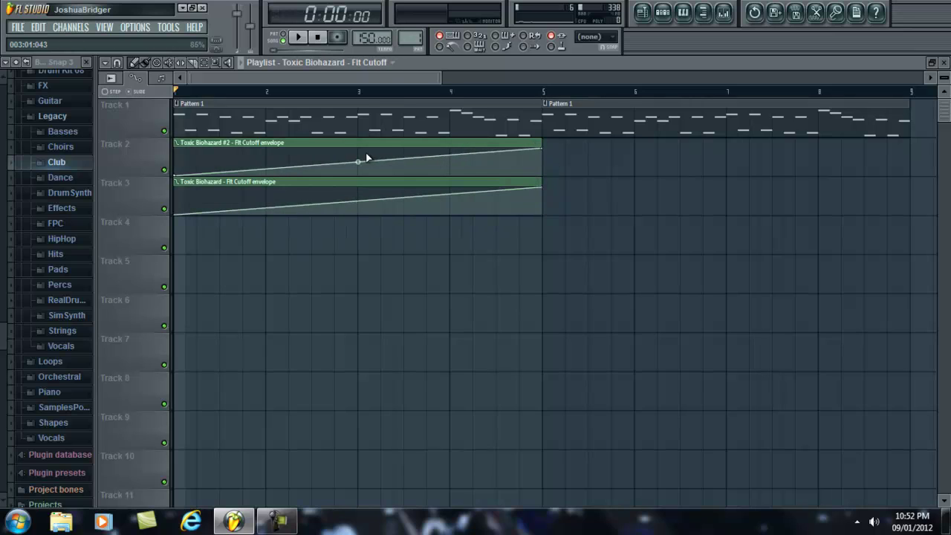
{"action": "left_click_drag", "start_coordinate": [357, 161], "coordinate": [368, 224]}
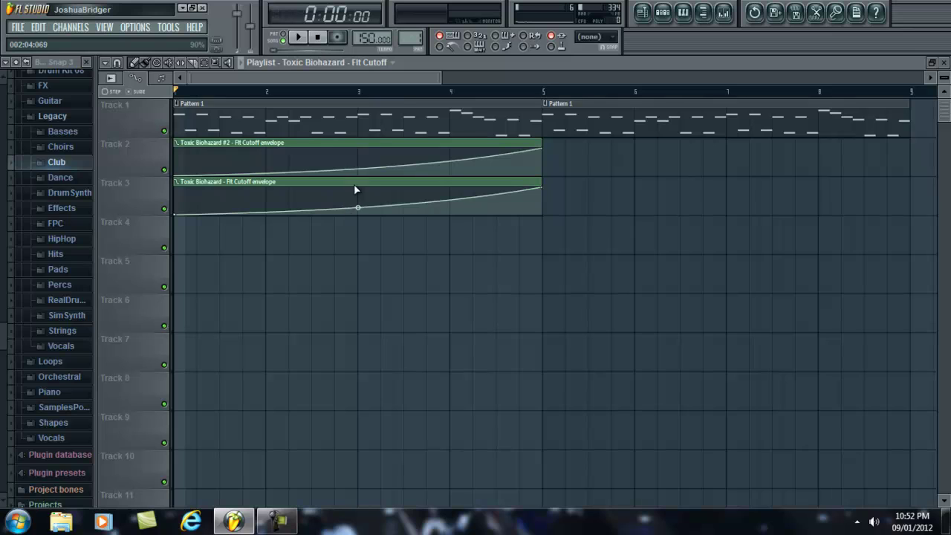
{"action": "left_click_drag", "start_coordinate": [444, 78], "coordinate": [613, 78]}
{"action": "left_click", "coordinate": [301, 39]}
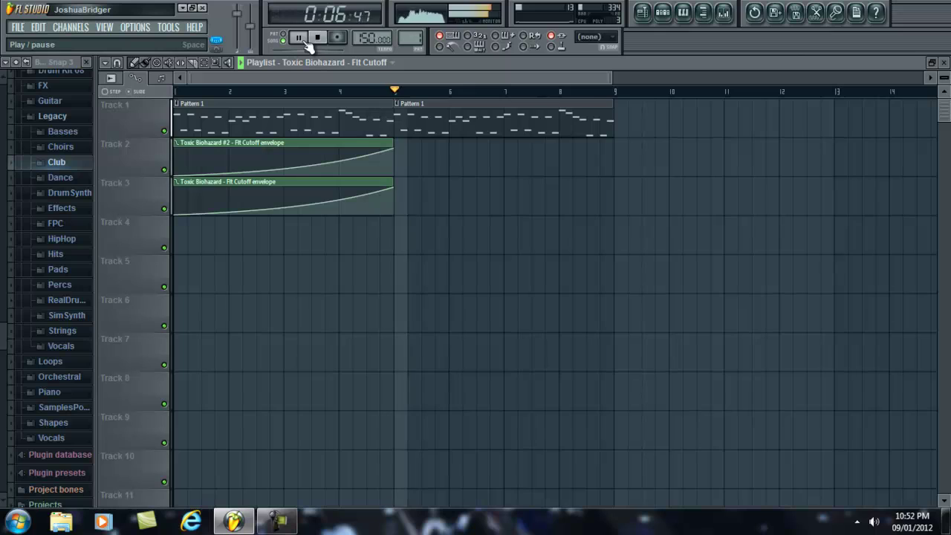
{"action": "left_click", "coordinate": [319, 38]}
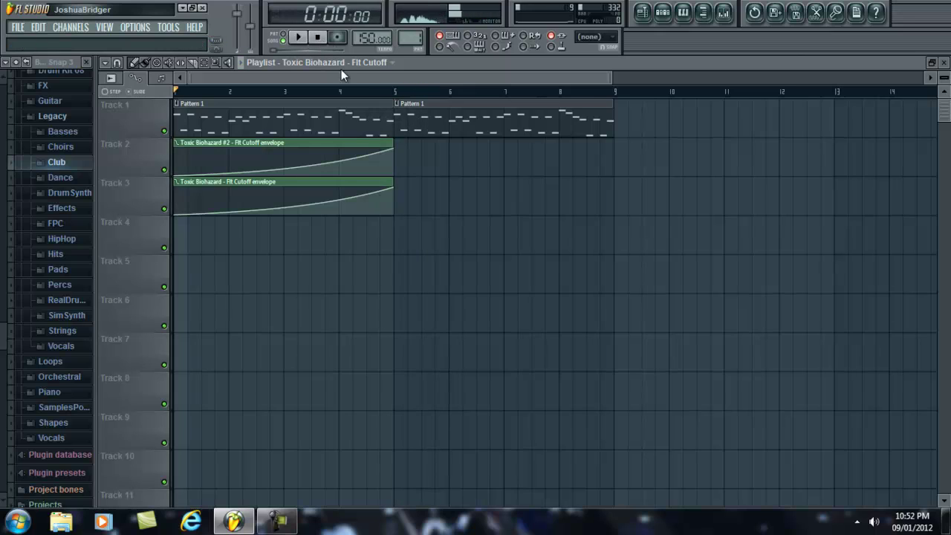
Trim the first Pattern 1 clip to one bar and stretch both Flt Cutoff envelopes to bar 9.
{"action": "left_click_drag", "start_coordinate": [388, 102], "coordinate": [228, 102]}
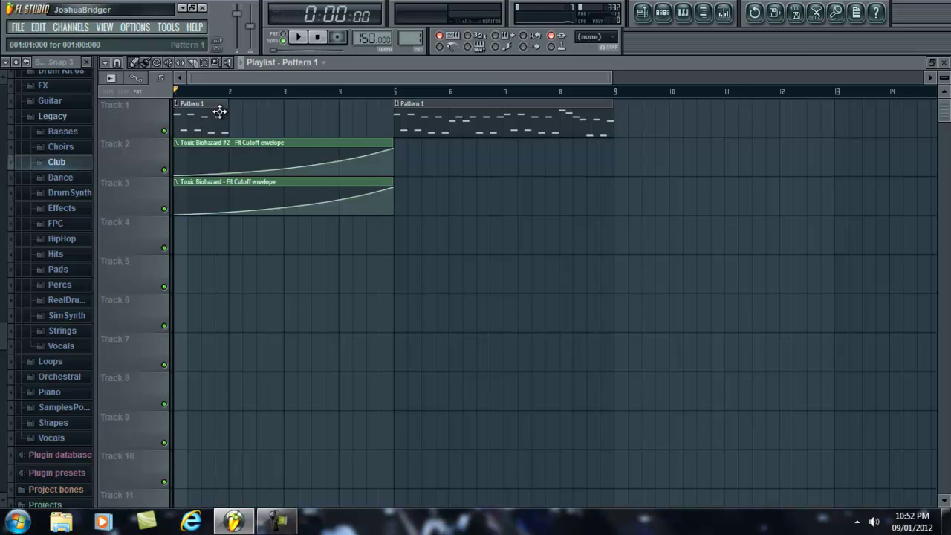
{"action": "left_click", "coordinate": [233, 114]}
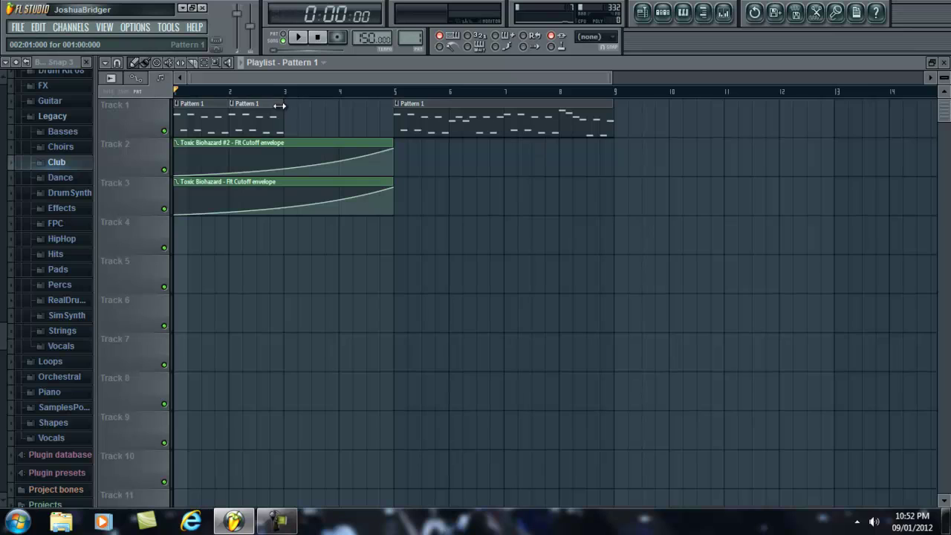
{"action": "left_click_drag", "start_coordinate": [285, 106], "coordinate": [269, 104]}
{"action": "right_click", "coordinate": [259, 115]}
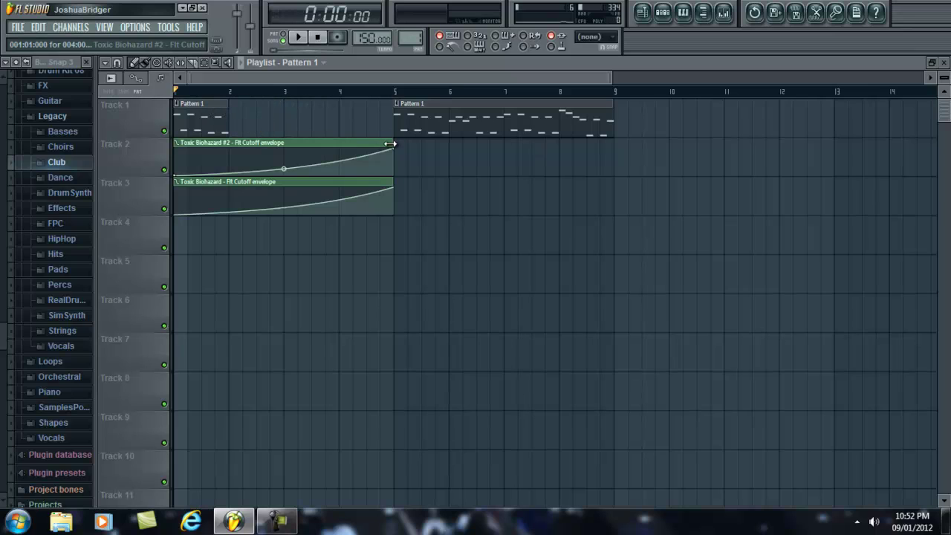
{"action": "left_click_drag", "start_coordinate": [393, 144], "coordinate": [613, 138]}
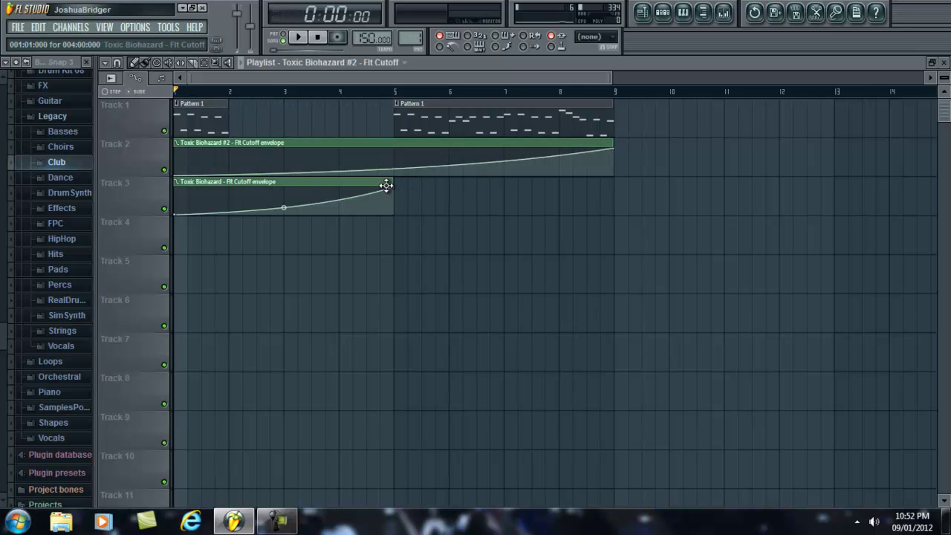
{"action": "left_click_drag", "start_coordinate": [395, 187], "coordinate": [612, 161]}
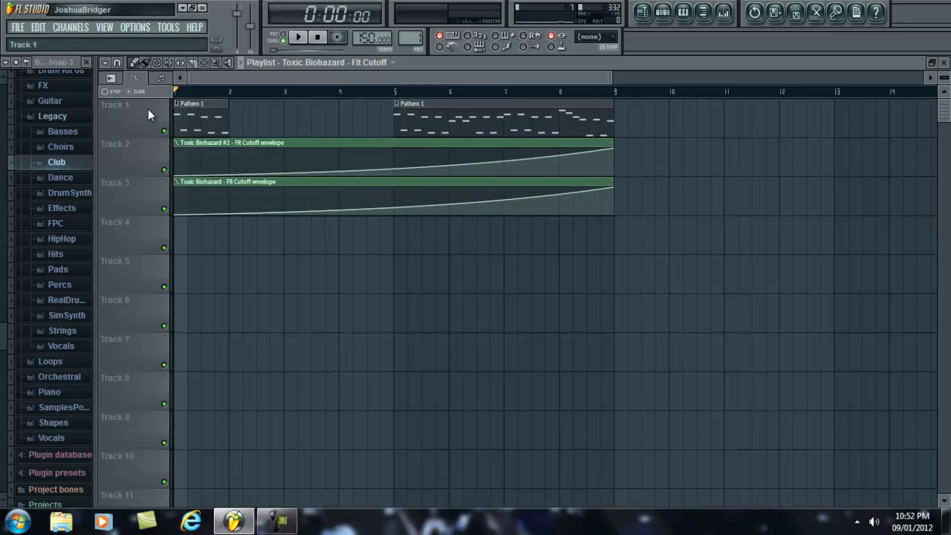
Lay Pattern 1 clips across bars 1–6 on Track 1 and start playback.
{"action": "left_click_drag", "start_coordinate": [229, 105], "coordinate": [284, 106]}
{"action": "left_click", "coordinate": [288, 108]}
{"action": "left_click_drag", "start_coordinate": [601, 108], "coordinate": [440, 110]}
{"action": "left_click", "coordinate": [460, 117]}
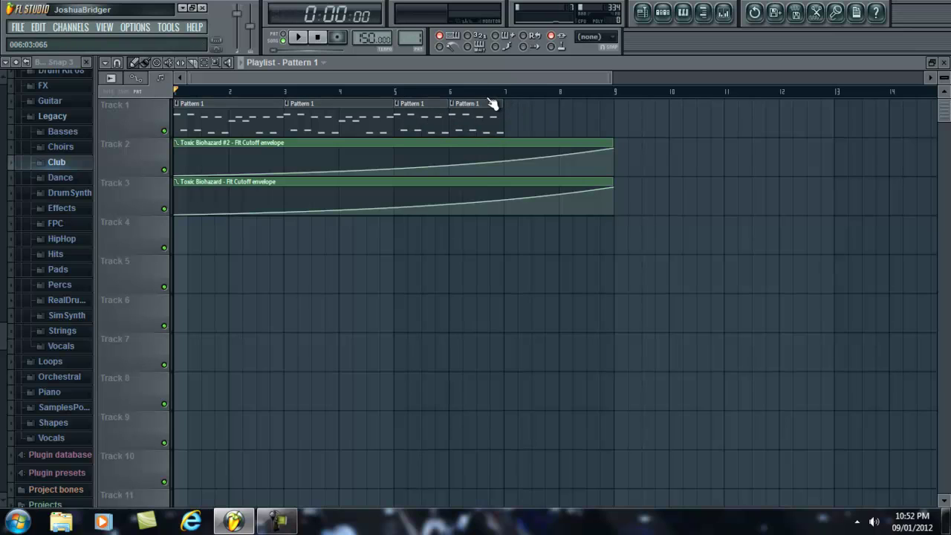
{"action": "left_click", "coordinate": [298, 37]}
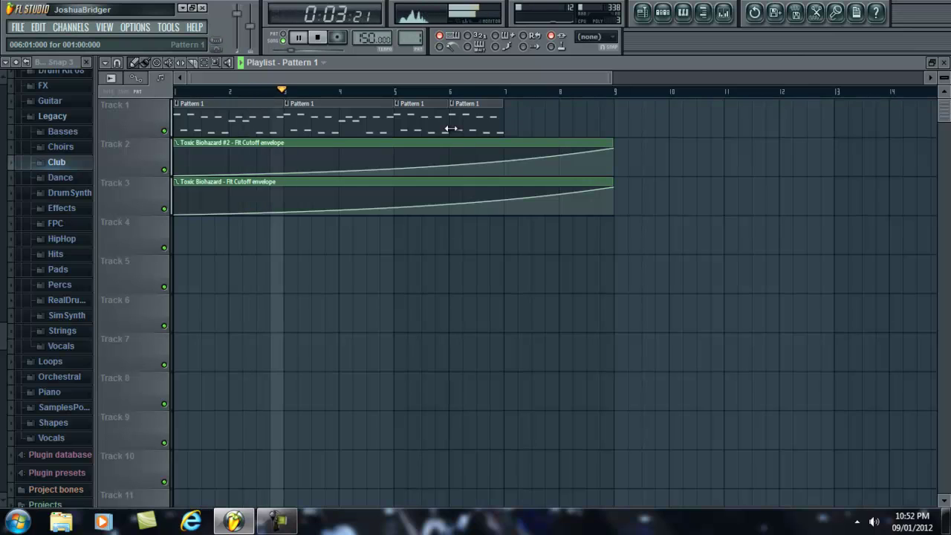
Add Pattern 1 clips at bars 7 and 9, stretching the last one to bar 13.
{"action": "left_click", "coordinate": [518, 120]}
{"action": "left_click_drag", "start_coordinate": [561, 105], "coordinate": [610, 104]}
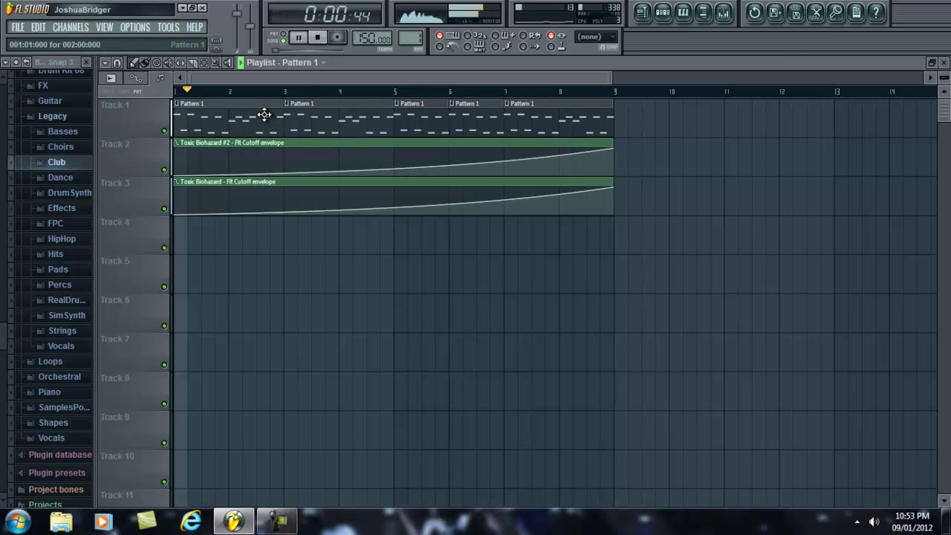
{"action": "left_click", "coordinate": [628, 115]}
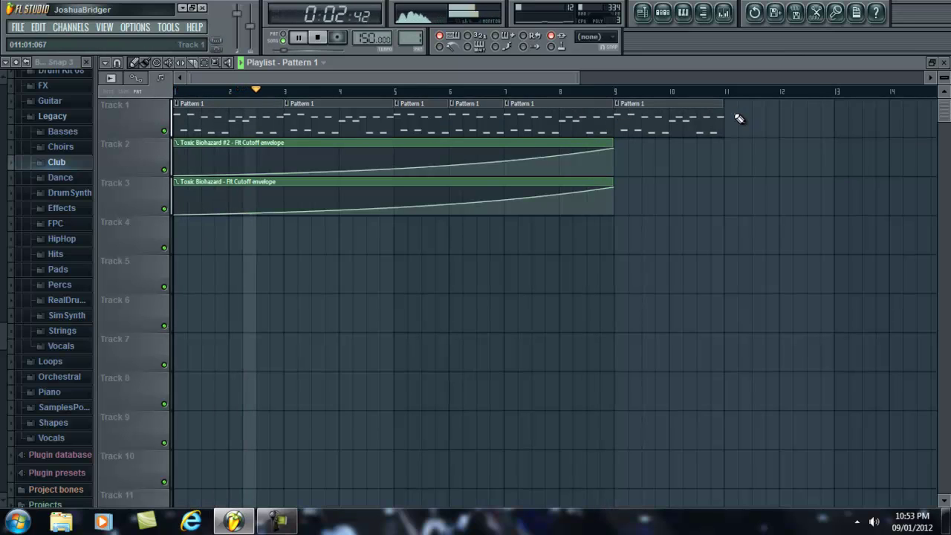
{"action": "left_click_drag", "start_coordinate": [735, 113], "coordinate": [843, 110]}
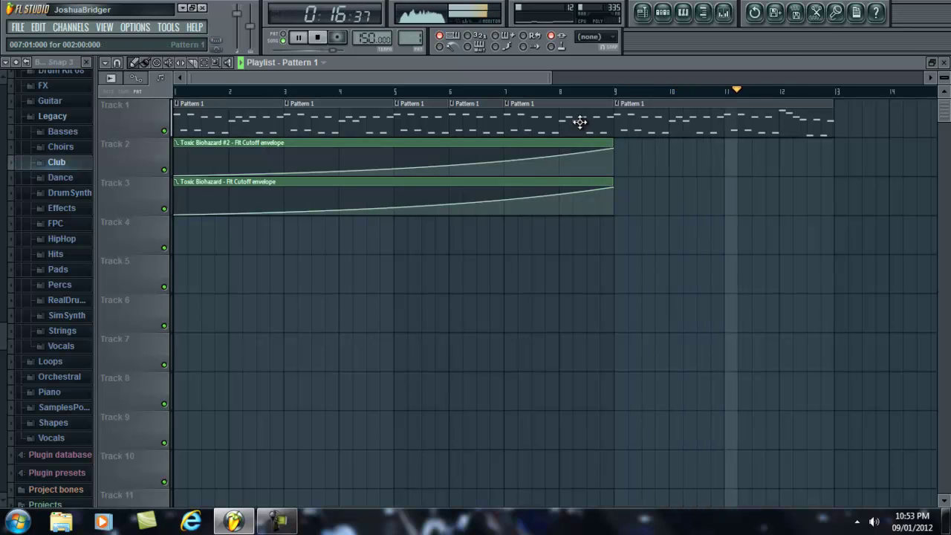
Stop playback, delete all Pattern 1 and Flt Cutoff clips, and open wastedkick20's channel settings.
{"action": "left_click", "coordinate": [318, 38]}
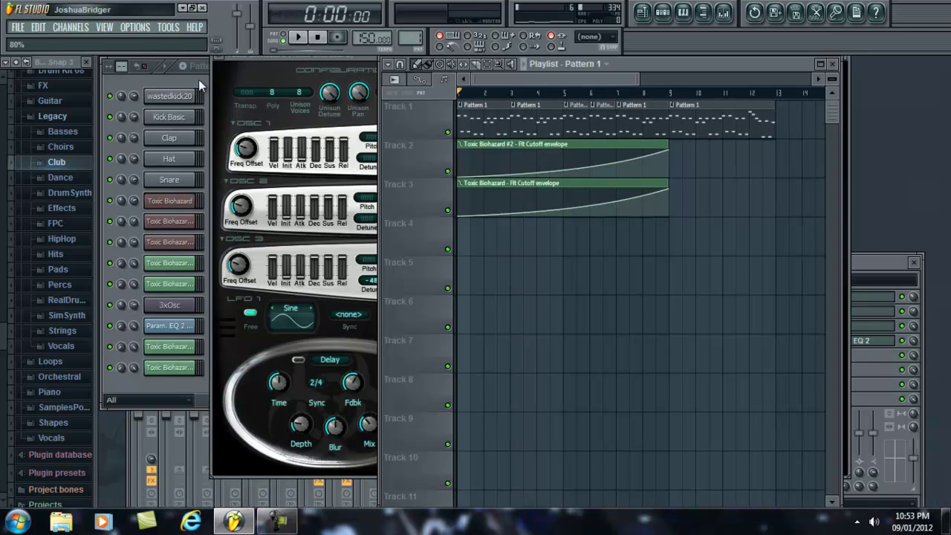
{"action": "left_click", "coordinate": [196, 81]}
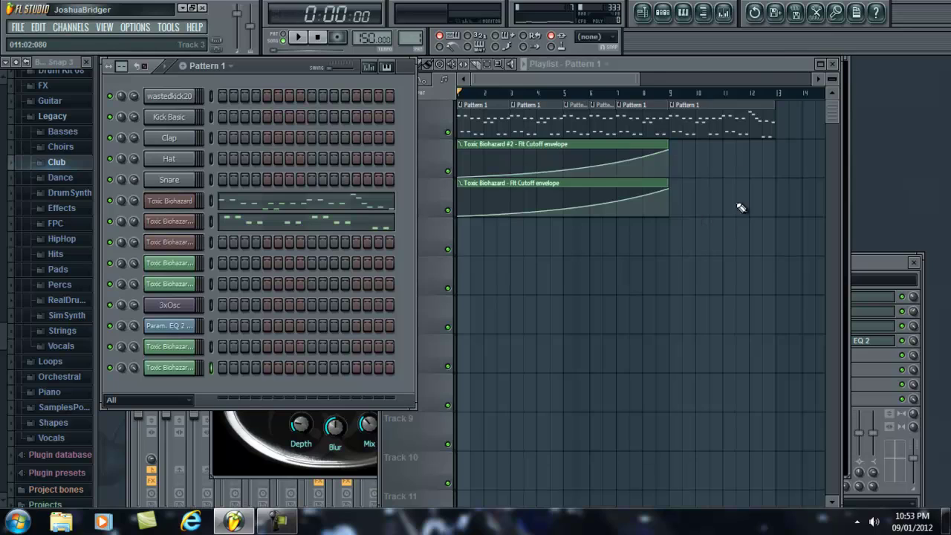
{"action": "right_click", "coordinate": [692, 110]}
{"action": "right_click", "coordinate": [622, 132]}
{"action": "right_click", "coordinate": [564, 163]}
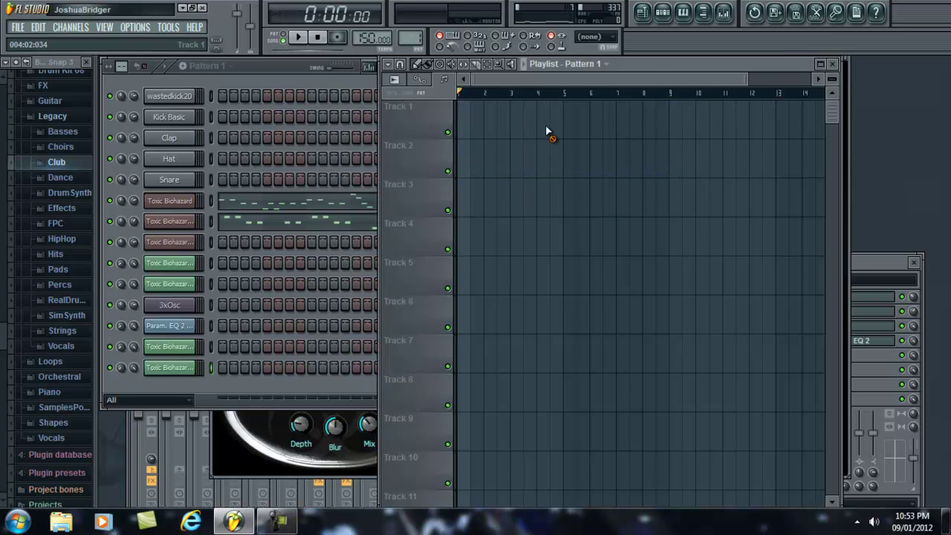
{"action": "left_click", "coordinate": [275, 73]}
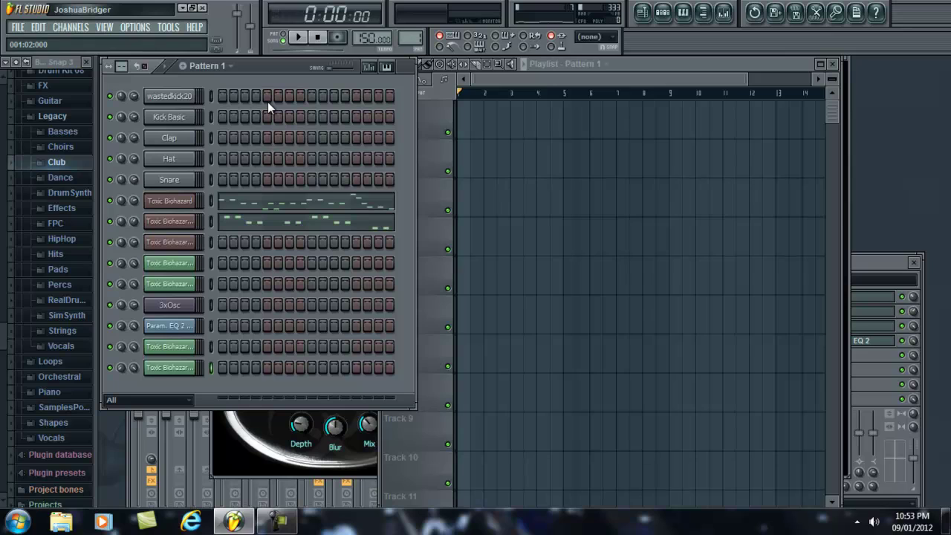
{"action": "left_click", "coordinate": [191, 97]}
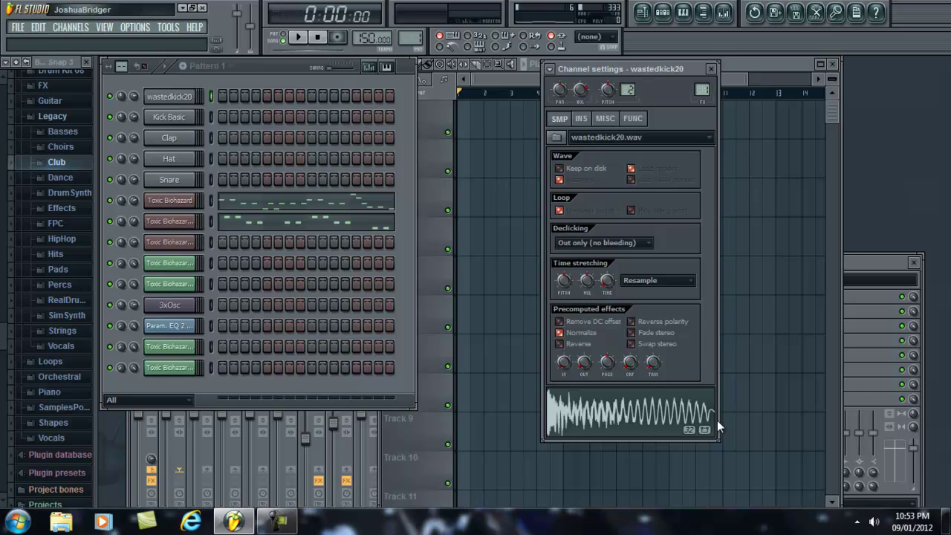
Open the Kick Basic channel settings and audition its sample several times.
{"action": "left_click", "coordinate": [767, 66]}
{"action": "left_click", "coordinate": [301, 70]}
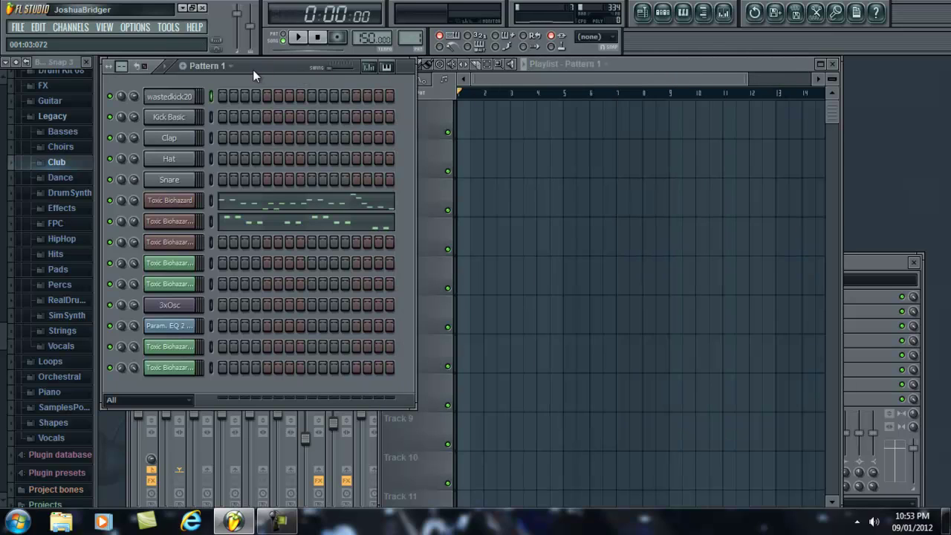
{"action": "left_click", "coordinate": [231, 66]}
{"action": "left_click", "coordinate": [232, 71]}
{"action": "left_click", "coordinate": [182, 117]}
{"action": "left_click", "coordinate": [636, 408]}
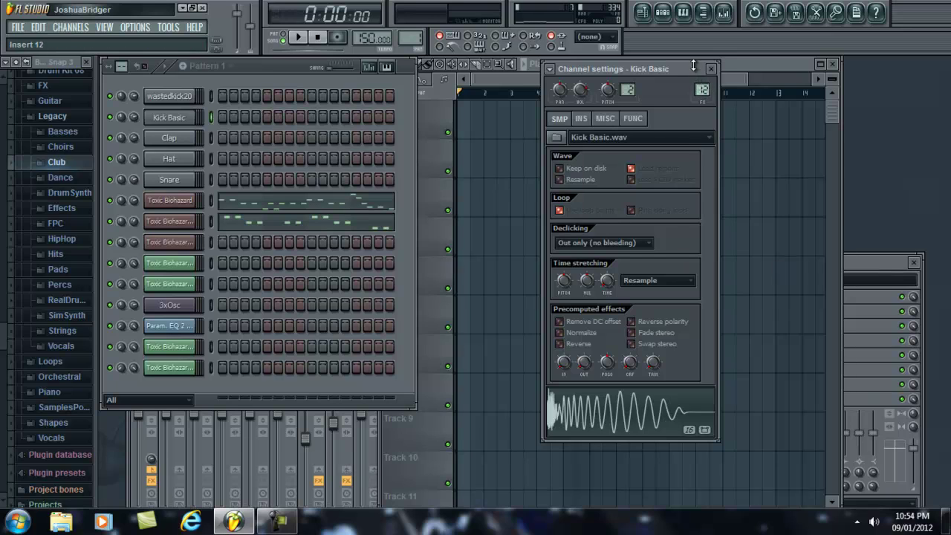
{"action": "left_click", "coordinate": [632, 416]}
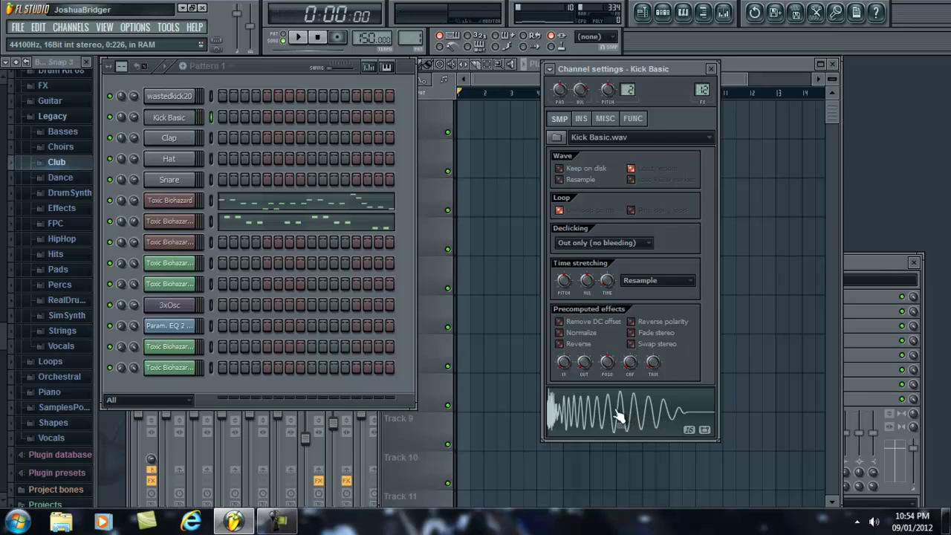
{"action": "left_click", "coordinate": [619, 418]}
{"action": "left_click", "coordinate": [619, 418]}
{"action": "left_click", "coordinate": [619, 417]}
{"action": "left_click", "coordinate": [619, 418]}
Load Fruity Parametric EQ 2 into an effect slot on mixer Insert 7.
{"action": "left_click", "coordinate": [842, 269]}
{"action": "left_click_drag", "start_coordinate": [648, 261], "coordinate": [659, 163]}
{"action": "left_click", "coordinate": [338, 215]}
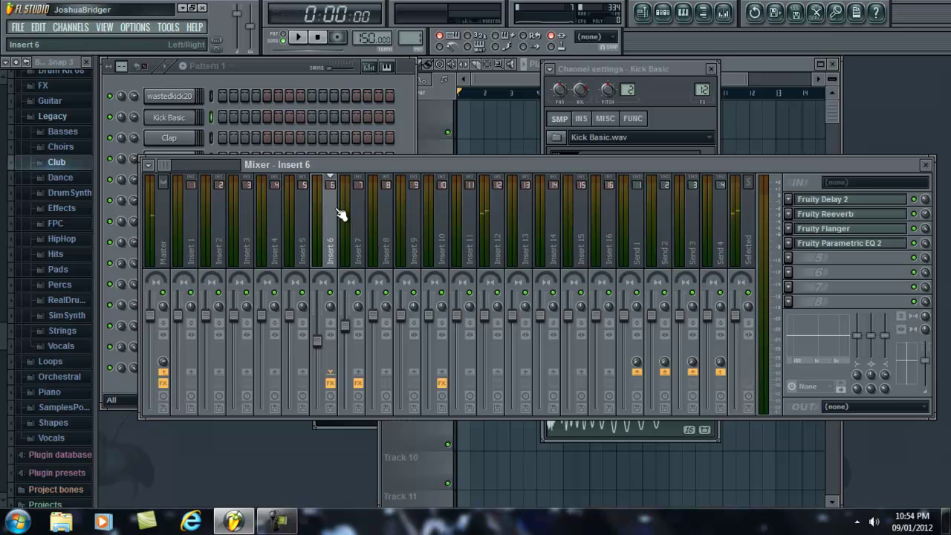
{"action": "left_click", "coordinate": [304, 215]}
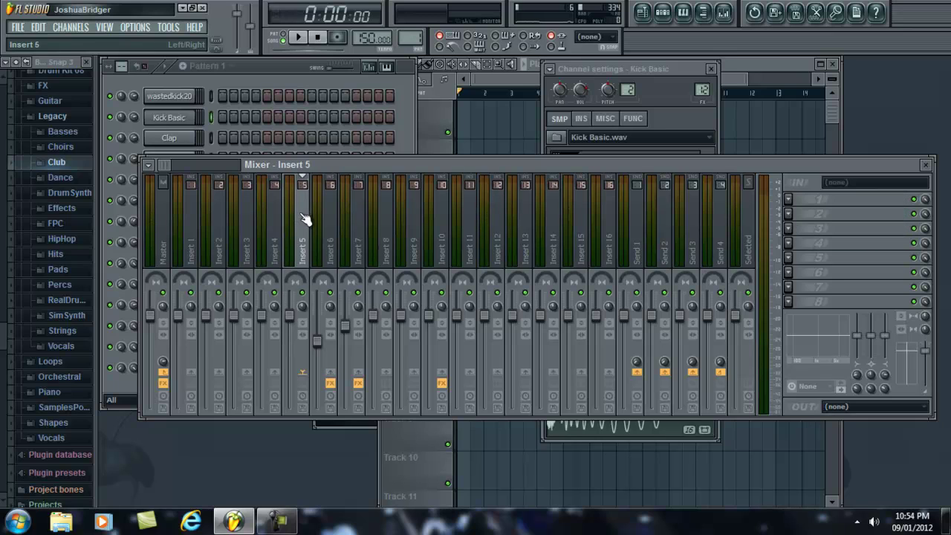
{"action": "left_click", "coordinate": [333, 220]}
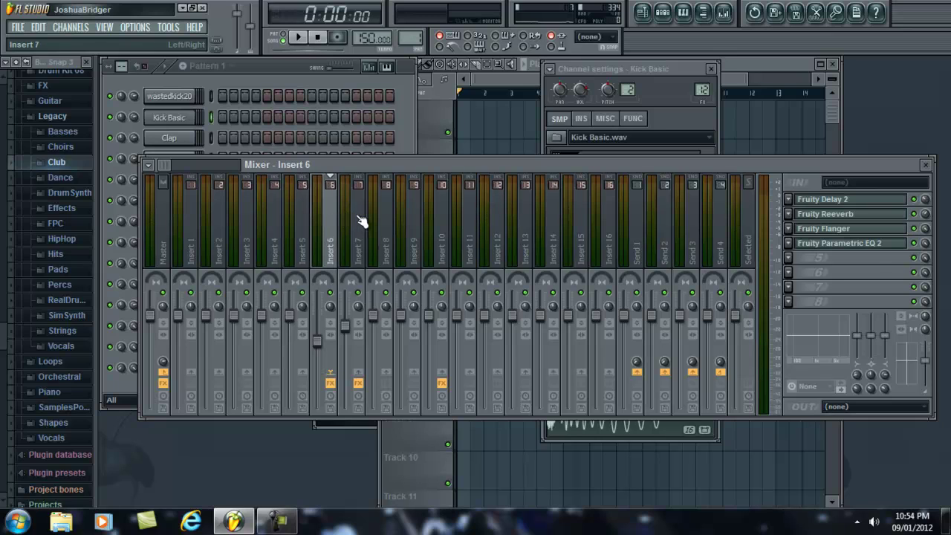
{"action": "left_click", "coordinate": [360, 221]}
{"action": "right_click", "coordinate": [806, 304]}
{"action": "mouse_move", "coordinate": [824, 231]}
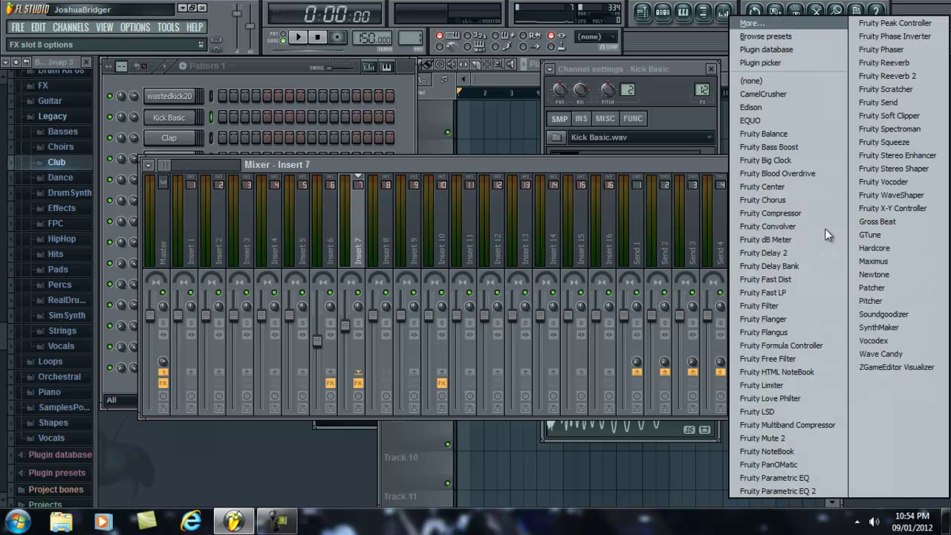
{"action": "left_click", "coordinate": [799, 85]}
{"action": "left_click", "coordinate": [278, 64]}
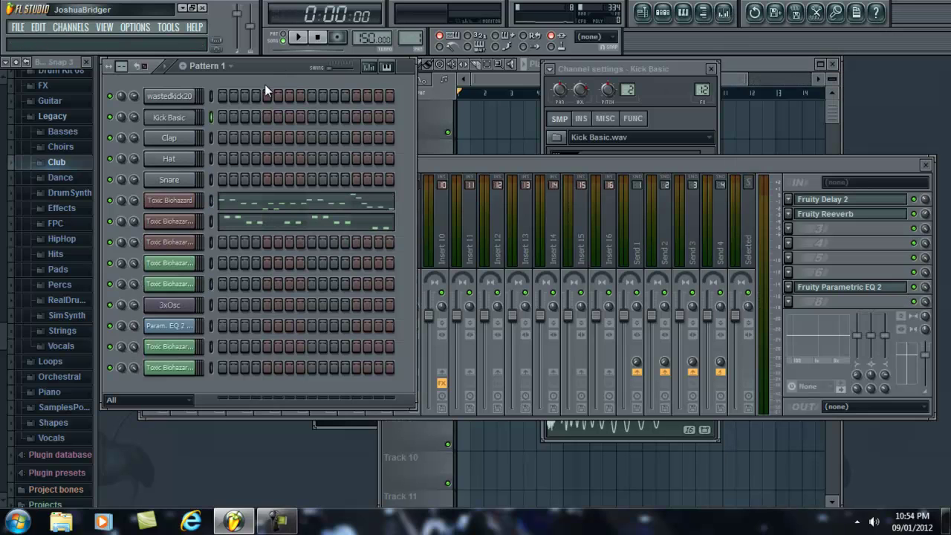
Switch to Pattern 2 and place Pattern 2 clips on Track 1 at bar 1 and bar 5.
{"action": "left_click_drag", "start_coordinate": [407, 37], "coordinate": [404, 26]}
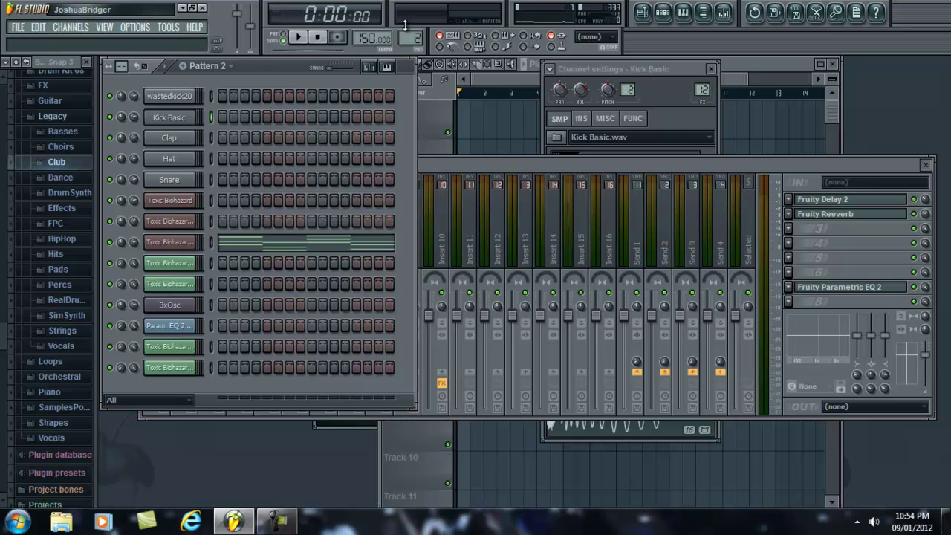
{"action": "left_click", "coordinate": [170, 241]}
{"action": "left_click", "coordinate": [753, 62]}
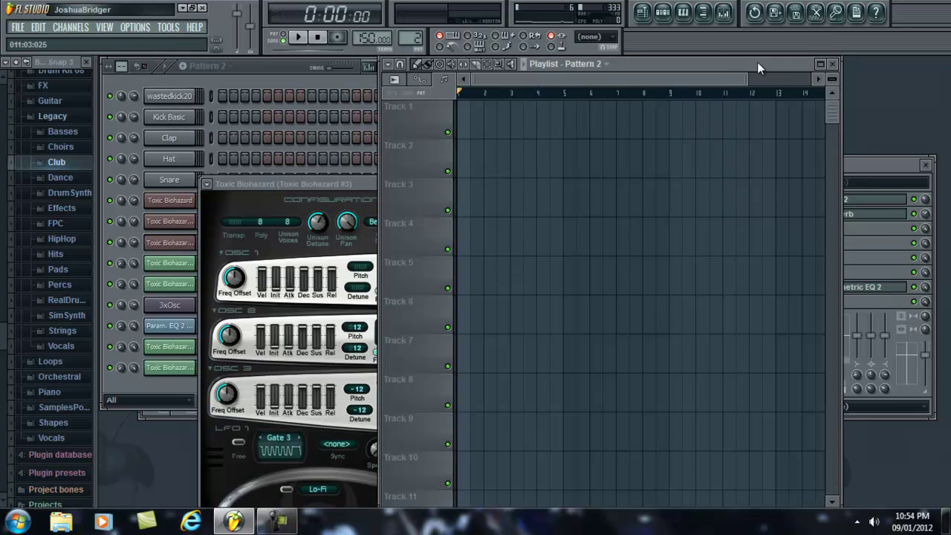
{"action": "left_click", "coordinate": [499, 119]}
{"action": "left_click_drag", "start_coordinate": [526, 118], "coordinate": [487, 119]}
{"action": "left_click", "coordinate": [577, 123]}
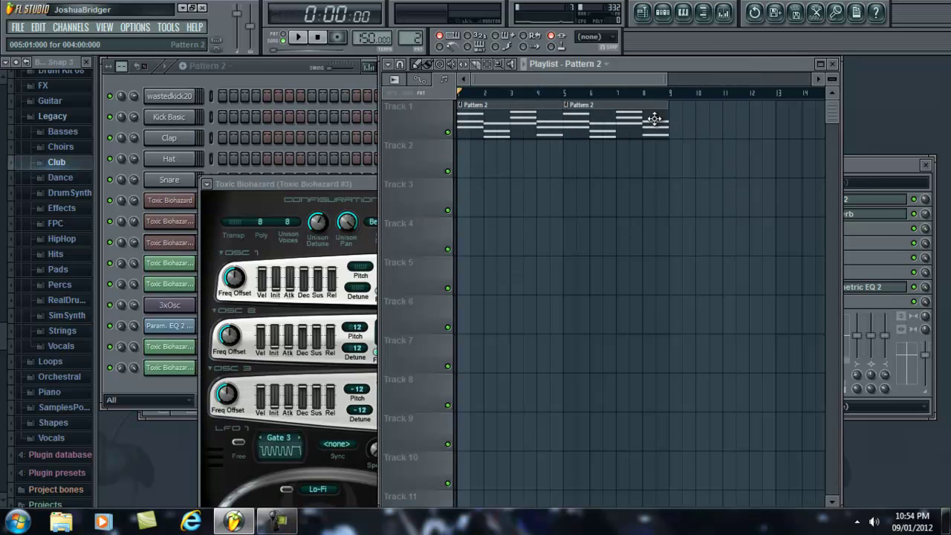
Drag the wastedkick20 sample into the playlist and show the Unsorted channel group.
{"action": "left_click", "coordinate": [169, 96]}
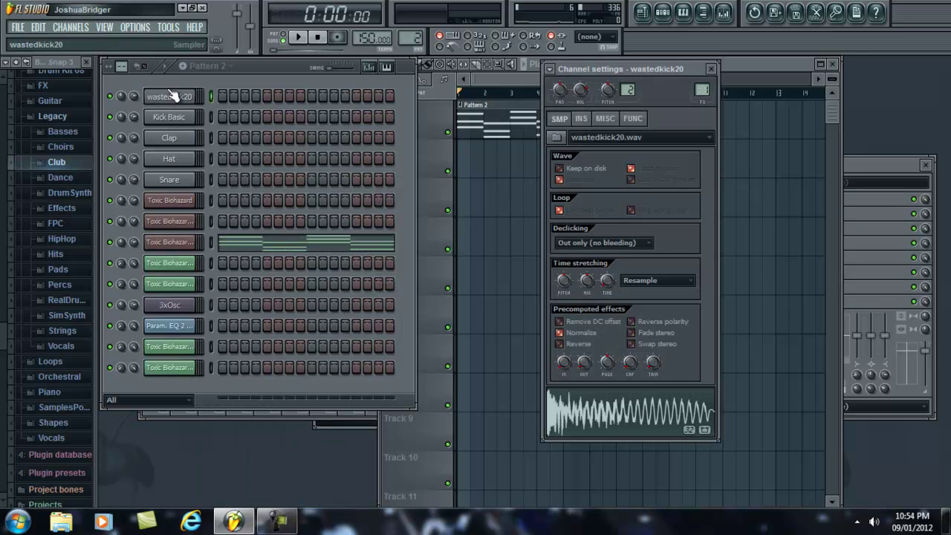
{"action": "left_click_drag", "start_coordinate": [594, 410], "coordinate": [459, 158]}
{"action": "left_click", "coordinate": [178, 128]}
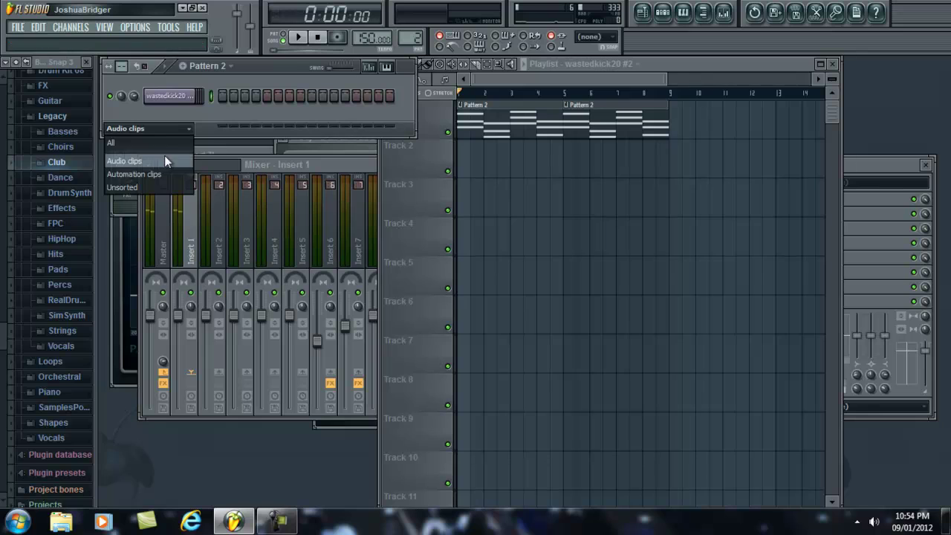
{"action": "left_click", "coordinate": [156, 181]}
Paint four Pattern 3 clips on Track 2 at bars 1–4 and remove the bar 5 Pattern 2 clip.
{"action": "left_click", "coordinate": [231, 65]}
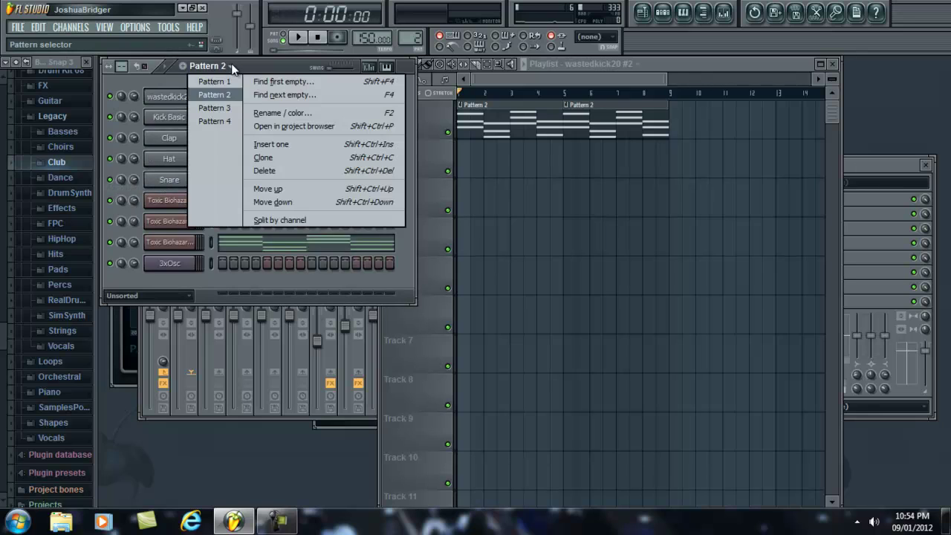
{"action": "left_click", "coordinate": [197, 108]}
{"action": "left_click", "coordinate": [462, 175]}
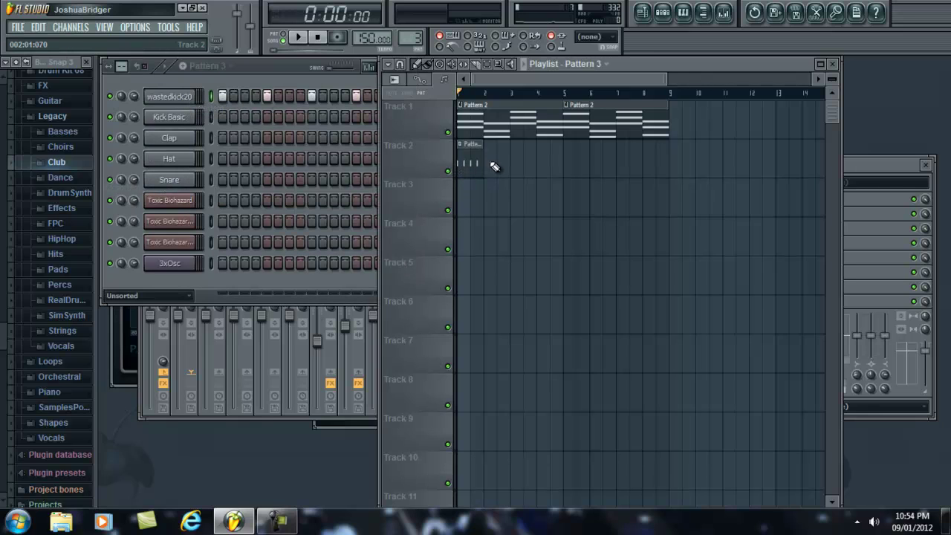
{"action": "left_click", "coordinate": [496, 161]}
{"action": "left_click", "coordinate": [520, 164]}
{"action": "mouse_move", "coordinate": [548, 163]}
{"action": "left_mouse_down"}
{"action": "mouse_move", "coordinate": [545, 155]}
{"action": "mouse_move", "coordinate": [567, 156]}
{"action": "mouse_move", "coordinate": [547, 158]}
{"action": "left_mouse_up"}
{"action": "right_click", "coordinate": [578, 130]}
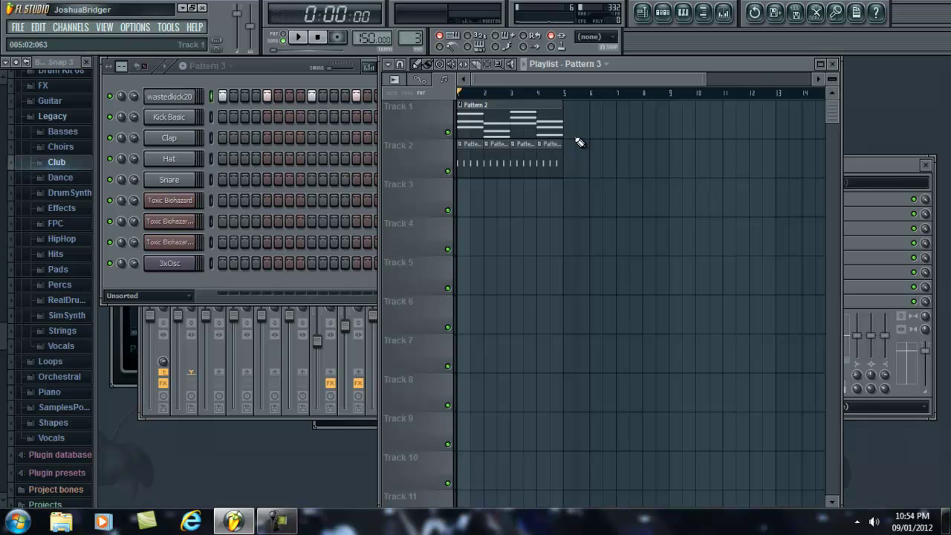
Select all clips and play the arrangement back twice.
{"action": "key", "text": "ctrl+a"}
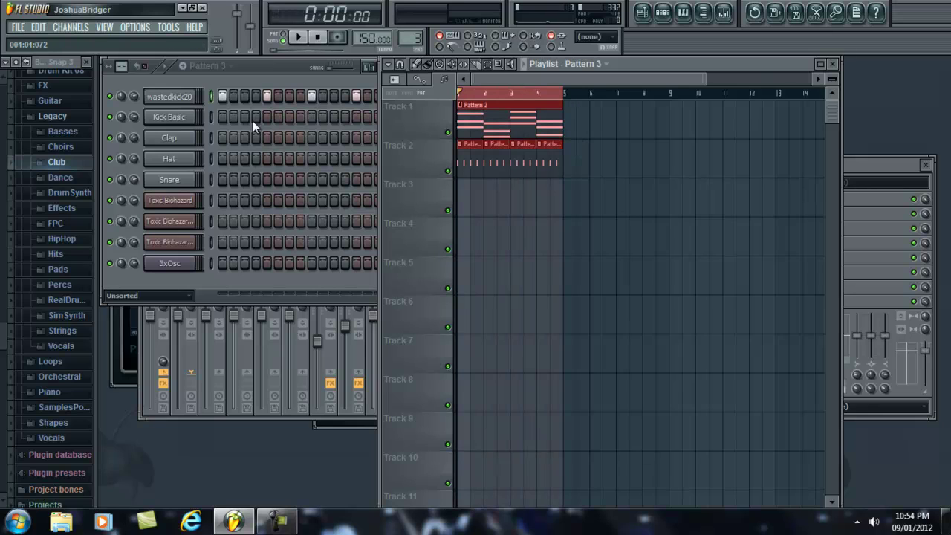
{"action": "key", "text": "space"}
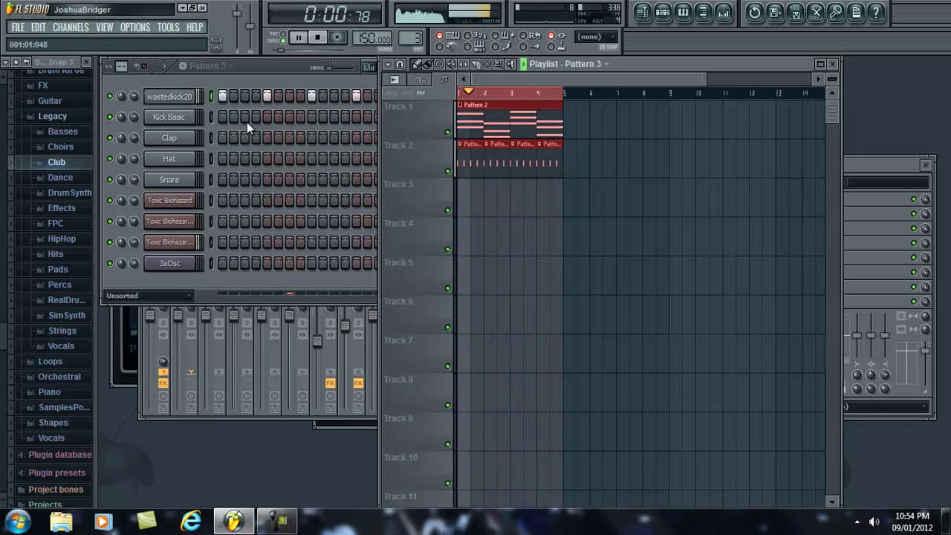
{"action": "key", "text": "space"}
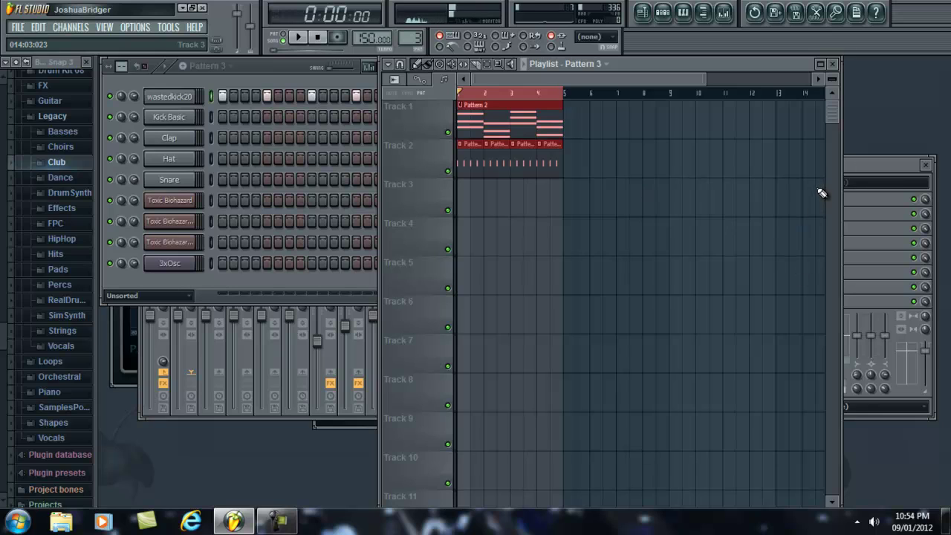
{"action": "key", "text": "space"}
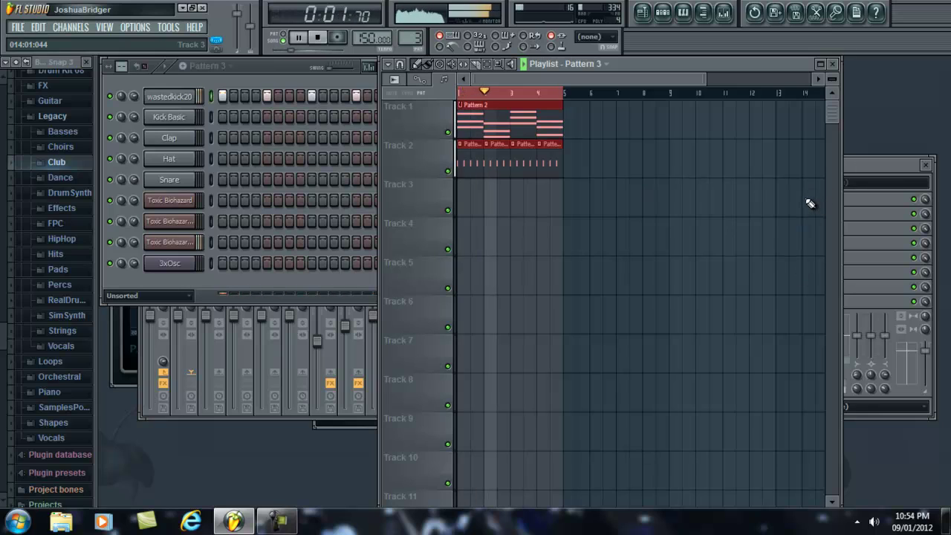
{"action": "key", "text": "space"}
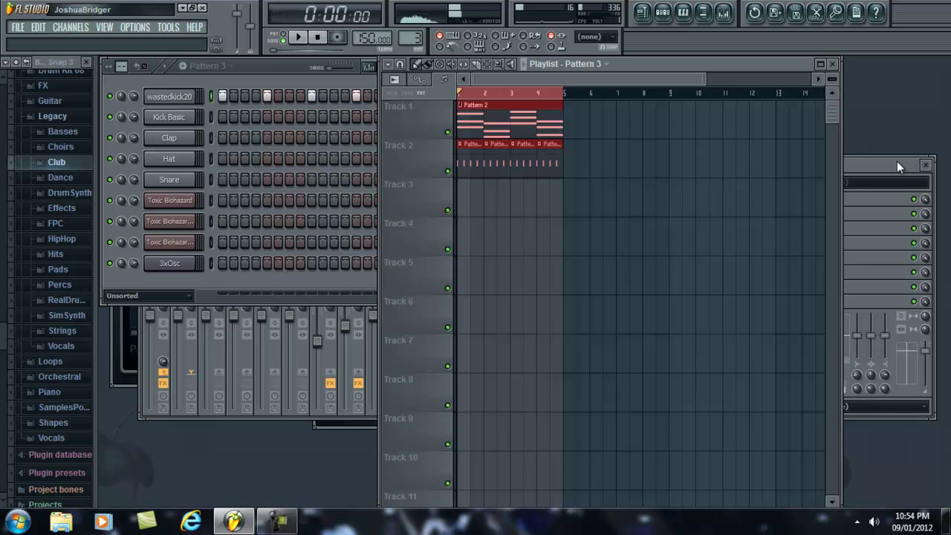
{"action": "left_click", "coordinate": [896, 167]}
Cycle the pattern selector through Patterns 4, 3 and 1 to choose the working pattern.
{"action": "left_click", "coordinate": [231, 65]}
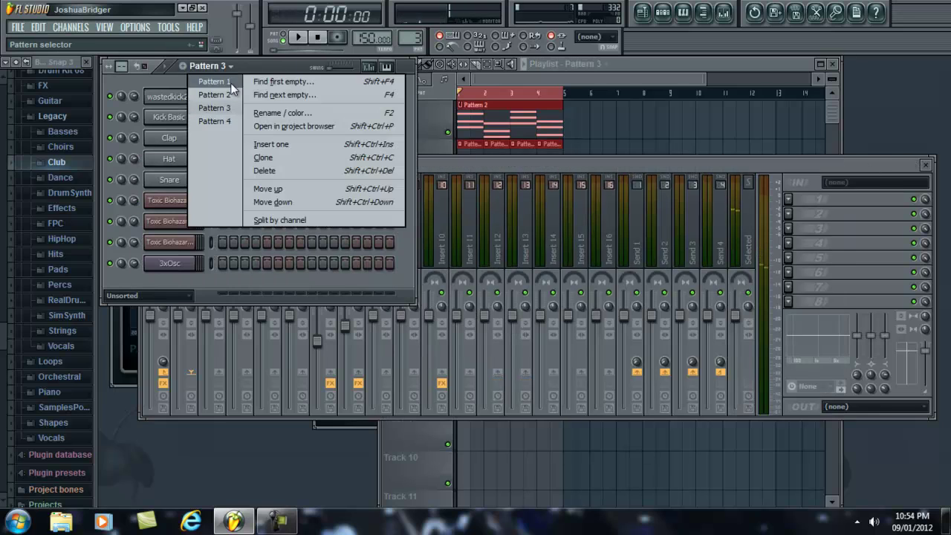
{"action": "left_click", "coordinate": [227, 117]}
{"action": "left_click", "coordinate": [225, 67]}
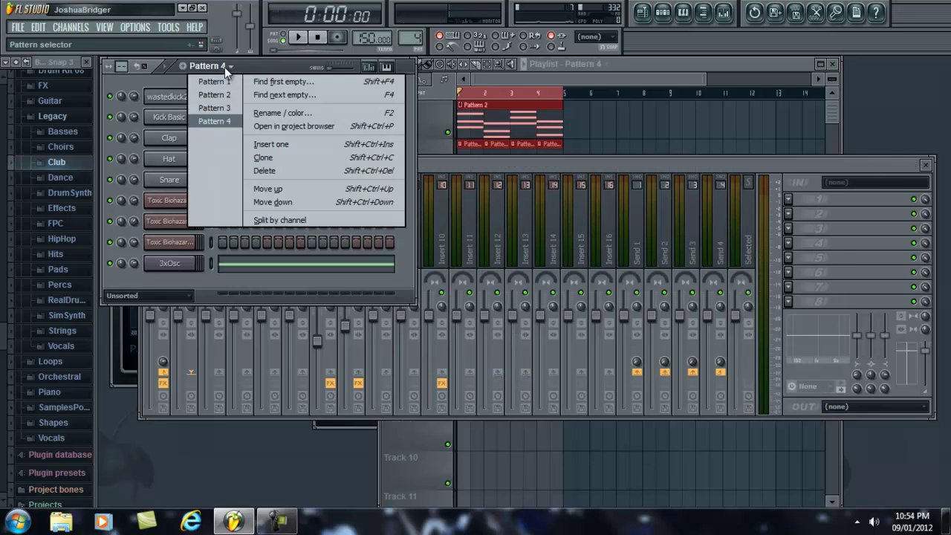
{"action": "left_click", "coordinate": [220, 106]}
{"action": "left_click", "coordinate": [223, 68]}
{"action": "left_click", "coordinate": [224, 82]}
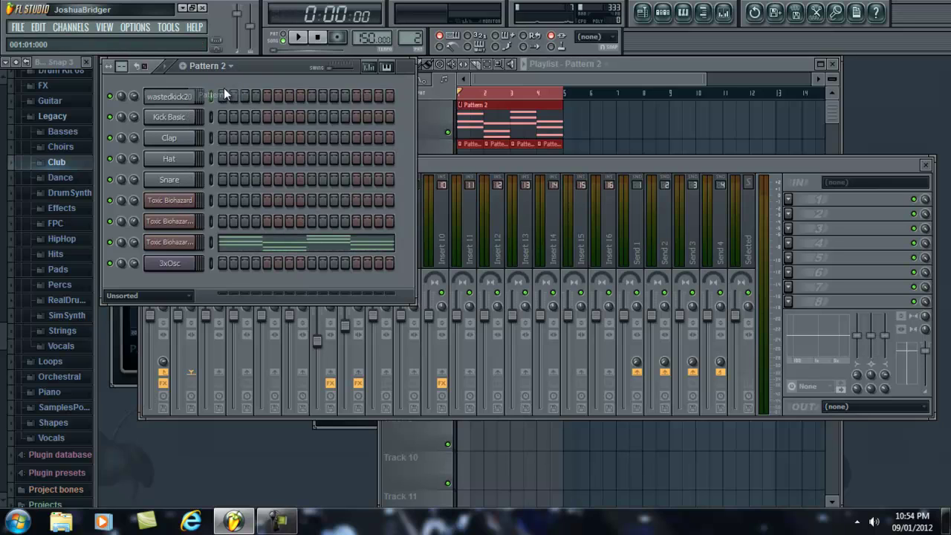
{"action": "left_click", "coordinate": [223, 66]}
{"action": "left_click", "coordinate": [220, 82]}
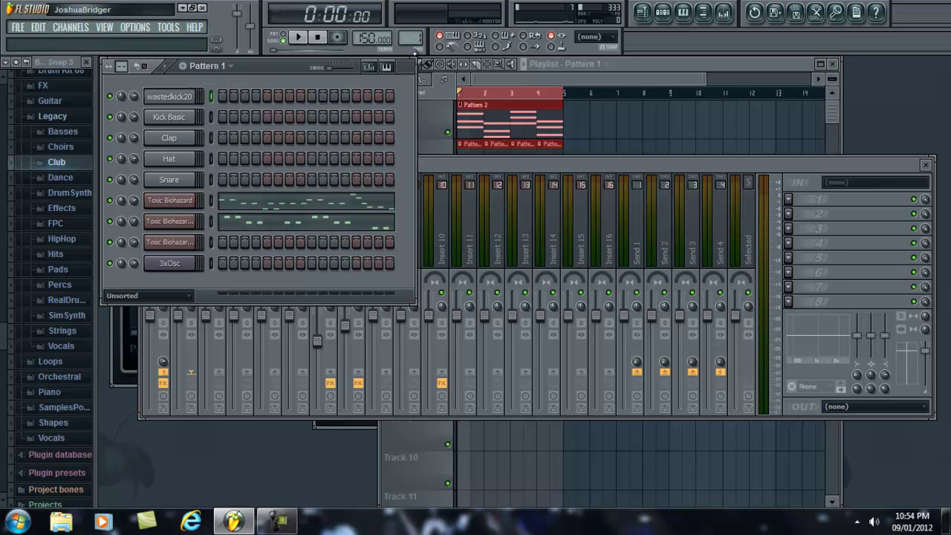
{"action": "scroll", "coordinate": [409, 37], "scroll_direction": "up", "scroll_amount": 5}
Fill Kick Basic every four steps, paint Pattern 6 across Track 3 bars 1–4, then play.
{"action": "right_click", "coordinate": [192, 116]}
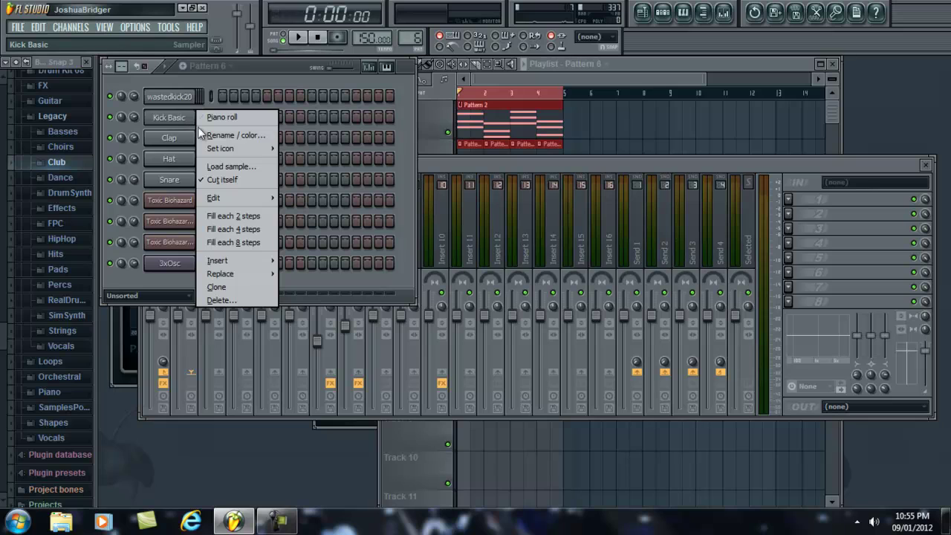
{"action": "left_click", "coordinate": [227, 223]}
{"action": "left_click", "coordinate": [664, 77]}
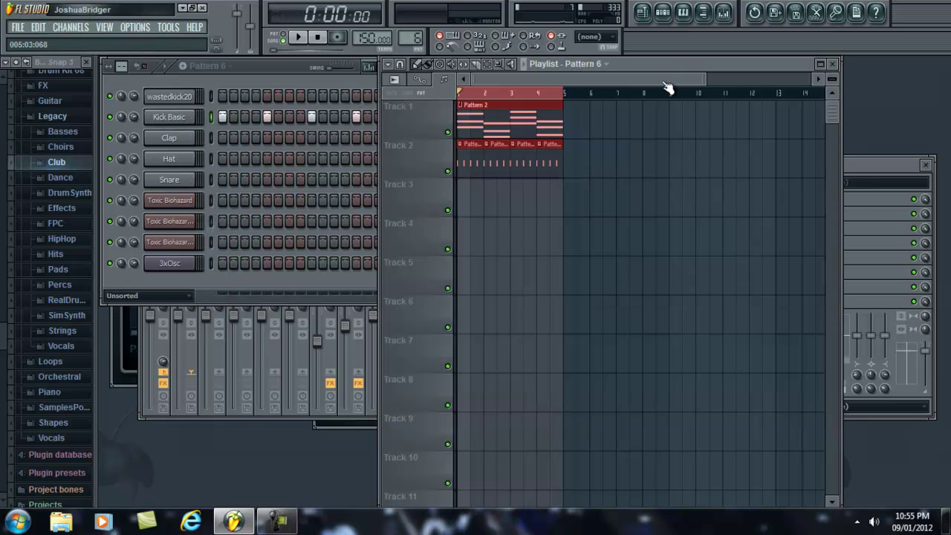
{"action": "left_click_drag", "start_coordinate": [462, 198], "coordinate": [525, 196]}
{"action": "left_click", "coordinate": [518, 196]}
{"action": "left_click", "coordinate": [552, 197]}
{"action": "key", "text": "space"}
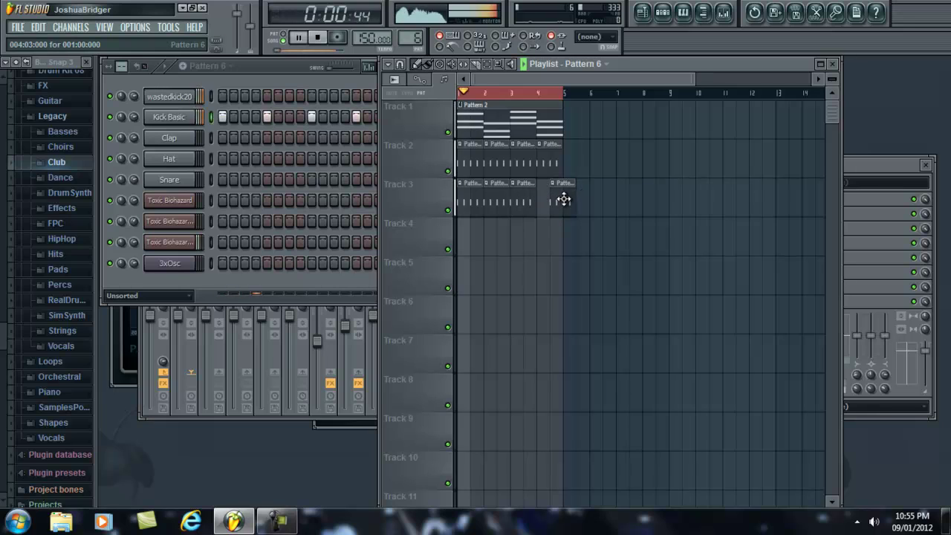
Stop playback and load Fruity Limiter into FX slot 8 of Insert 7, after Parametric EQ 2.
{"action": "key", "text": "space"}
{"action": "left_click", "coordinate": [857, 167]}
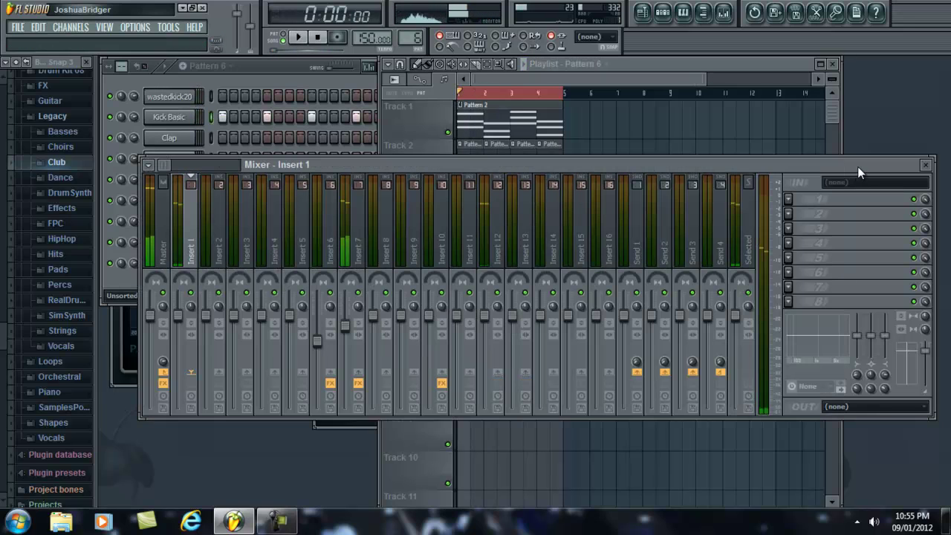
{"action": "left_click", "coordinate": [498, 216]}
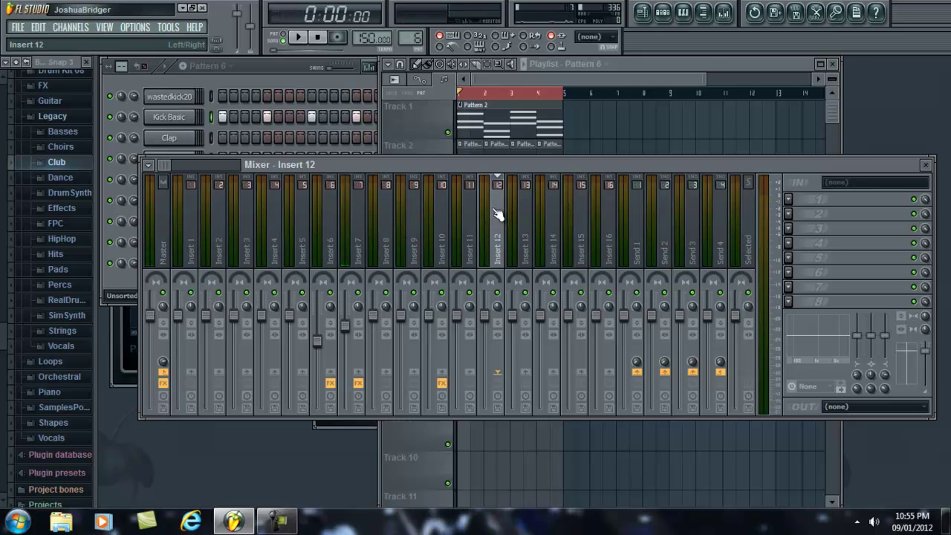
{"action": "left_click", "coordinate": [476, 209]}
{"action": "left_click", "coordinate": [497, 209]}
{"action": "left_click", "coordinate": [358, 218]}
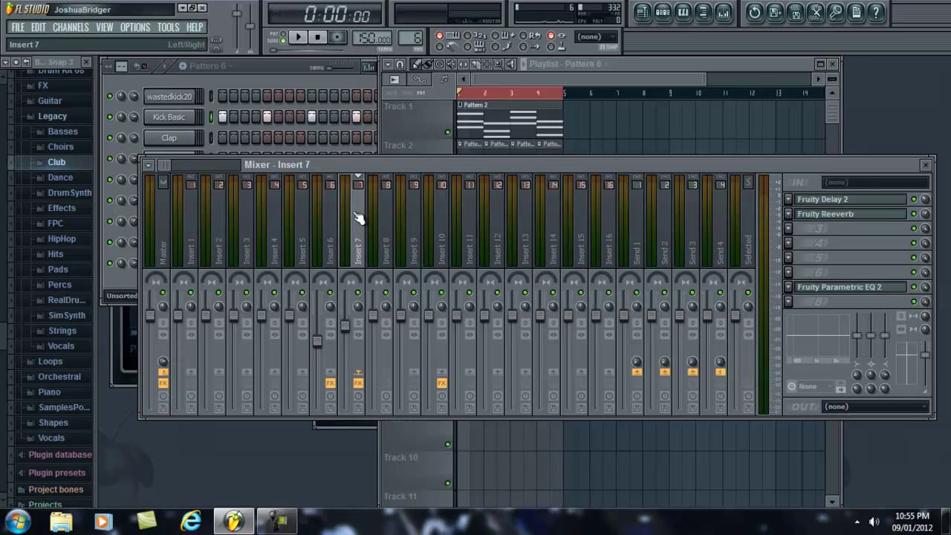
{"action": "left_click", "coordinate": [789, 302]}
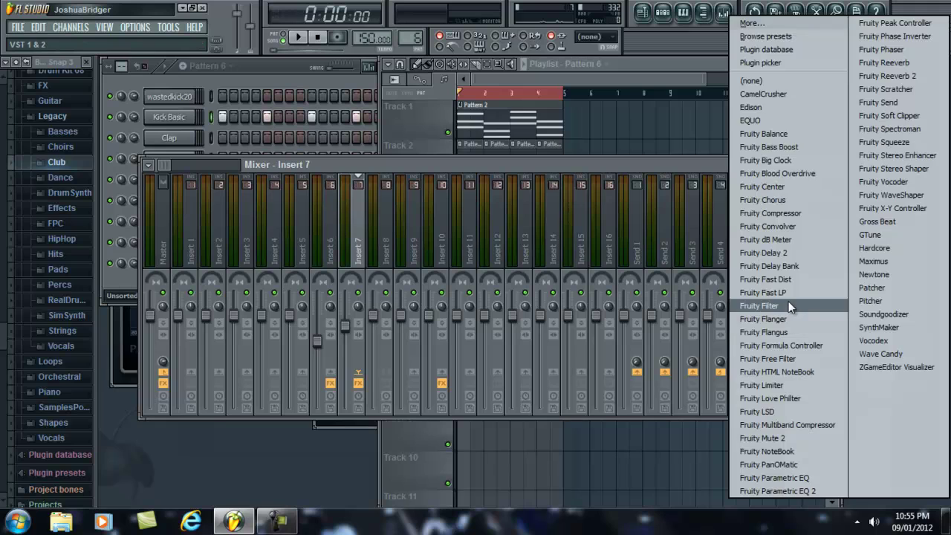
{"action": "left_click", "coordinate": [786, 384]}
{"action": "left_click", "coordinate": [737, 164]}
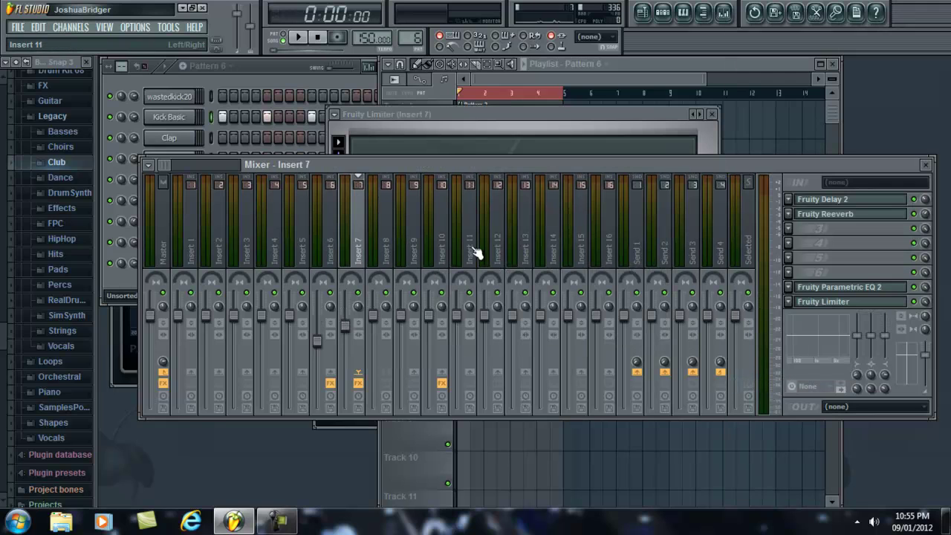
From Insert 12, use 'Sidechain to this track' on Insert 7's send arrow.
{"action": "left_click", "coordinate": [497, 208]}
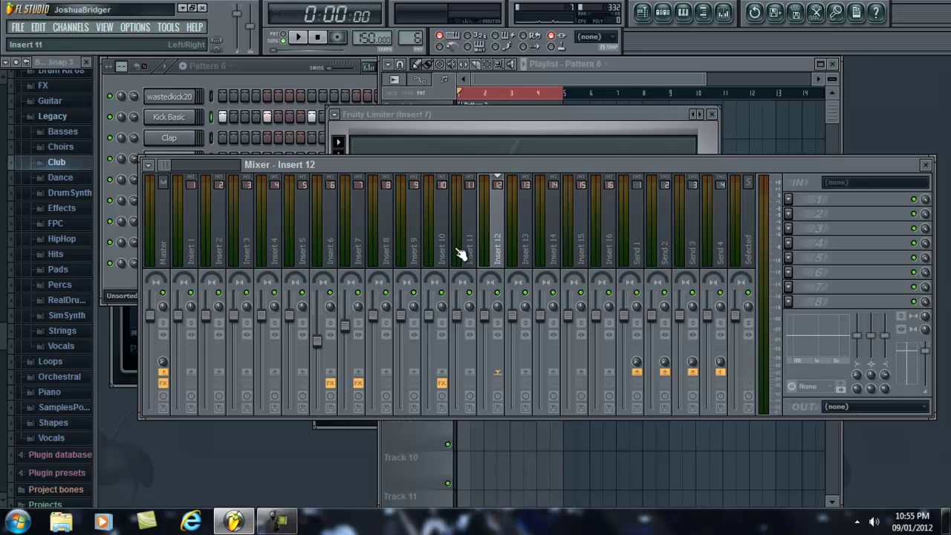
{"action": "right_click", "coordinate": [359, 374]}
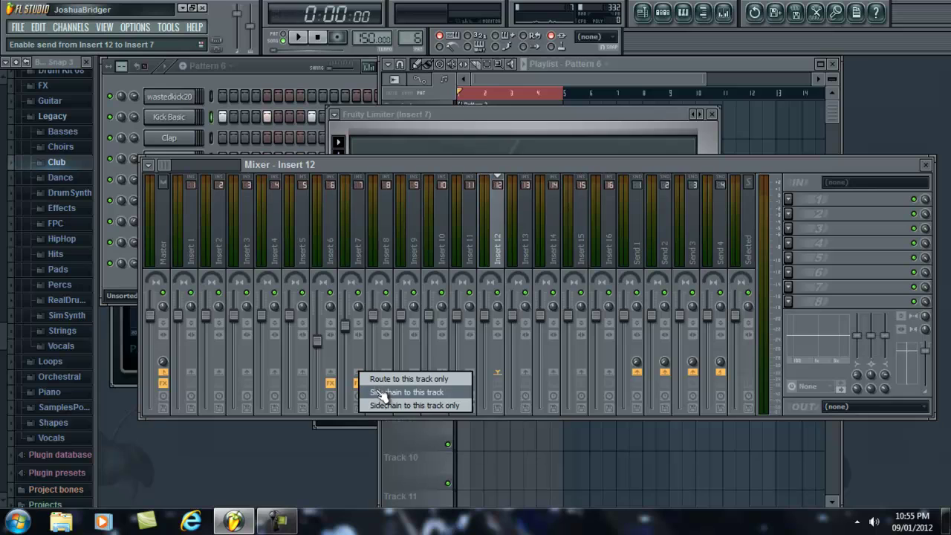
{"action": "left_click", "coordinate": [381, 392]}
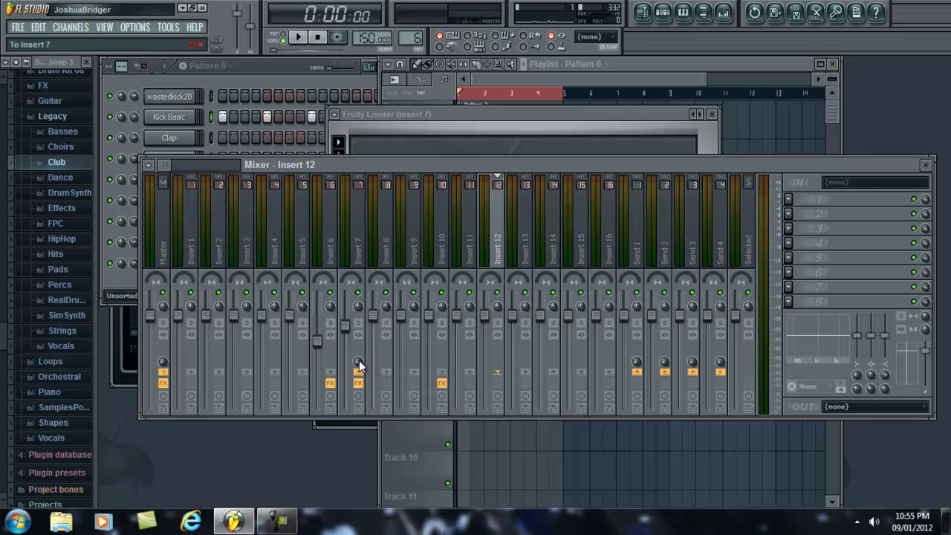
Open Insert 7's Fruity Limiter and switch it to compressor mode.
{"action": "left_click", "coordinate": [359, 213]}
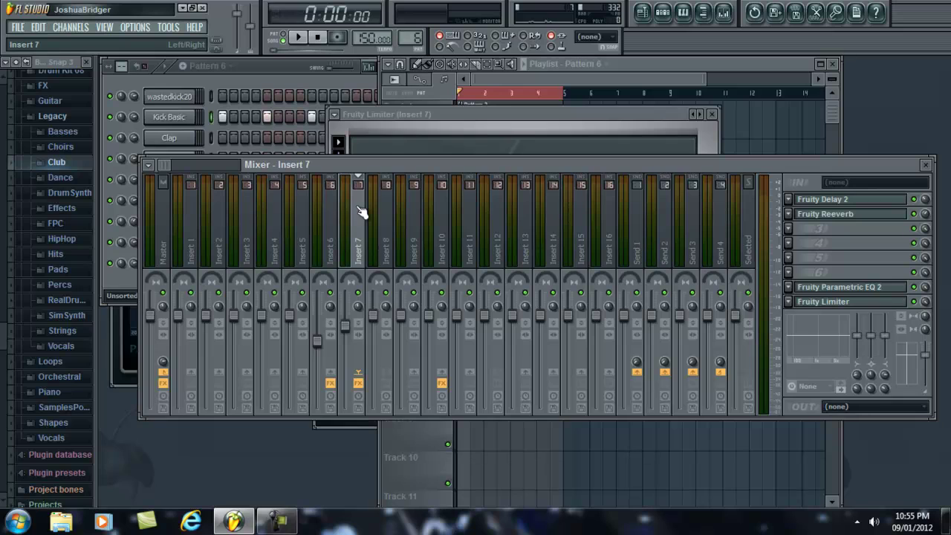
{"action": "left_click", "coordinate": [891, 303]}
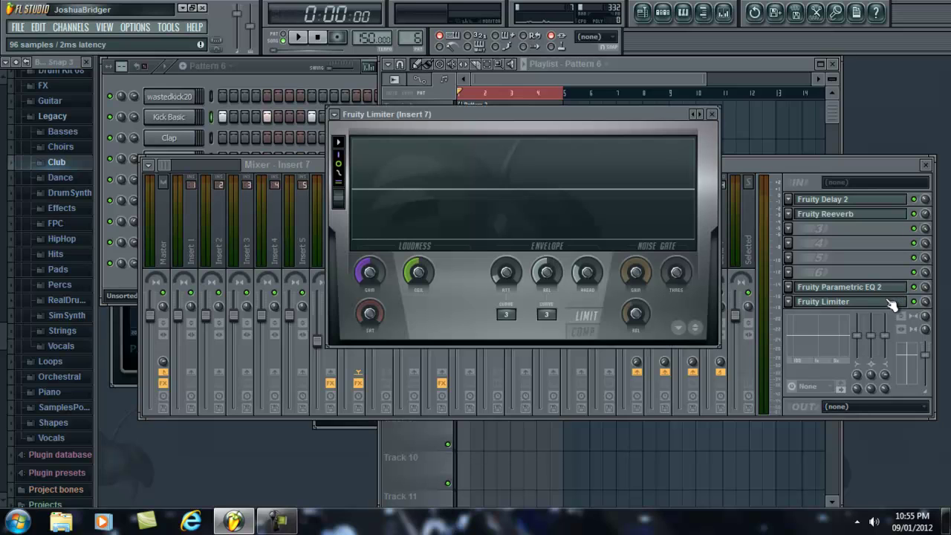
{"action": "left_click", "coordinate": [586, 332]}
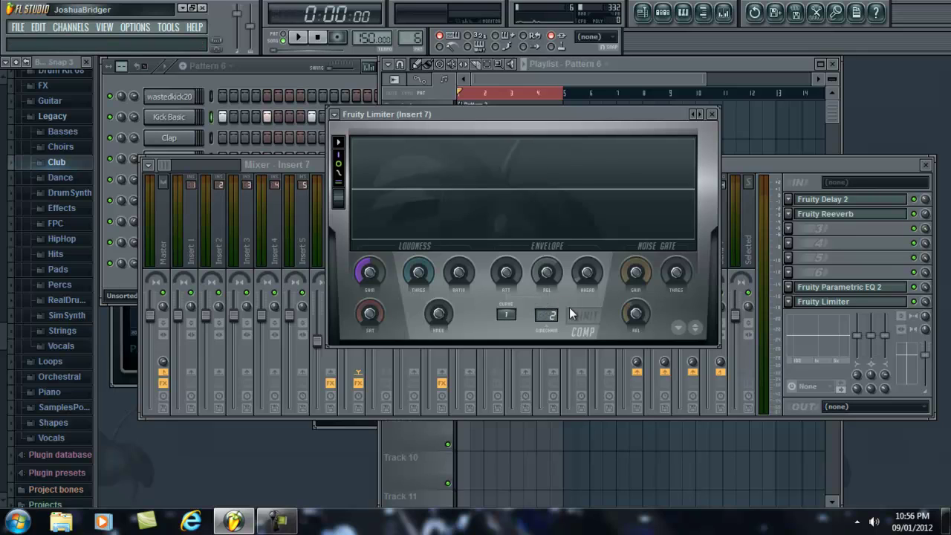
With the song playing, lower the compressor threshold to about -26.8 dB and raise the ratio to 6.8:1.
{"action": "key", "text": "space"}
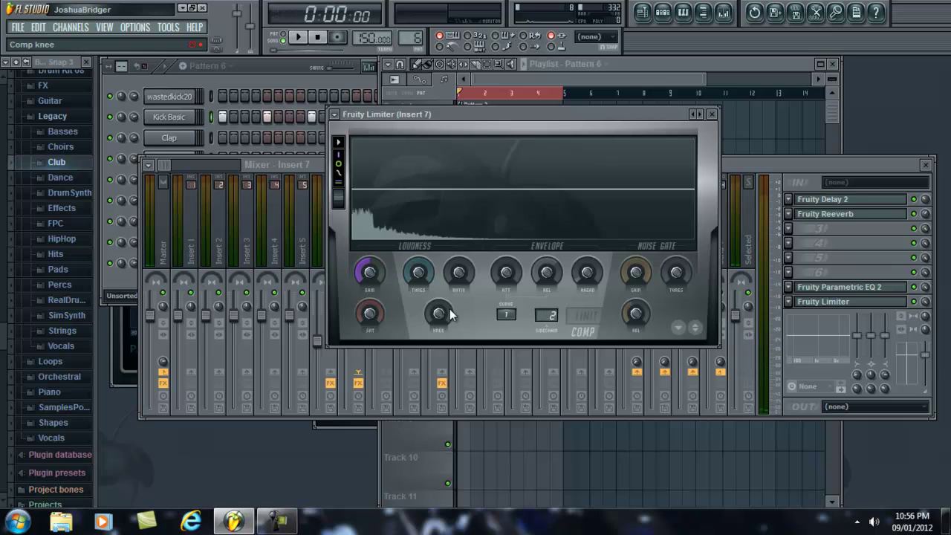
{"action": "key", "text": "space"}
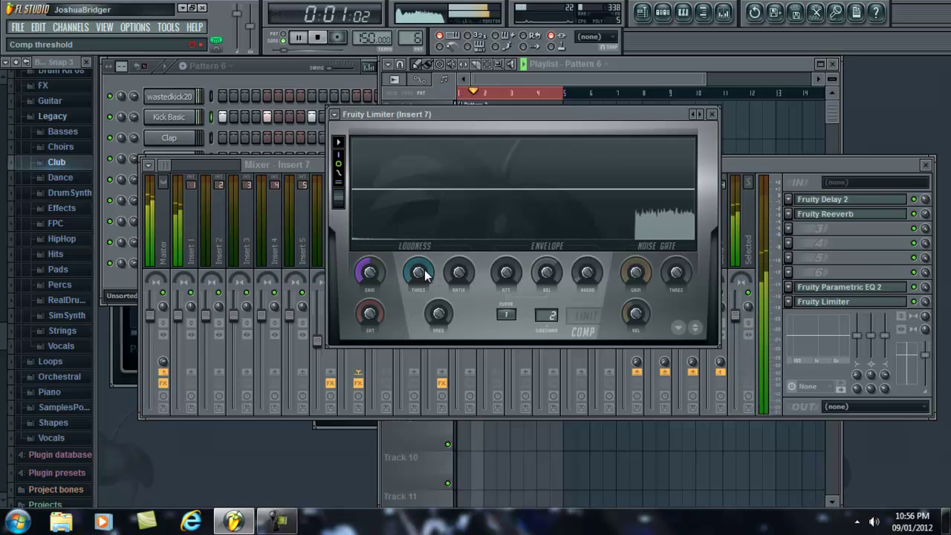
{"action": "left_click_drag", "start_coordinate": [410, 349], "coordinate": [407, 413]}
{"action": "left_click_drag", "start_coordinate": [459, 276], "coordinate": [458, 156]}
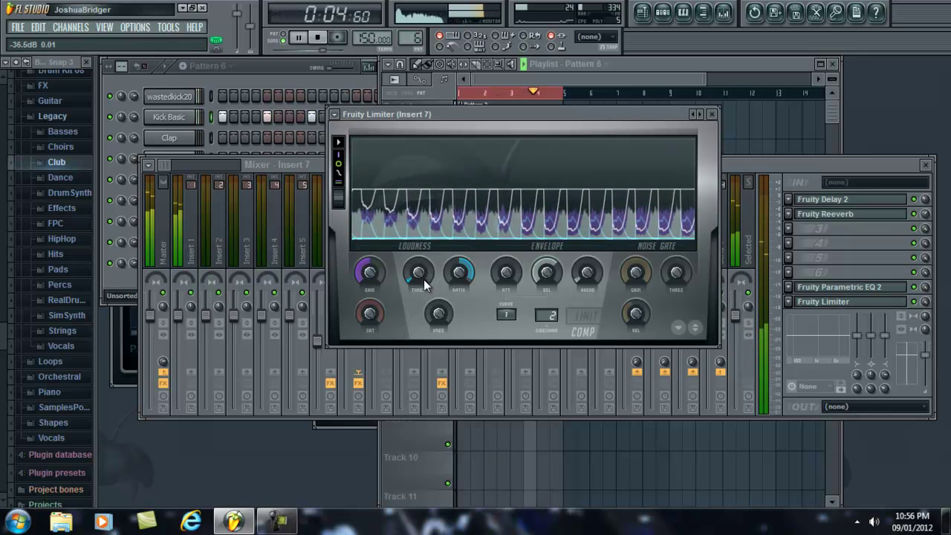
{"action": "left_click_drag", "start_coordinate": [456, 277], "coordinate": [453, 311]}
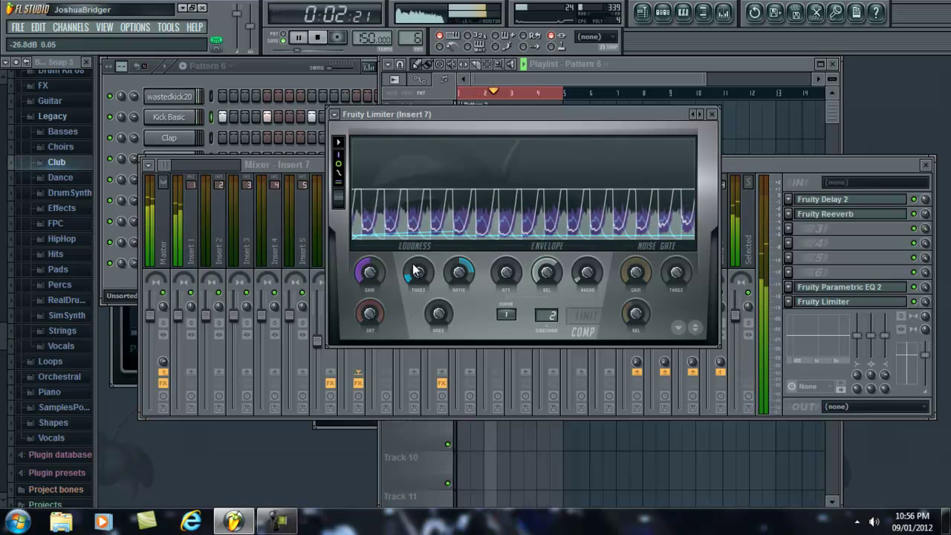
{"action": "left_click_drag", "start_coordinate": [416, 266], "coordinate": [446, 253]}
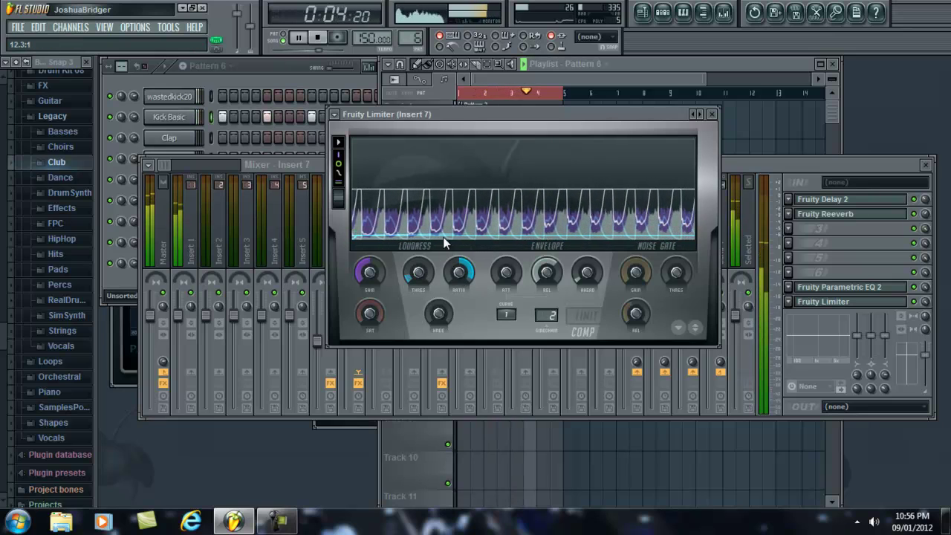
{"action": "left_click", "coordinate": [712, 64]}
Stop playback, check Inserts 12 and 7, preview the mix again, and reopen Insert 7's Fruity Limiter.
{"action": "left_click", "coordinate": [864, 168]}
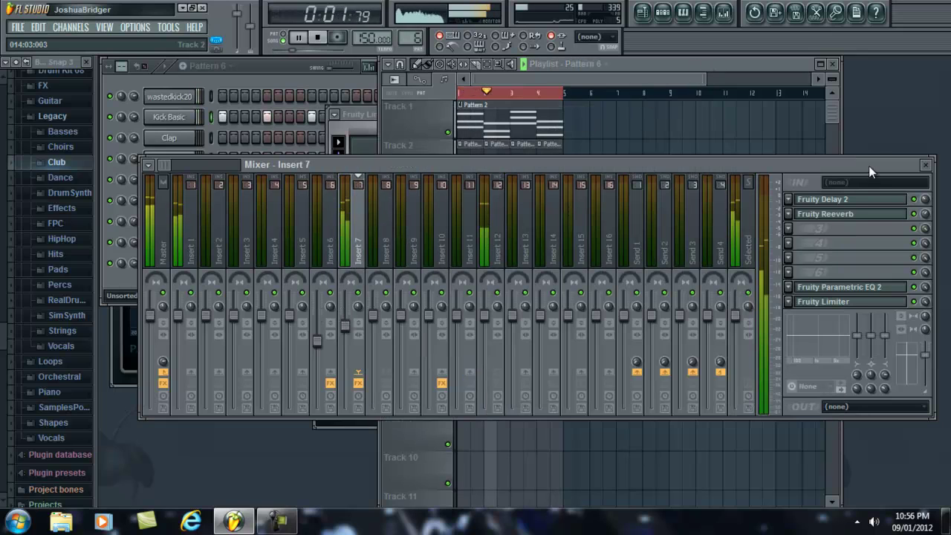
{"action": "key", "text": "space"}
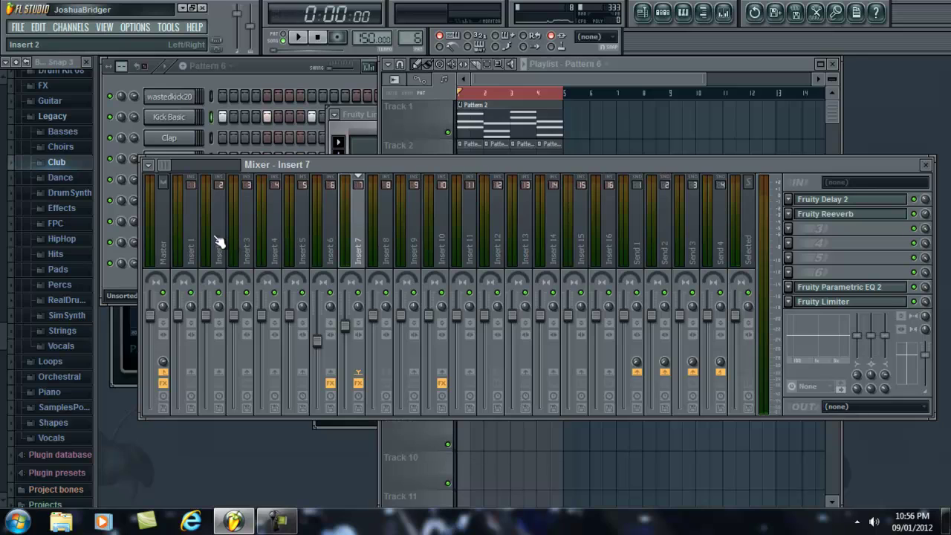
{"action": "left_click", "coordinate": [494, 215]}
{"action": "left_click", "coordinate": [359, 218]}
{"action": "left_click", "coordinate": [277, 523]}
{"action": "left_click", "coordinate": [276, 522]}
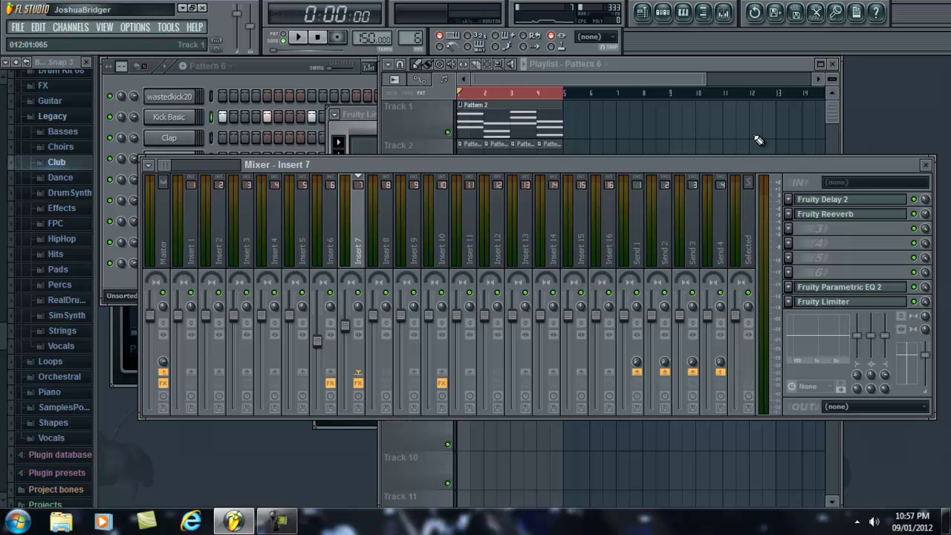
{"action": "key", "text": "space"}
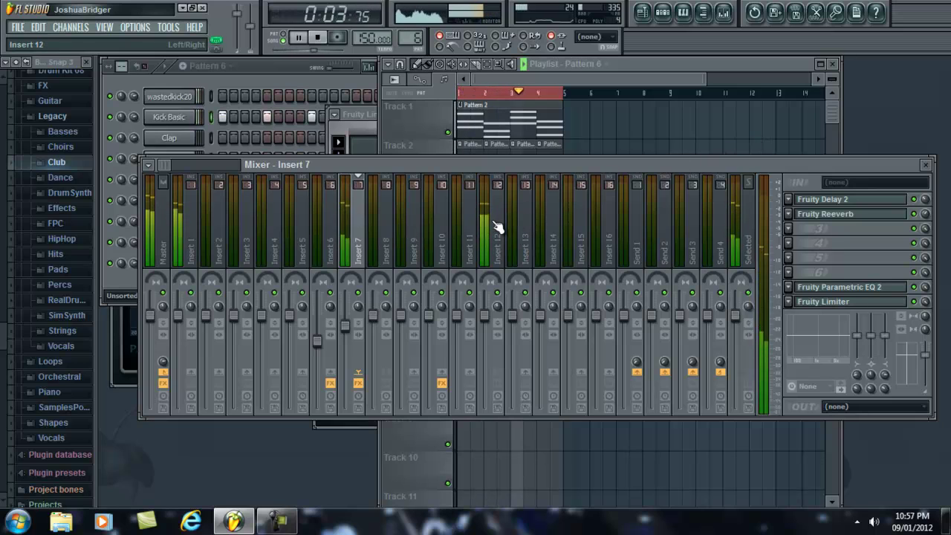
{"action": "key", "text": "space"}
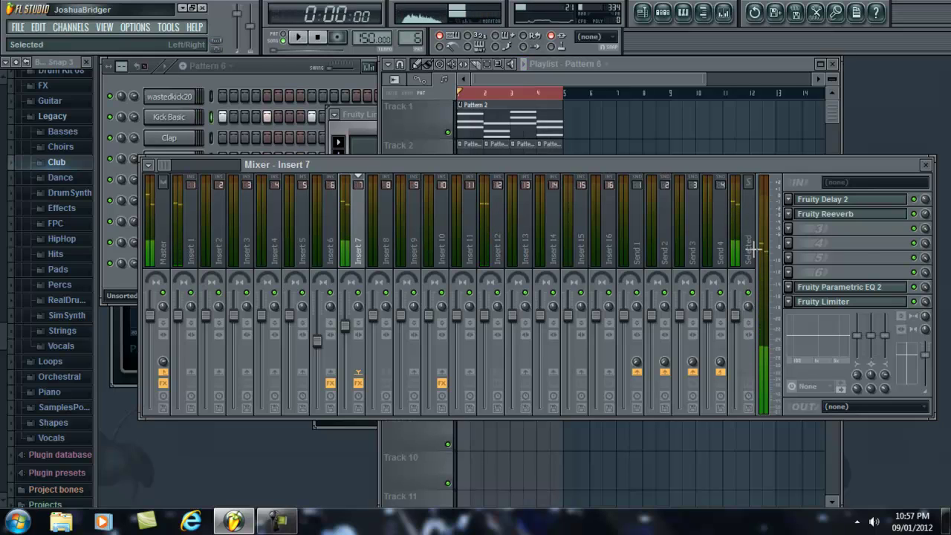
{"action": "left_click", "coordinate": [845, 303]}
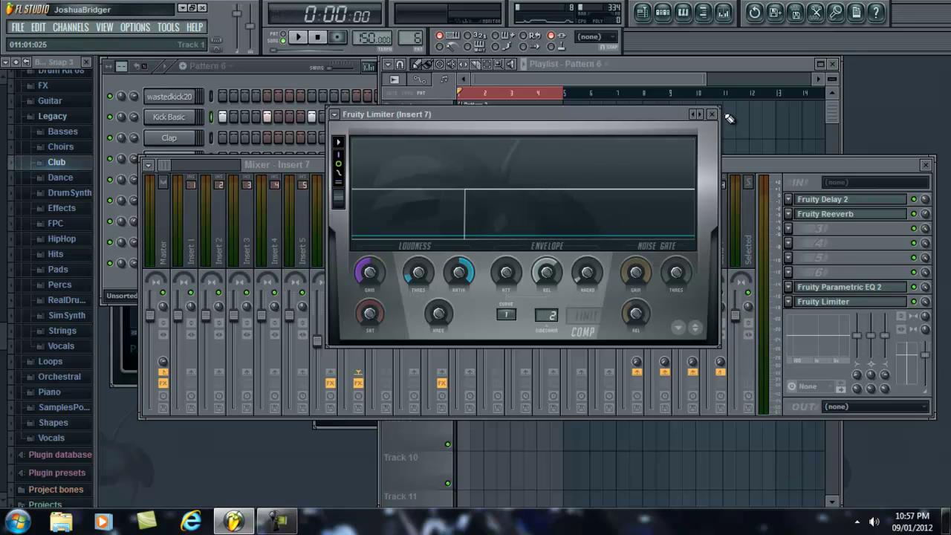
Delete the four existing pattern clips from the playlist.
{"action": "left_click", "coordinate": [718, 68]}
{"action": "right_click", "coordinate": [562, 186]}
{"action": "right_click", "coordinate": [475, 156]}
{"action": "right_click", "coordinate": [509, 119]}
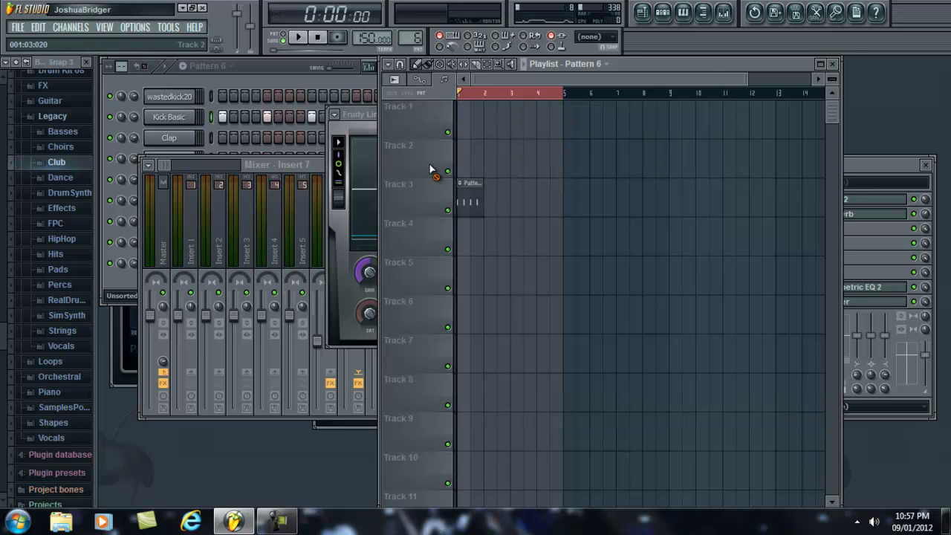
{"action": "right_click", "coordinate": [468, 186]}
Switch the pattern selector to Pattern 4 and view its 3xOsc notes.
{"action": "left_click", "coordinate": [282, 73]}
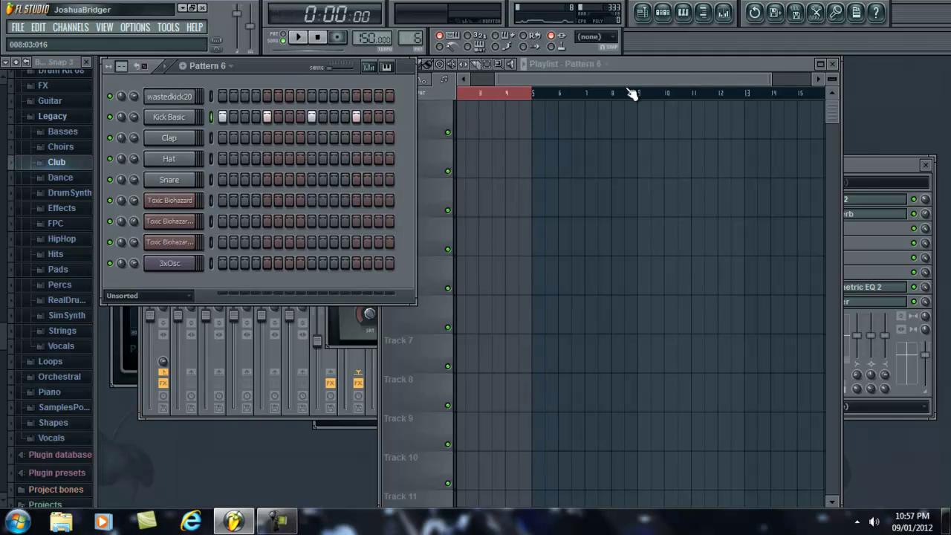
{"action": "left_click_drag", "start_coordinate": [633, 93], "coordinate": [224, 221]}
{"action": "left_click", "coordinate": [207, 66]}
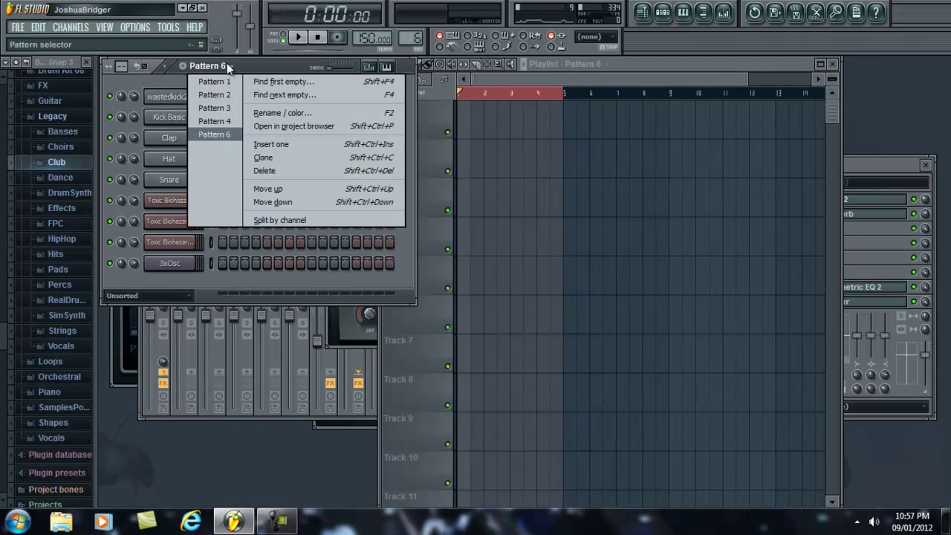
{"action": "left_click", "coordinate": [230, 123]}
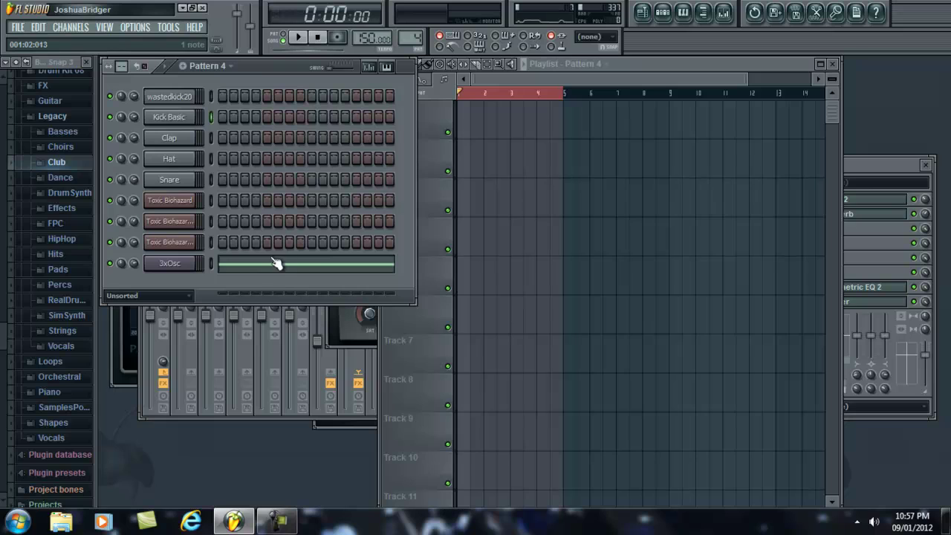
{"action": "left_click", "coordinate": [303, 272]}
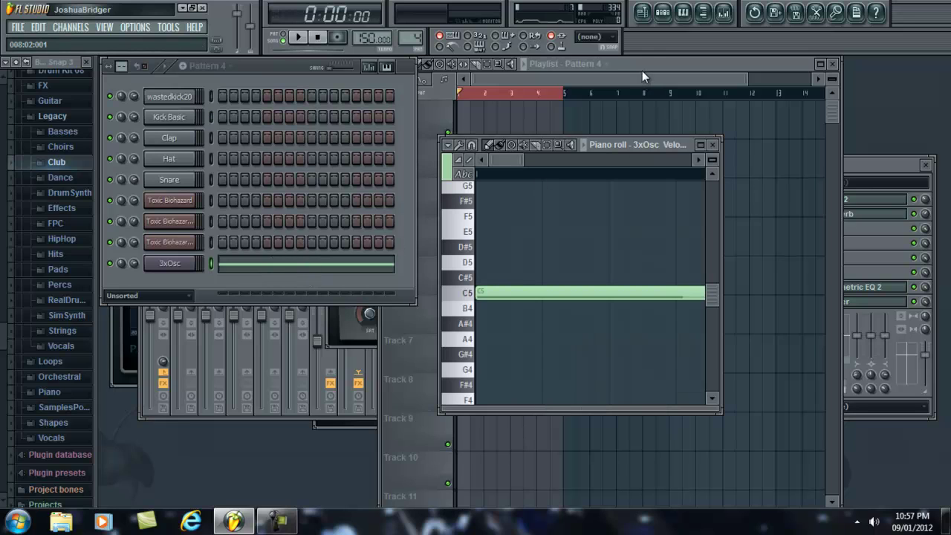
{"action": "left_click", "coordinate": [712, 145]}
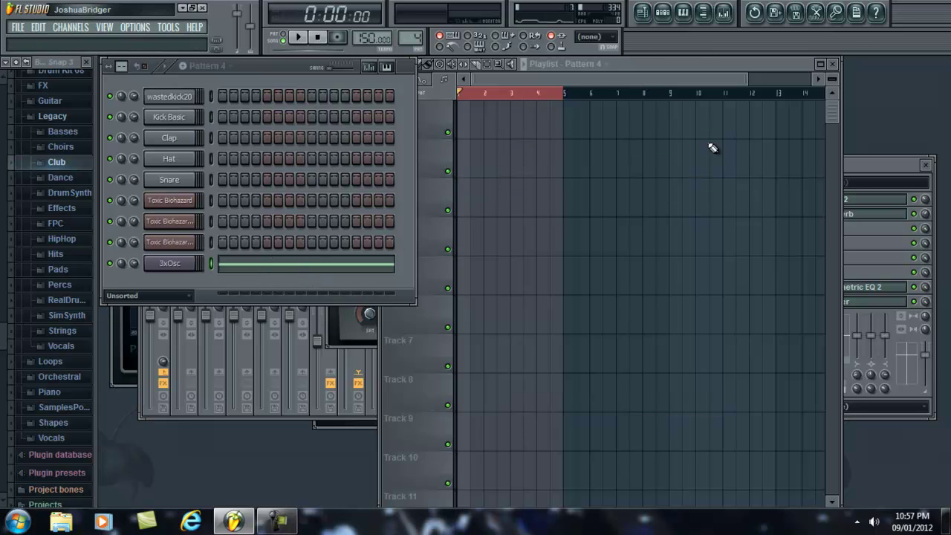
Paint four Pattern 4 clips on Track 1 across bars 1–4.
{"action": "left_click", "coordinate": [464, 123]}
{"action": "left_click", "coordinate": [487, 117]}
{"action": "left_click", "coordinate": [531, 118]}
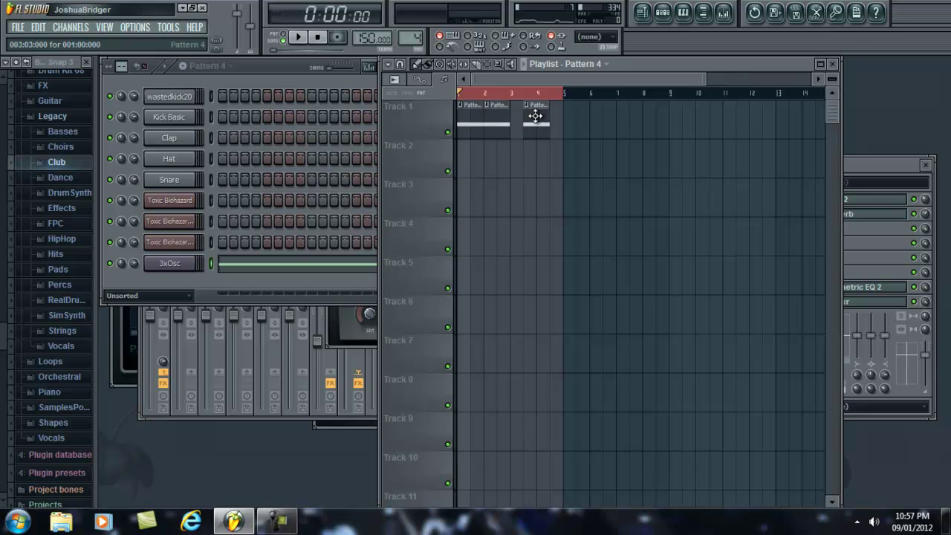
{"action": "left_click_drag", "start_coordinate": [534, 115], "coordinate": [521, 116]}
{"action": "left_click", "coordinate": [546, 118]}
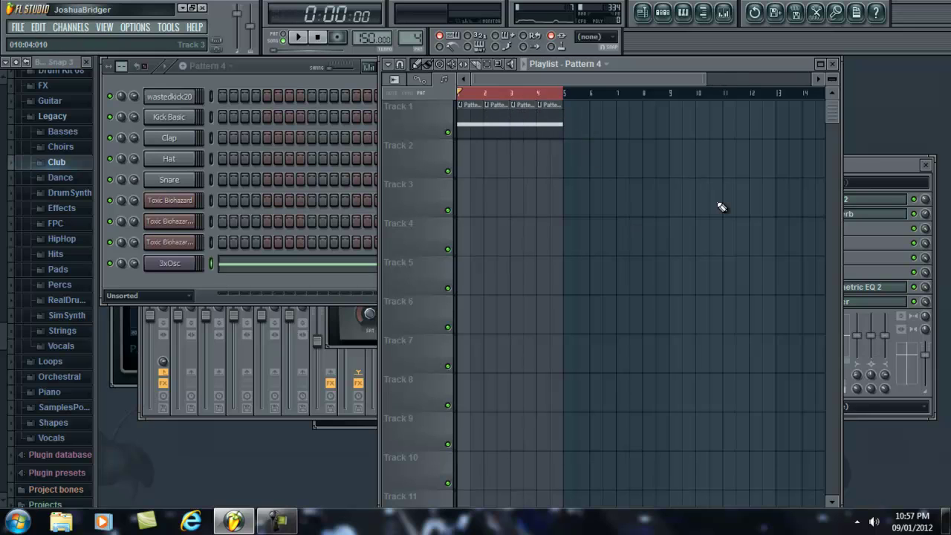
Open the 3xOsc channel settings, then show mixer Insert 10 and its Parametric EQ 2.
{"action": "left_click", "coordinate": [901, 165]}
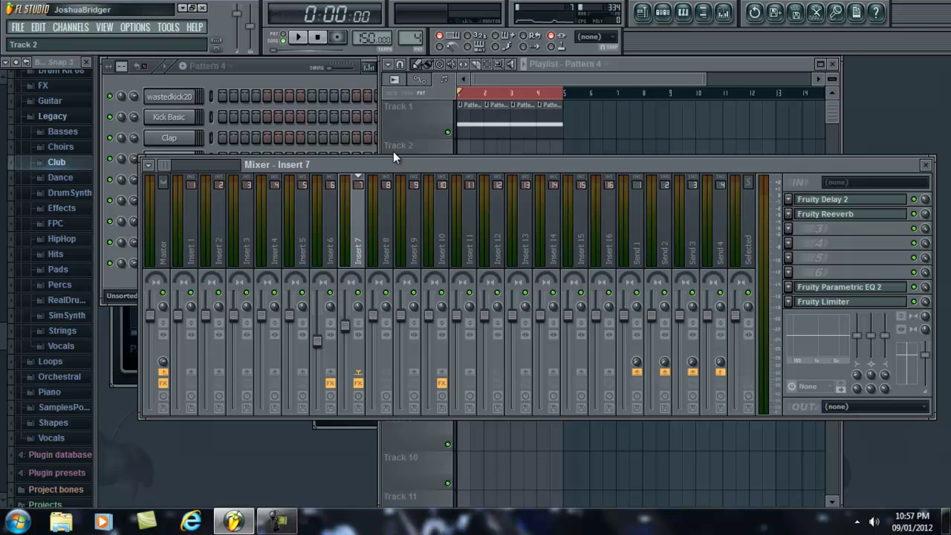
{"action": "left_click", "coordinate": [304, 67]}
{"action": "left_click", "coordinate": [186, 264]}
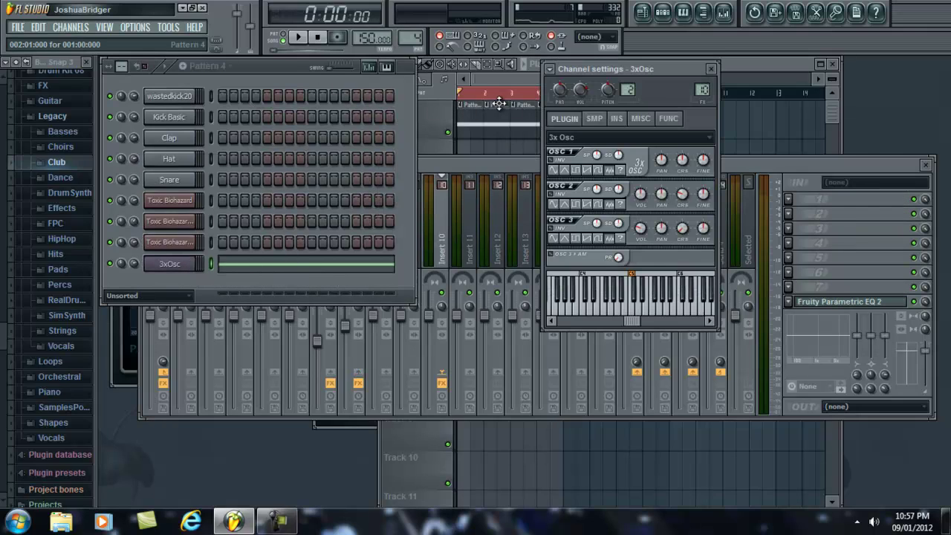
{"action": "left_click", "coordinate": [779, 67]}
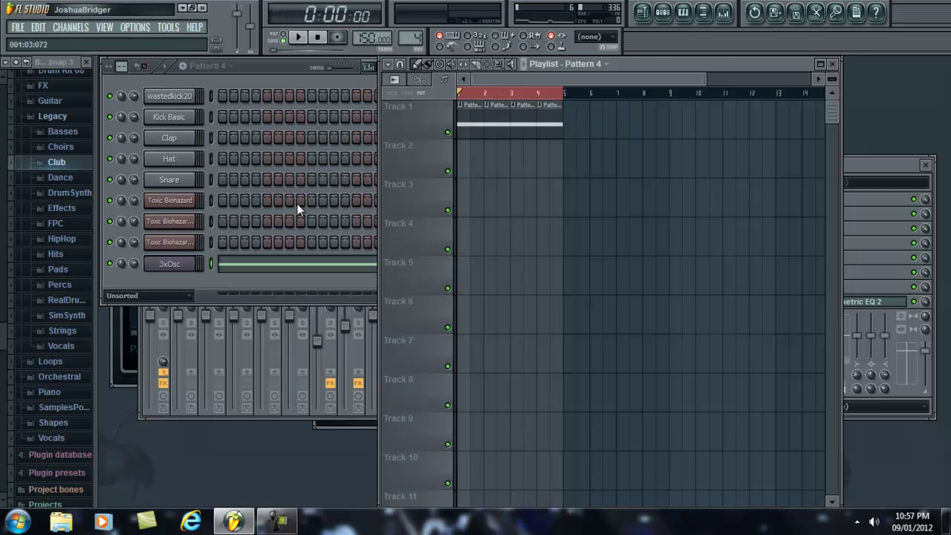
{"action": "left_click", "coordinate": [177, 266]}
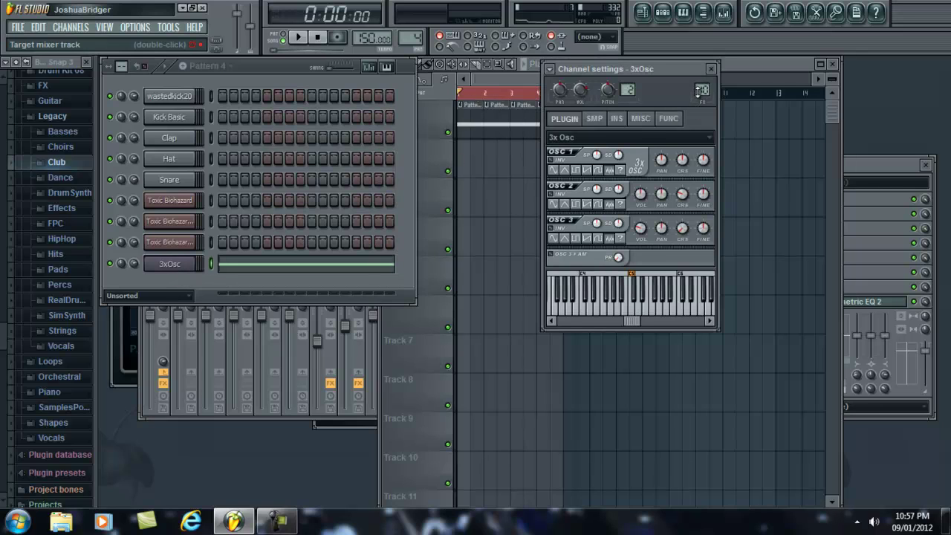
{"action": "left_click", "coordinate": [872, 164]}
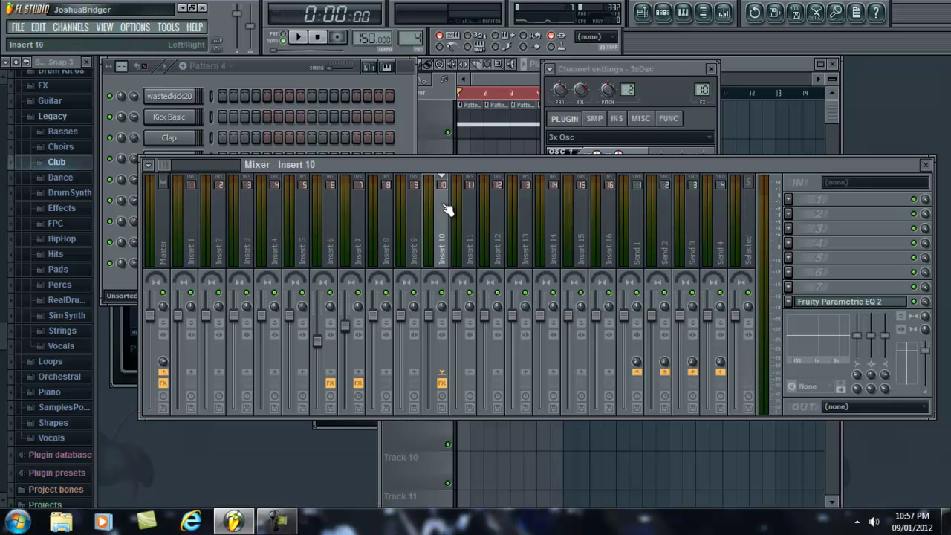
{"action": "left_click", "coordinate": [825, 305]}
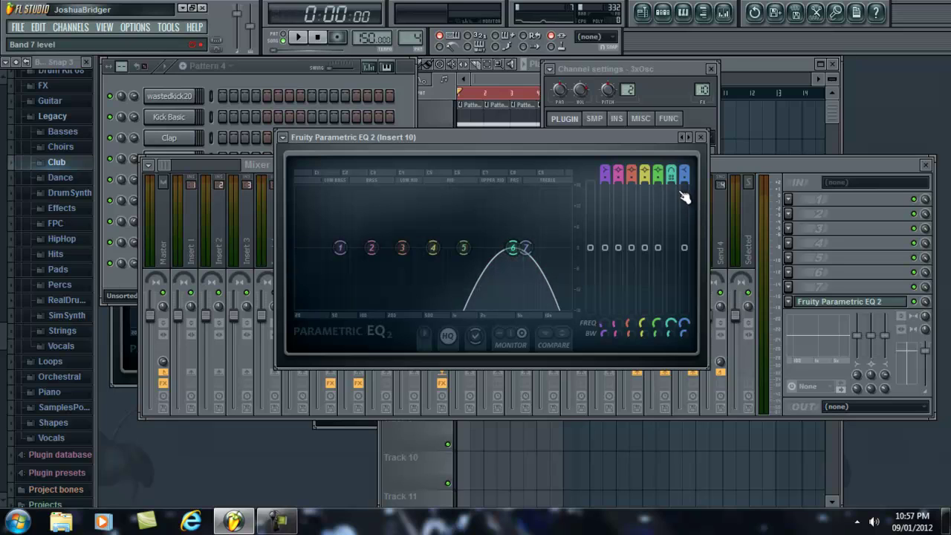
Give band 6 a gentle band-pass shape and sweep its frequency to about 1621 Hz.
{"action": "mouse_move", "coordinate": [675, 183]}
{"action": "left_mouse_down"}
{"action": "mouse_move", "coordinate": [672, 145]}
{"action": "mouse_move", "coordinate": [679, 195]}
{"action": "left_mouse_up"}
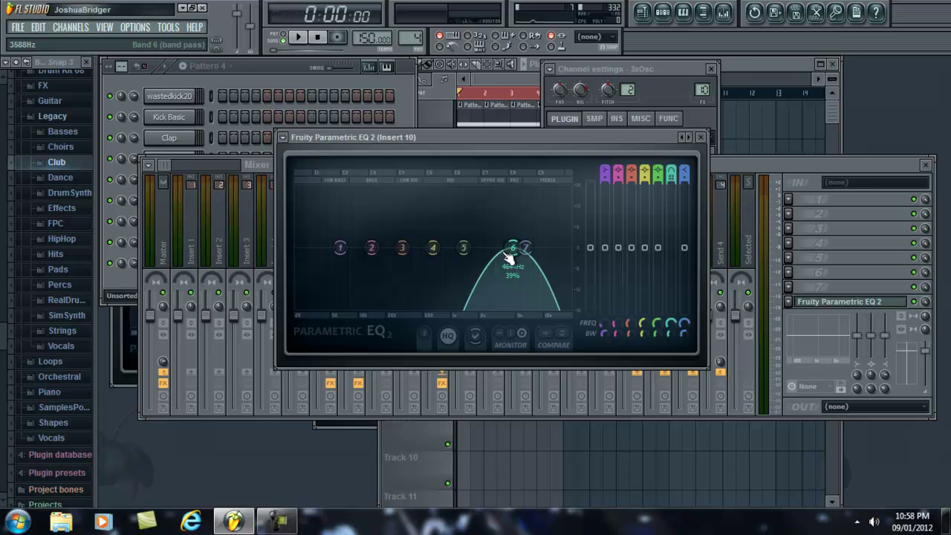
{"action": "left_click_drag", "start_coordinate": [511, 251], "coordinate": [464, 249]}
{"action": "left_click_drag", "start_coordinate": [674, 325], "coordinate": [653, 395]}
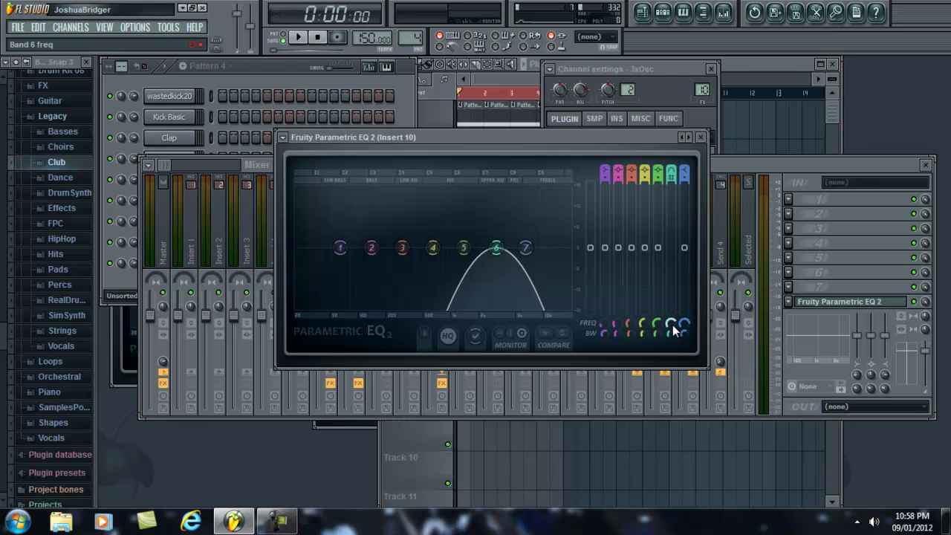
Sweep EQ band 6 to 20000 Hz and create an automation clip for its frequency.
{"action": "left_click", "coordinate": [756, 65]}
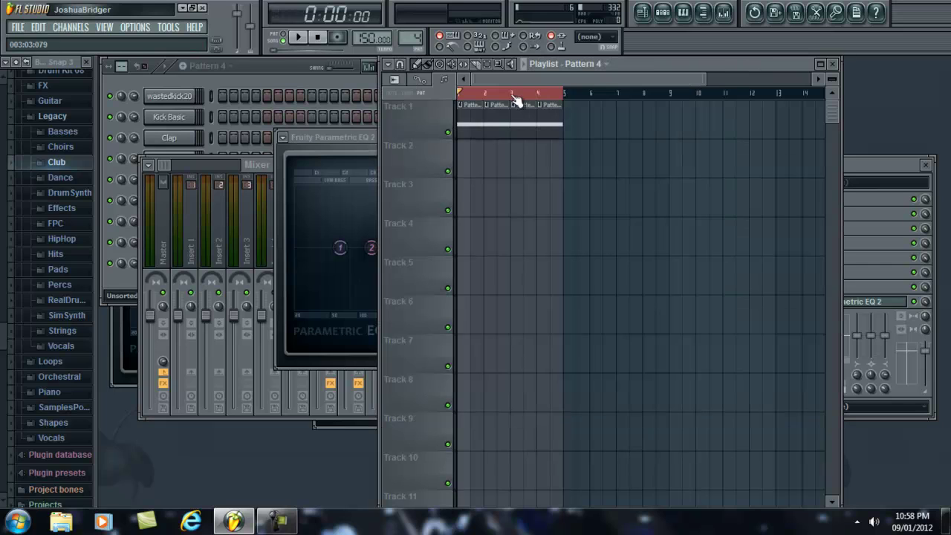
{"action": "left_click", "coordinate": [346, 154]}
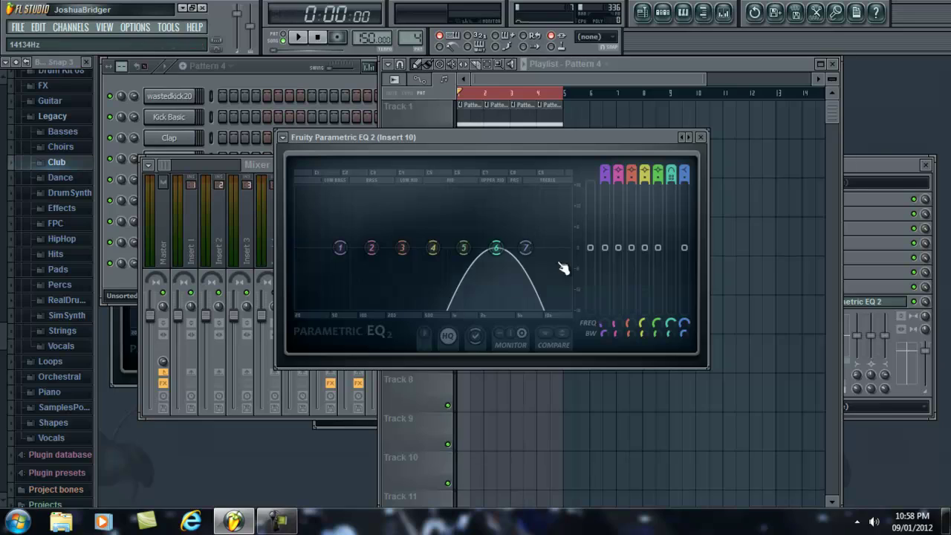
{"action": "left_click_drag", "start_coordinate": [496, 248], "coordinate": [616, 253]}
{"action": "right_click", "coordinate": [673, 327]}
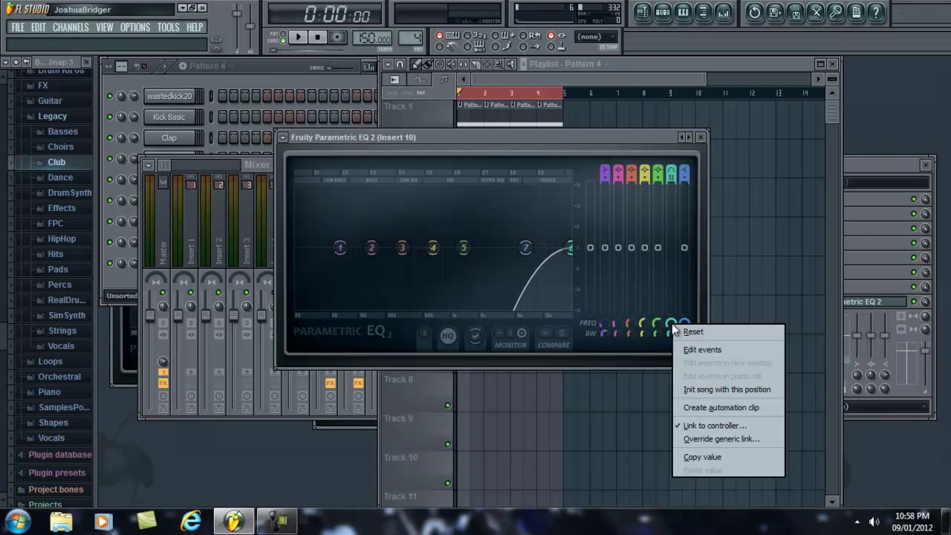
{"action": "left_click", "coordinate": [717, 407]}
Maximize the playlist and try falling and rising band 6 envelope shapes, previewing each.
{"action": "left_click", "coordinate": [739, 70]}
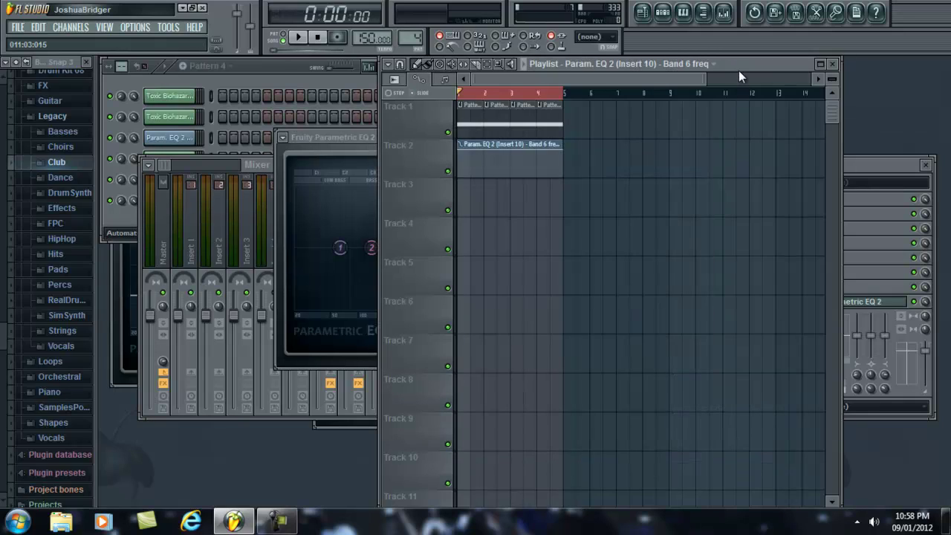
{"action": "double_click", "coordinate": [738, 69]}
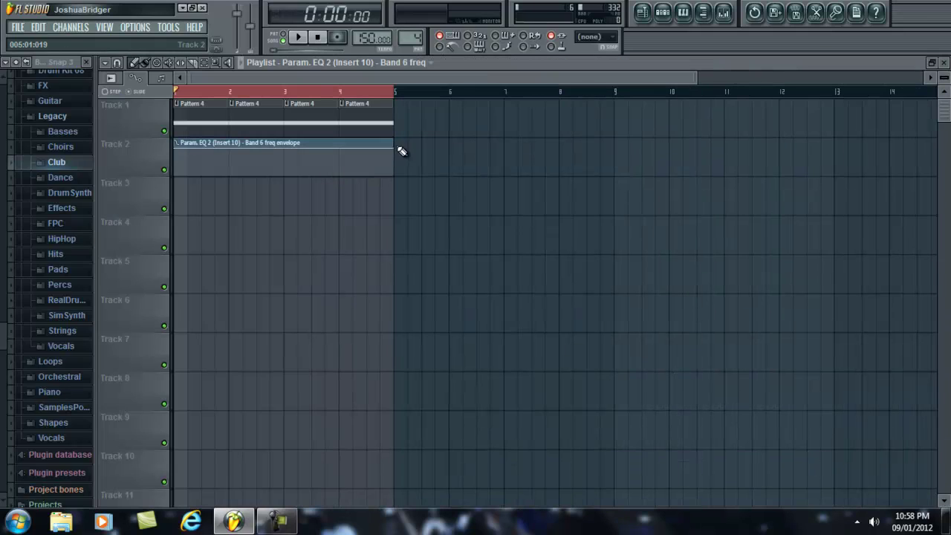
{"action": "left_click_drag", "start_coordinate": [398, 151], "coordinate": [395, 176]}
{"action": "left_click", "coordinate": [306, 38]}
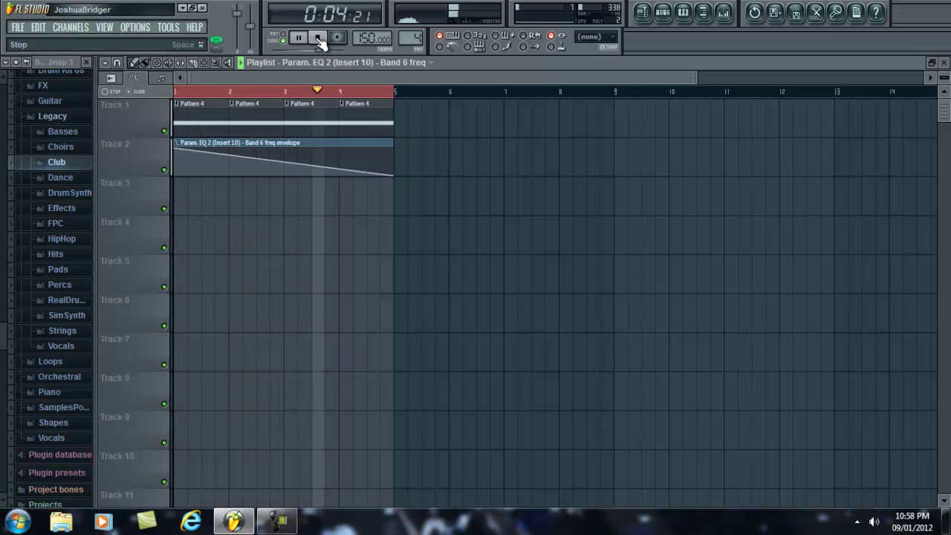
{"action": "left_click", "coordinate": [317, 38]}
{"action": "left_click_drag", "start_coordinate": [395, 175], "coordinate": [394, 141]}
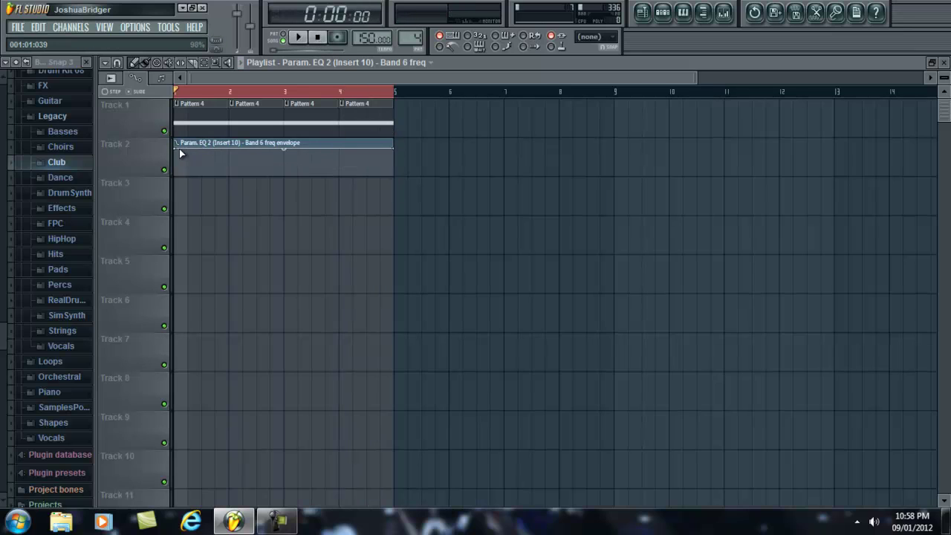
{"action": "left_click_drag", "start_coordinate": [177, 149], "coordinate": [178, 177]}
{"action": "left_click", "coordinate": [299, 38]}
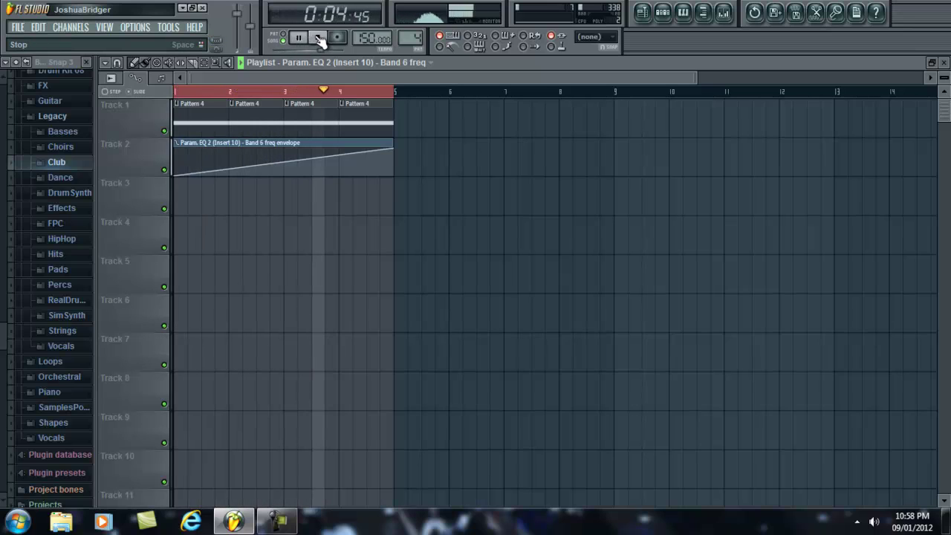
{"action": "left_click", "coordinate": [318, 38]}
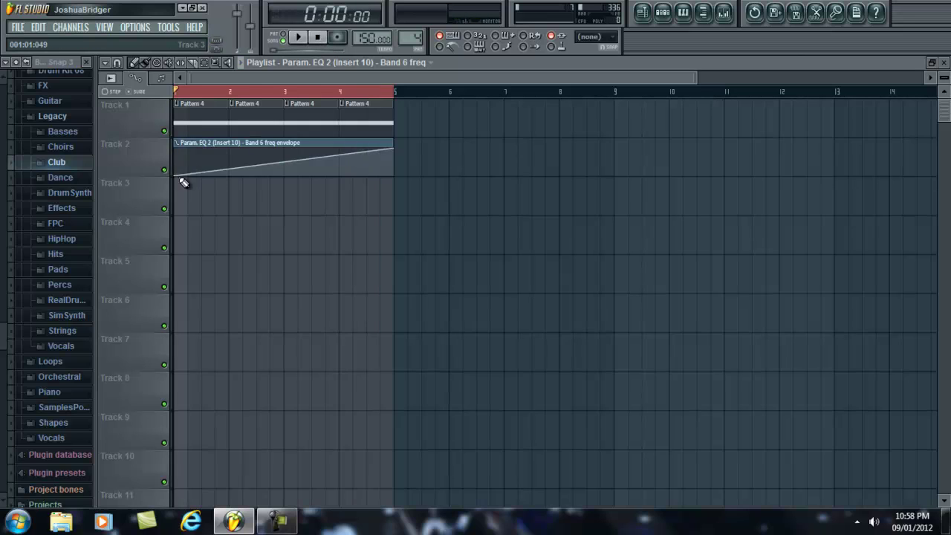
Shape the envelope into a V with a mid-clip dip, preview it, and restore the playlist.
{"action": "left_click_drag", "start_coordinate": [176, 176], "coordinate": [179, 148]}
{"action": "right_click", "coordinate": [265, 150]}
{"action": "left_click_drag", "start_coordinate": [265, 151], "coordinate": [232, 165]}
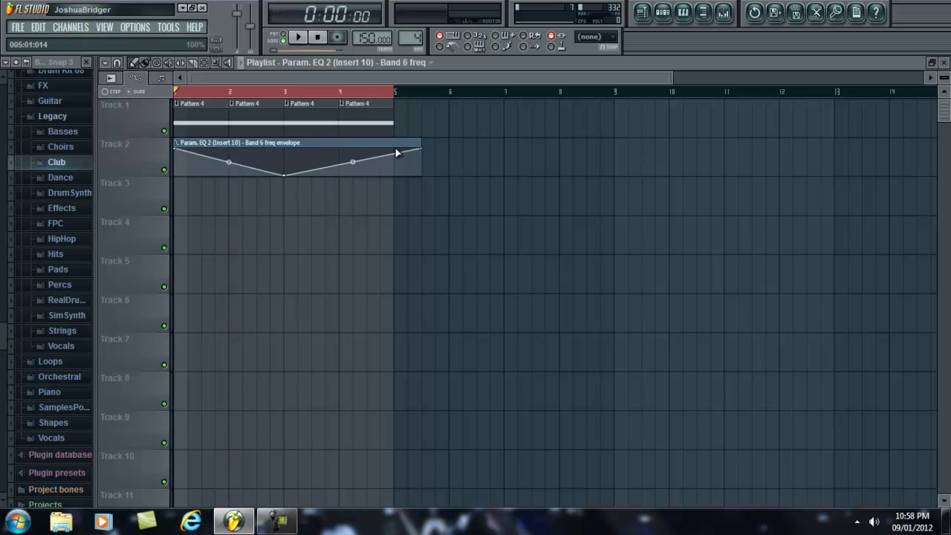
{"action": "left_click_drag", "start_coordinate": [421, 149], "coordinate": [393, 149]}
{"action": "left_click", "coordinate": [297, 37]}
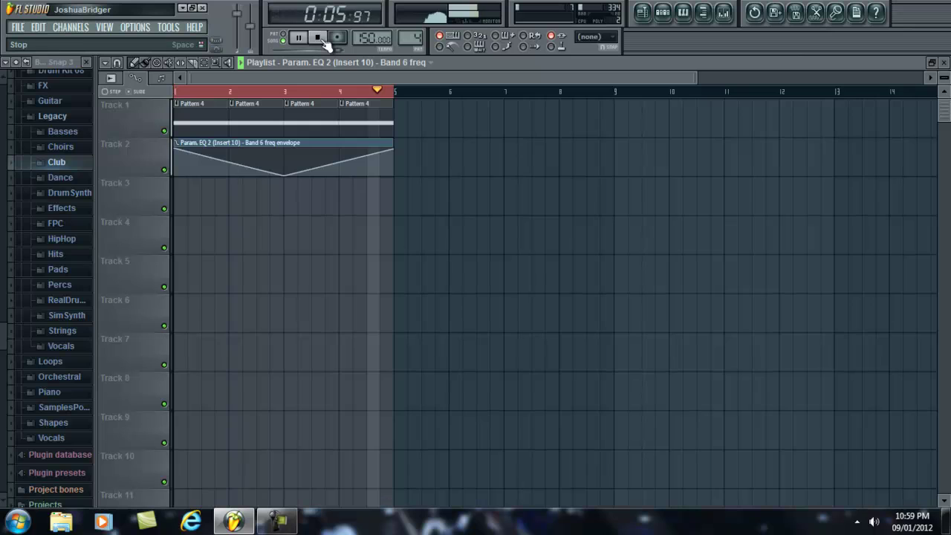
{"action": "left_click", "coordinate": [319, 39]}
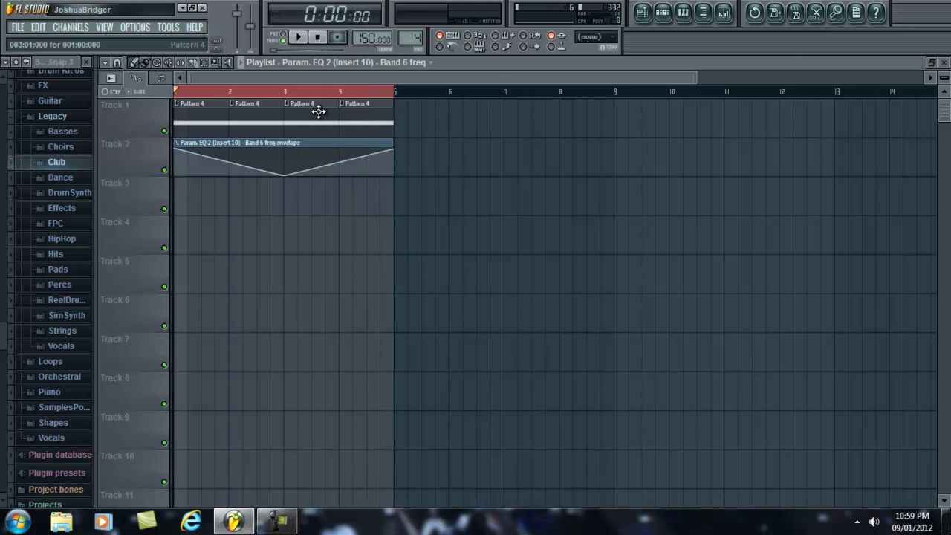
{"action": "double_click", "coordinate": [569, 61]}
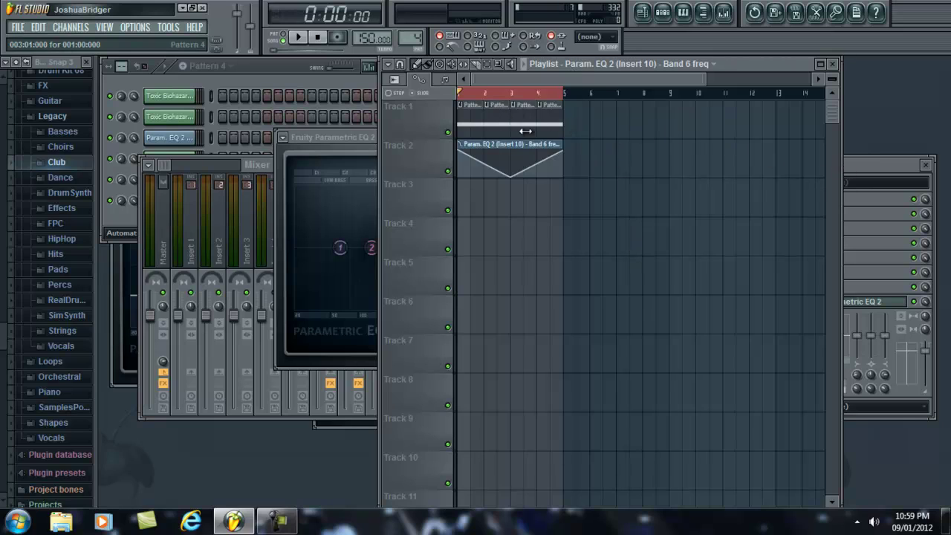
Create an automation clip from Insert 10's pan knob, raise its end point to the top, and preview.
{"action": "left_click", "coordinate": [877, 170]}
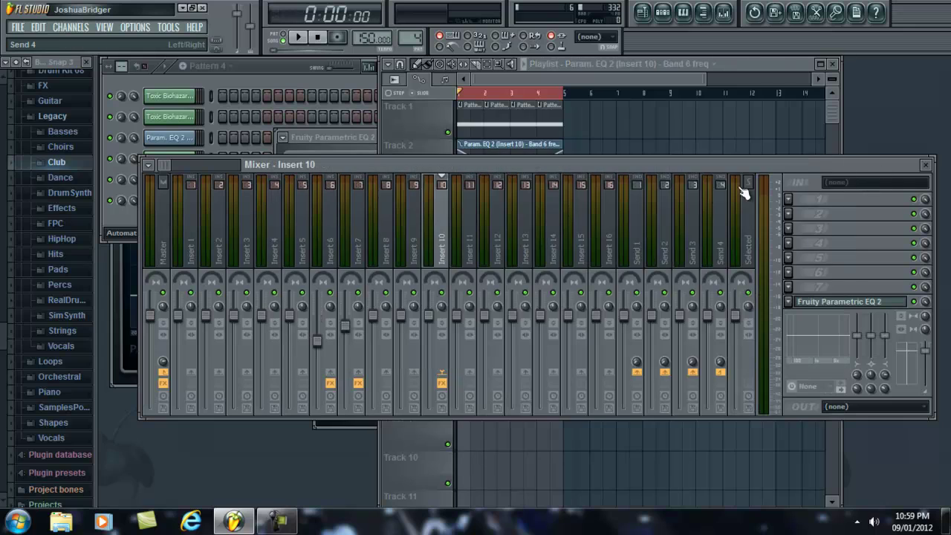
{"action": "right_click", "coordinate": [433, 281]}
{"action": "left_click", "coordinate": [479, 361]}
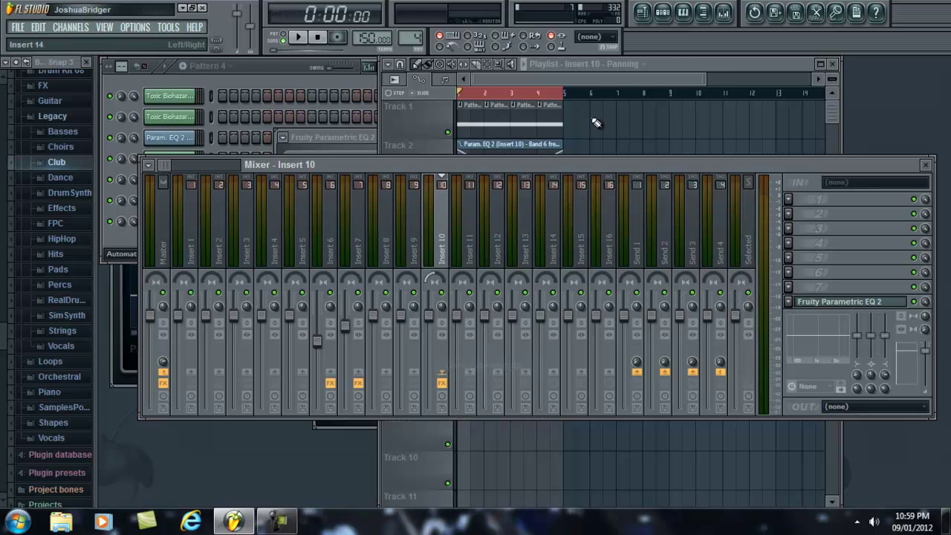
{"action": "double_click", "coordinate": [649, 64]}
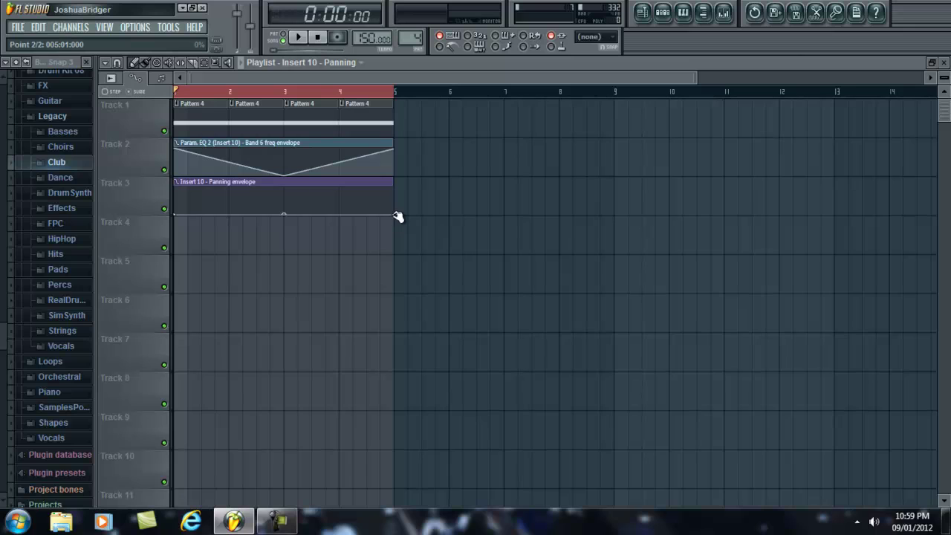
{"action": "left_click_drag", "start_coordinate": [396, 214], "coordinate": [389, 161]}
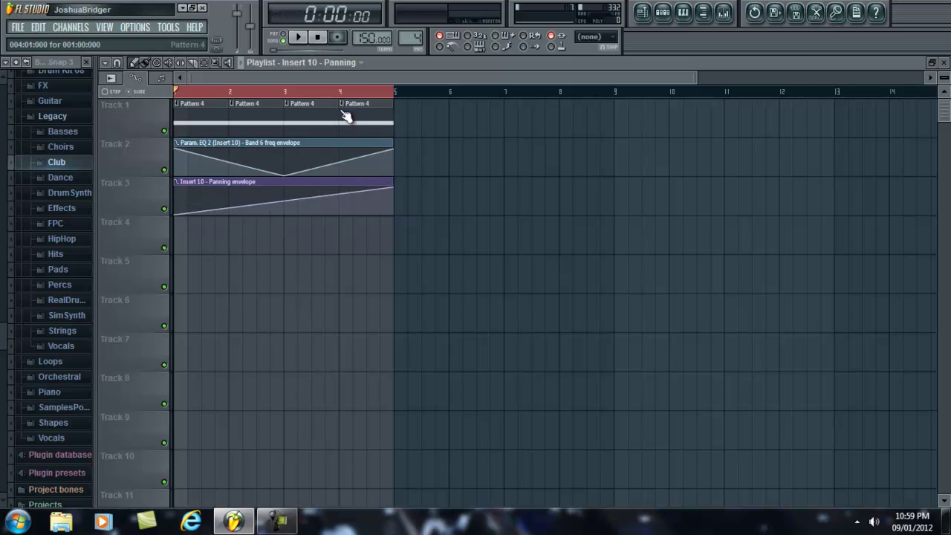
{"action": "left_click", "coordinate": [301, 38]}
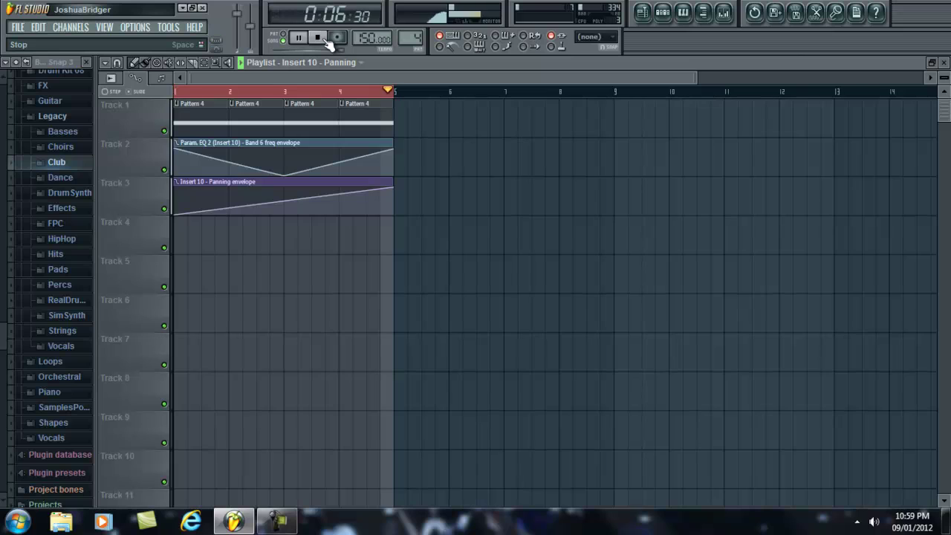
{"action": "left_click", "coordinate": [326, 40]}
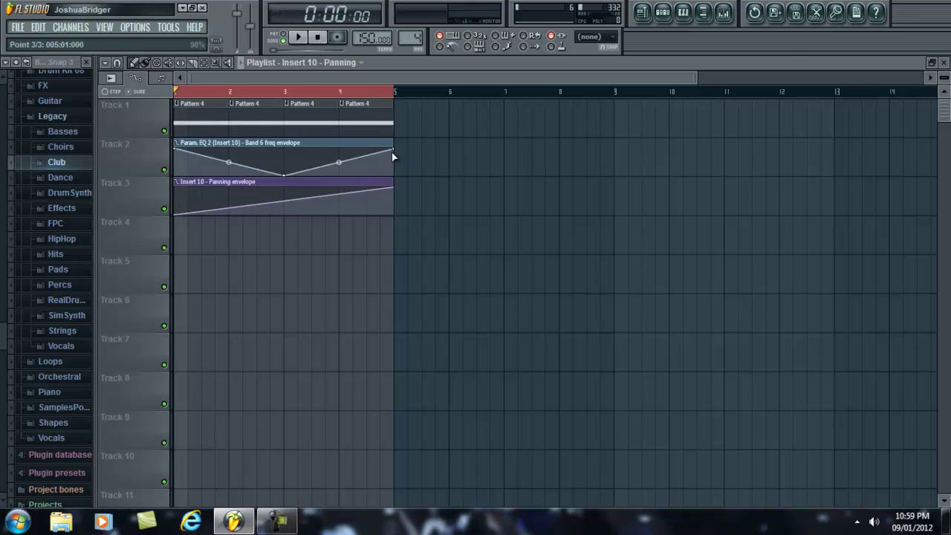
Add panning envelope points alternating top and bottom into a zigzag, then preview the sweep.
{"action": "left_click_drag", "start_coordinate": [179, 214], "coordinate": [269, 214]}
{"action": "left_click", "coordinate": [270, 217]}
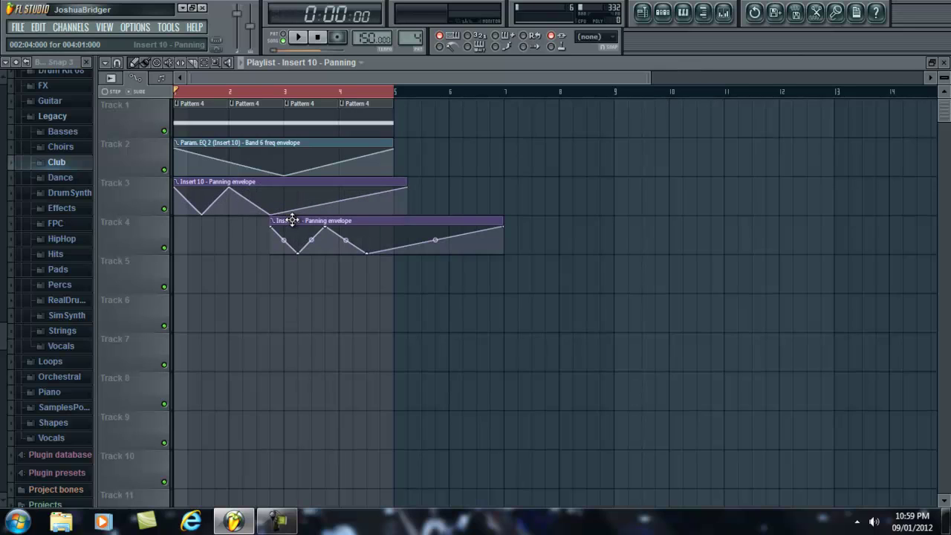
{"action": "right_click", "coordinate": [291, 218]}
{"action": "right_click", "coordinate": [284, 208]}
{"action": "left_click_drag", "start_coordinate": [288, 208], "coordinate": [316, 236]}
{"action": "right_click", "coordinate": [317, 196]}
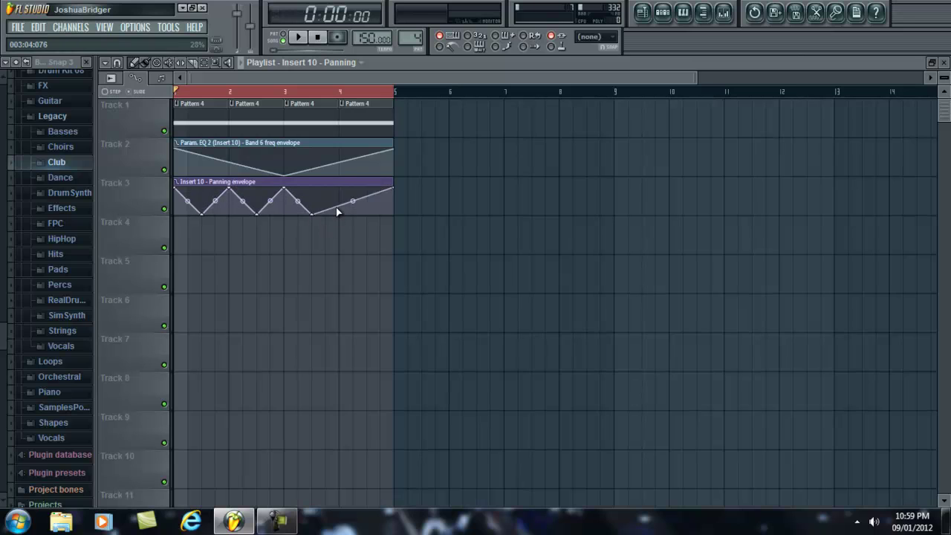
{"action": "left_click_drag", "start_coordinate": [352, 200], "coordinate": [375, 214]}
{"action": "right_click", "coordinate": [362, 187]}
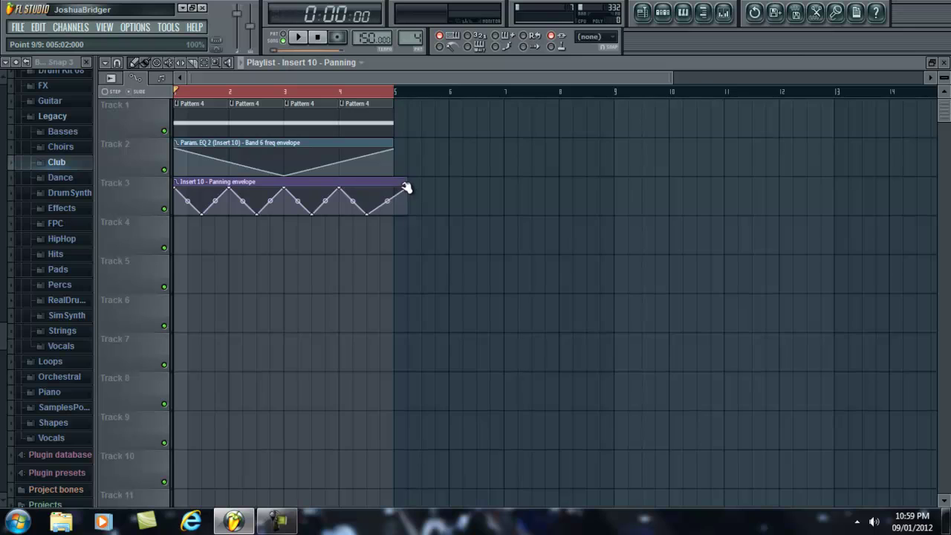
{"action": "left_click", "coordinate": [302, 37]}
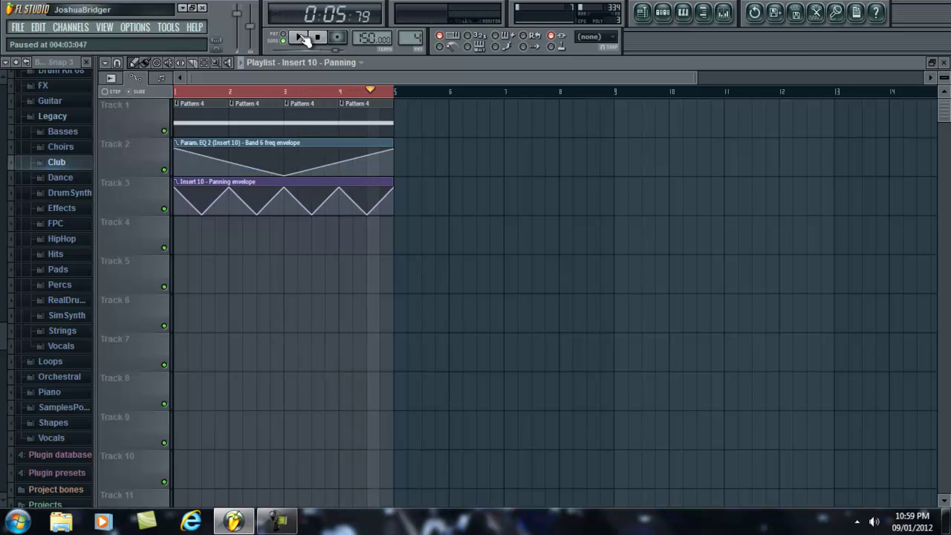
{"action": "left_click", "coordinate": [317, 37]}
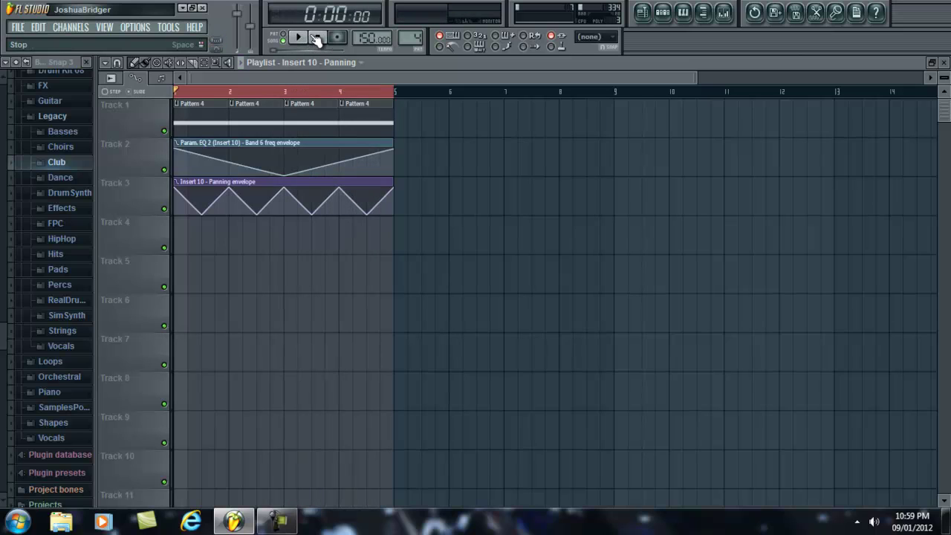
Delete the Band 6 and panning automation clips, restore the playlist, and move the mixer aside.
{"action": "right_click", "coordinate": [308, 181]}
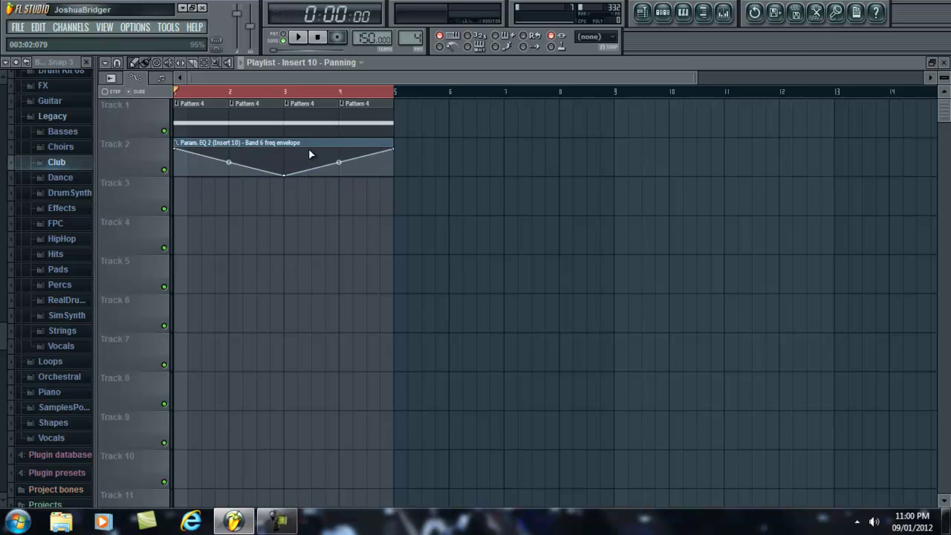
{"action": "right_click", "coordinate": [312, 148]}
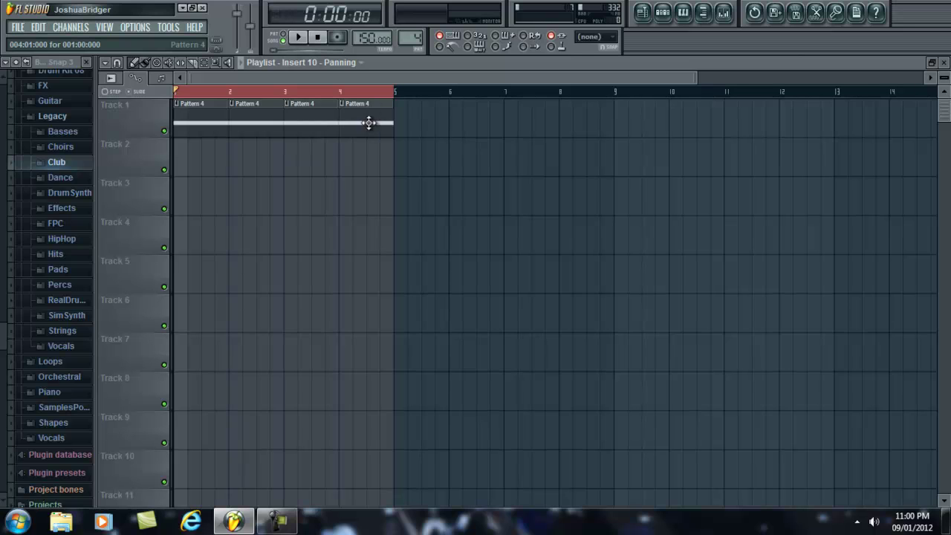
{"action": "double_click", "coordinate": [643, 61]}
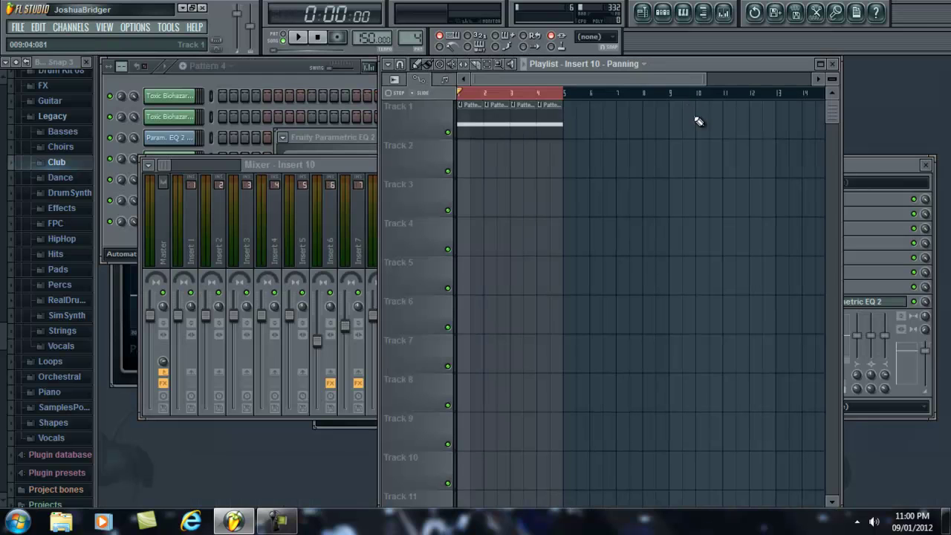
{"action": "left_click", "coordinate": [867, 163]}
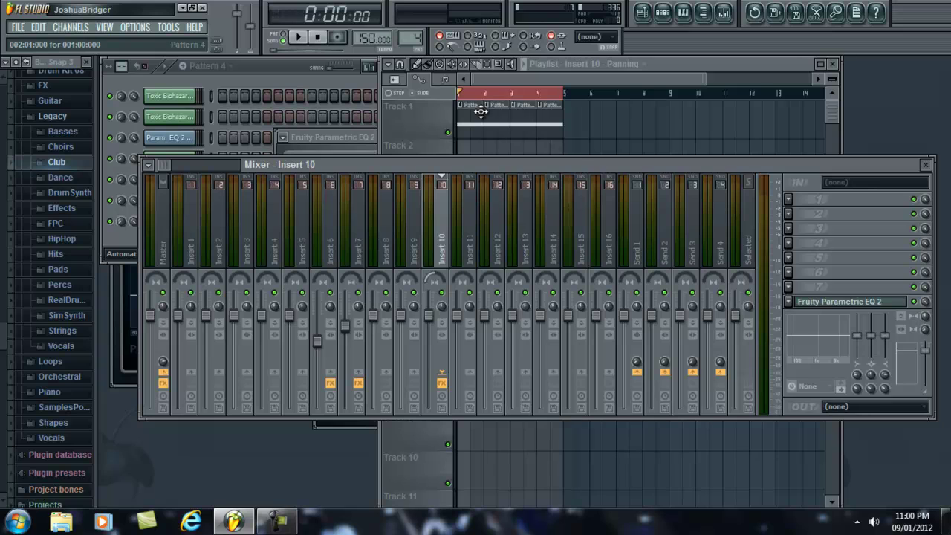
{"action": "left_click_drag", "start_coordinate": [569, 163], "coordinate": [383, 259]}
{"action": "left_click", "coordinate": [689, 65]}
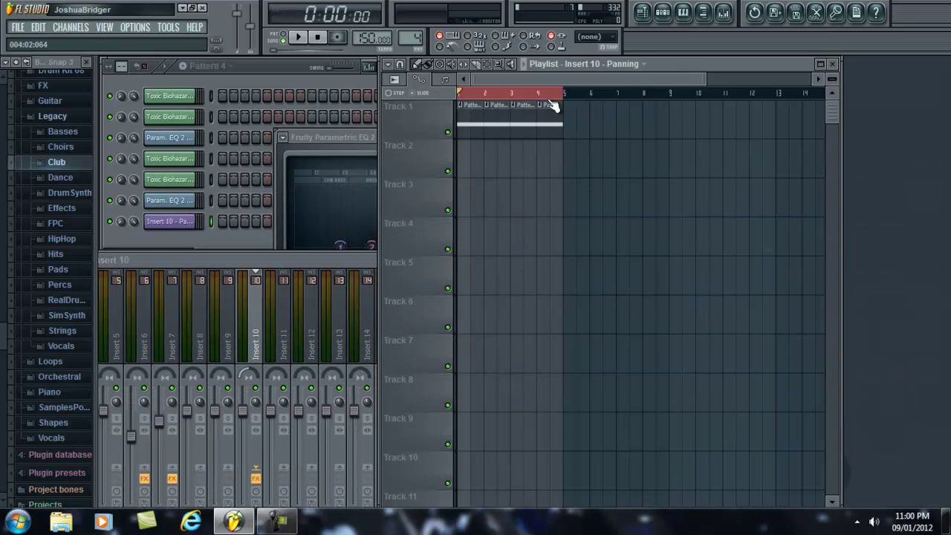
Paint more Pattern 4 clips on Track 1 so it runs through bar 9.
{"action": "left_click", "coordinate": [561, 128]}
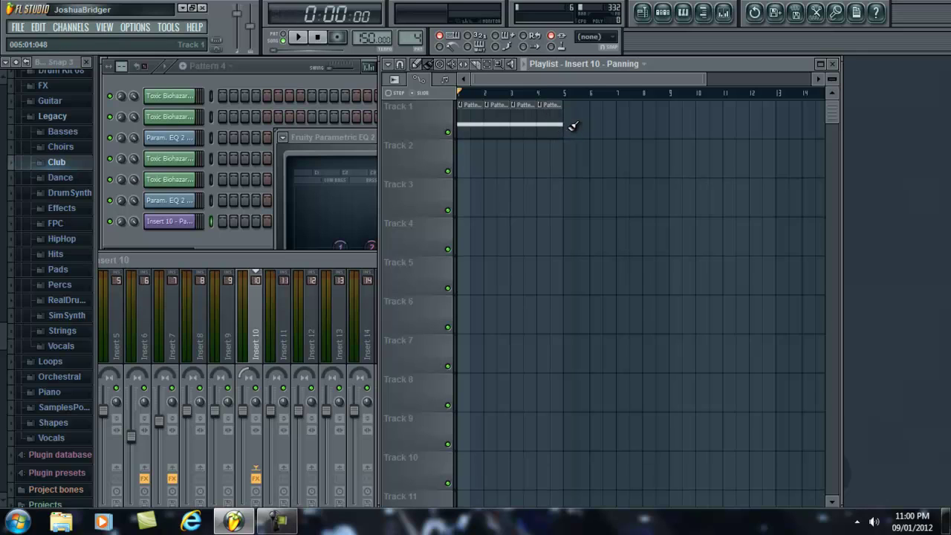
{"action": "left_click", "coordinate": [577, 122]}
{"action": "left_click", "coordinate": [603, 120]}
{"action": "mouse_move", "coordinate": [603, 120]}
{"action": "left_mouse_down"}
{"action": "mouse_move", "coordinate": [686, 127]}
{"action": "mouse_move", "coordinate": [657, 125]}
{"action": "mouse_move", "coordinate": [685, 116]}
{"action": "left_mouse_up"}
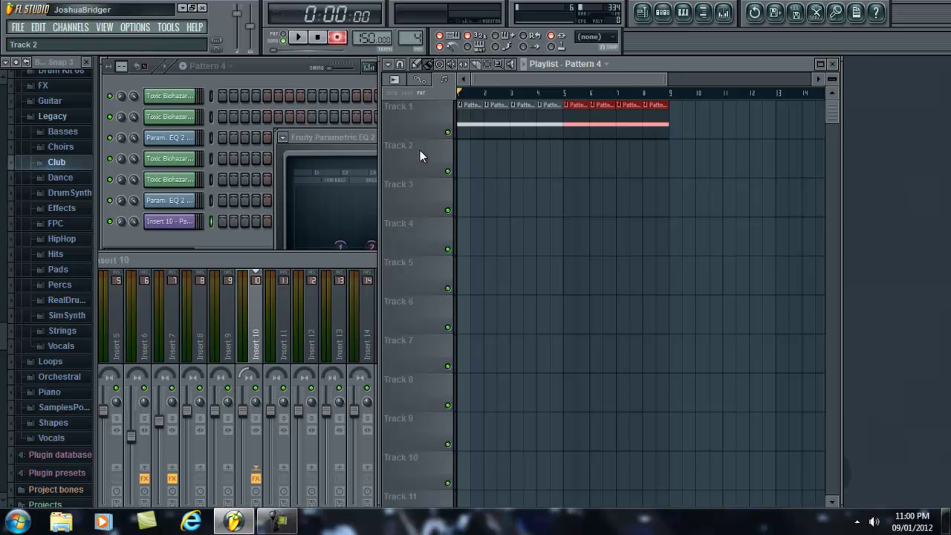
Open the Parametric EQ 2 on mixer Insert 10, close the mixer and position the EQ window.
{"action": "left_click", "coordinate": [722, 15]}
{"action": "left_click_drag", "start_coordinate": [578, 261], "coordinate": [687, 154]}
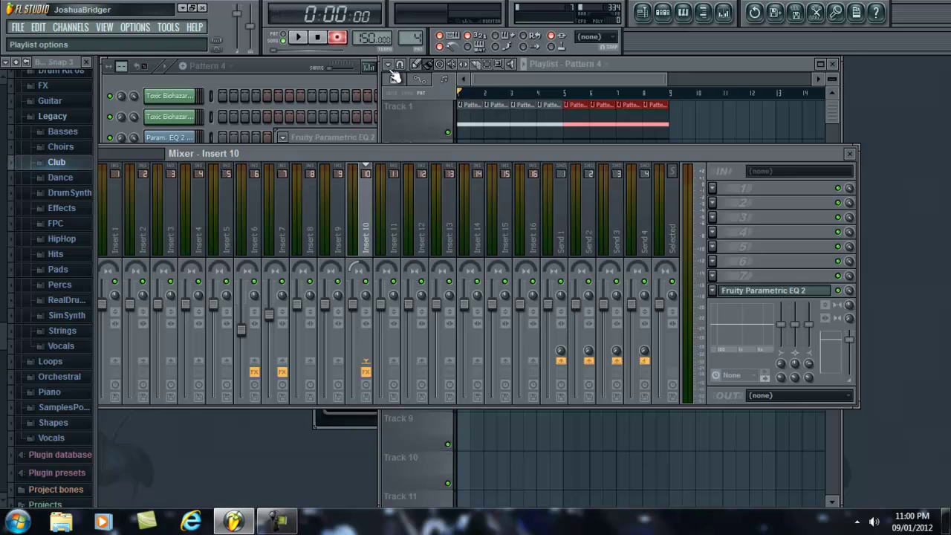
{"action": "left_click", "coordinate": [785, 291]}
{"action": "left_click_drag", "start_coordinate": [573, 137], "coordinate": [598, 216]}
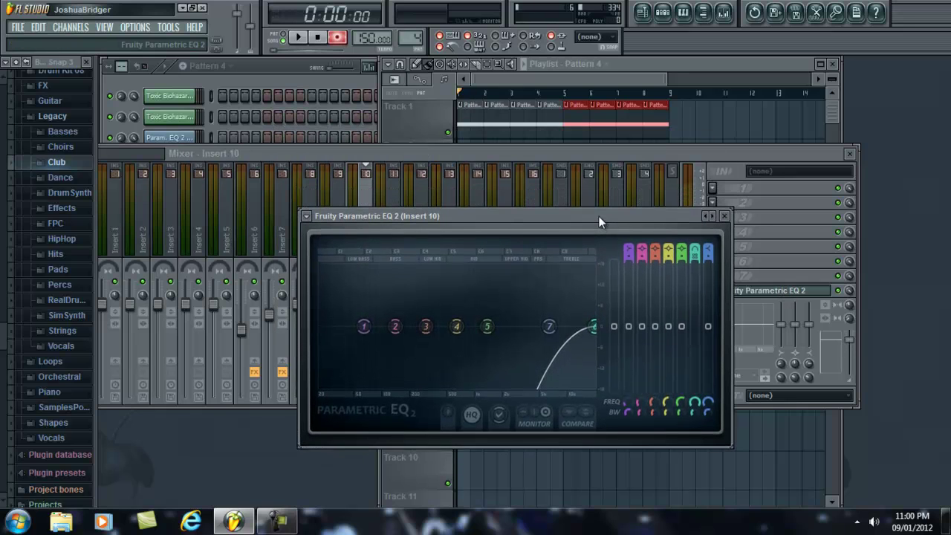
{"action": "left_click", "coordinate": [848, 155]}
{"action": "left_click_drag", "start_coordinate": [642, 213], "coordinate": [689, 212]}
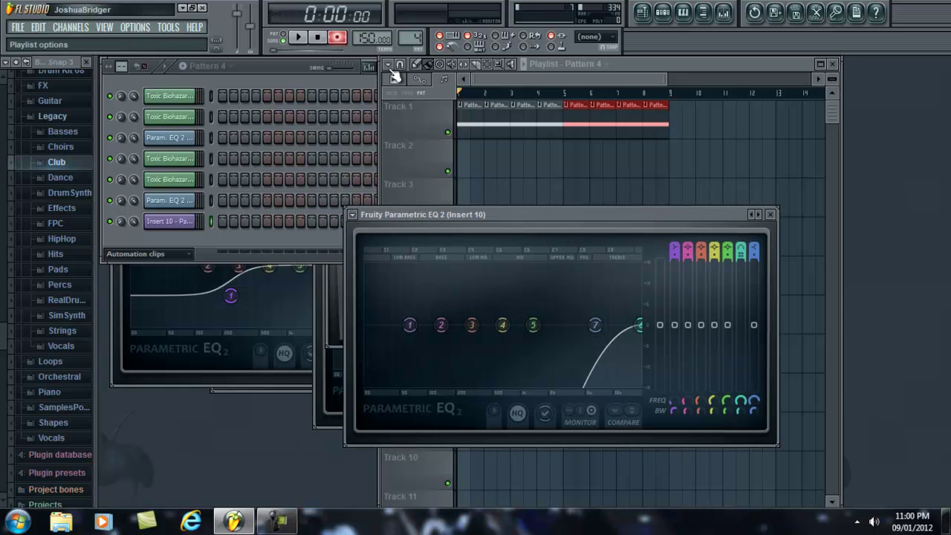
Play the song from the start several times to watch the band 6 sweep, then return to the playlist.
{"action": "left_click", "coordinate": [297, 41]}
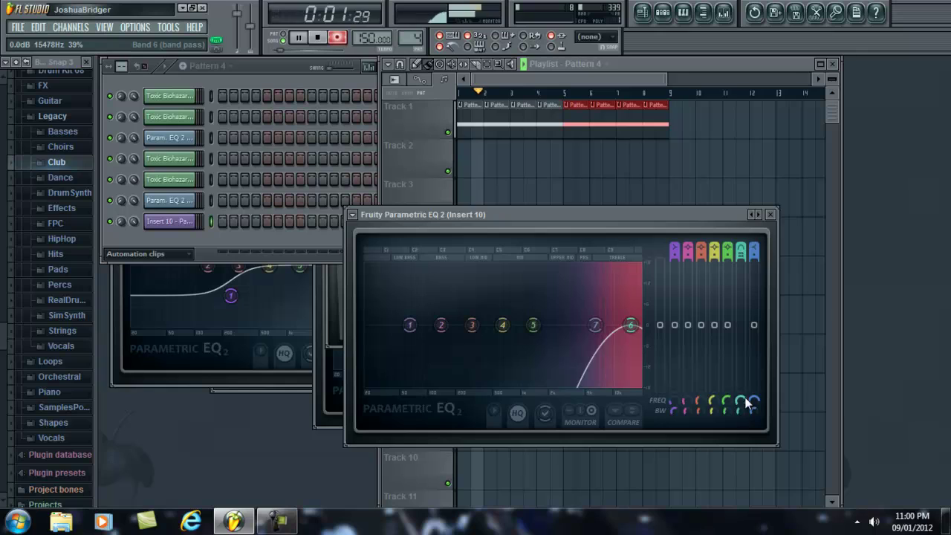
{"action": "key", "text": "space"}
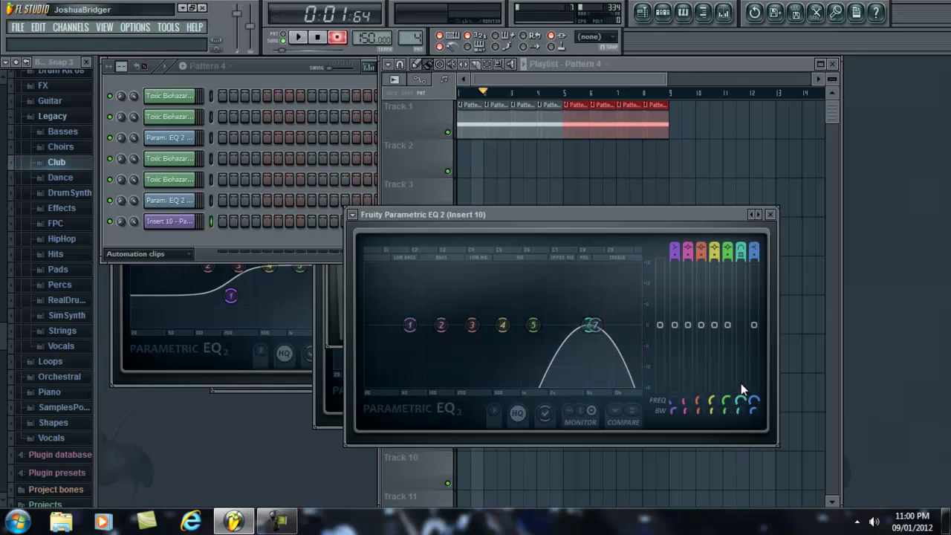
{"action": "left_click", "coordinate": [317, 37]}
{"action": "left_click", "coordinate": [301, 37]}
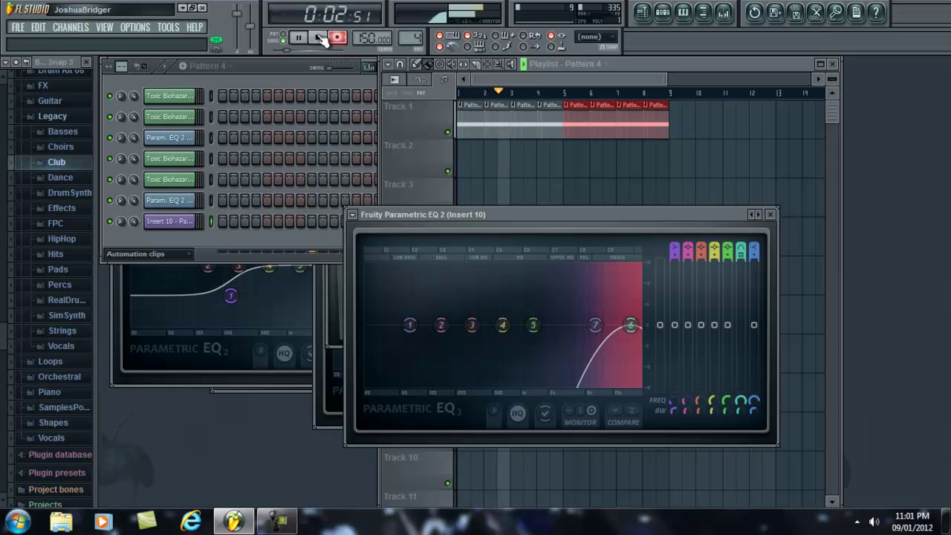
{"action": "left_click", "coordinate": [319, 38]}
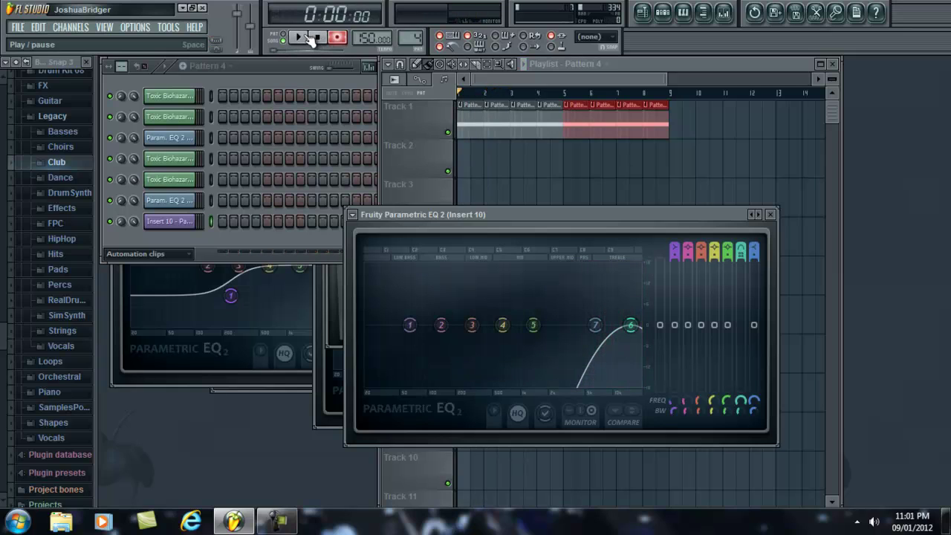
{"action": "left_click", "coordinate": [306, 37]}
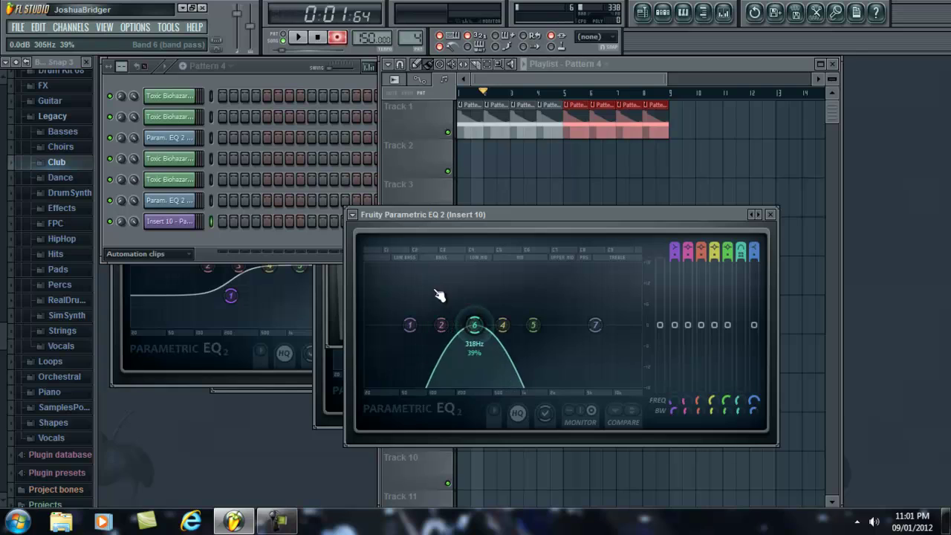
{"action": "left_click", "coordinate": [317, 37]}
{"action": "left_click", "coordinate": [569, 66]}
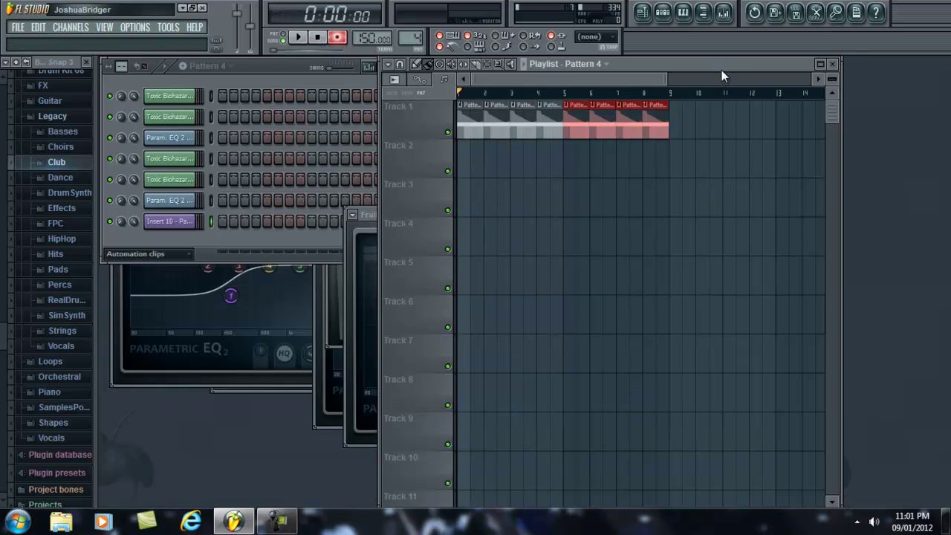
Delete the extra Pattern 4 clips on Track 1 and list every channel in the rack.
{"action": "left_click", "coordinate": [609, 146]}
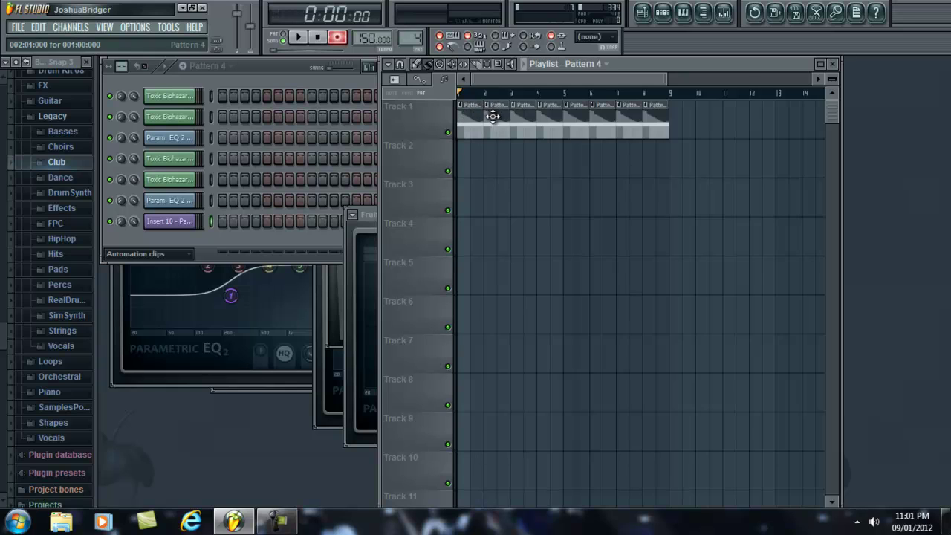
{"action": "right_click", "coordinate": [493, 116]}
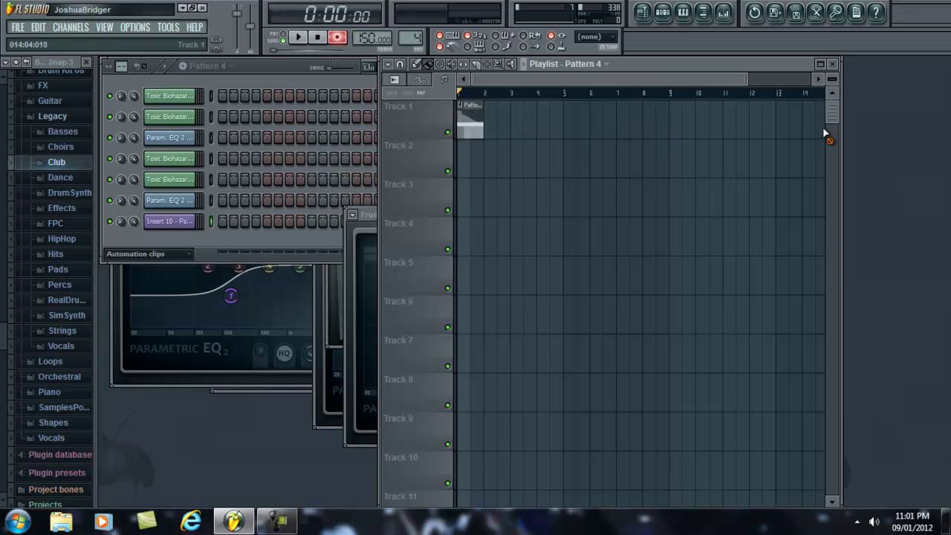
{"action": "left_click", "coordinate": [175, 254]}
{"action": "left_click", "coordinate": [177, 311]}
In the 3xOsc piano roll, lengthen the C5 note to about bar 9.
{"action": "left_click", "coordinate": [265, 267]}
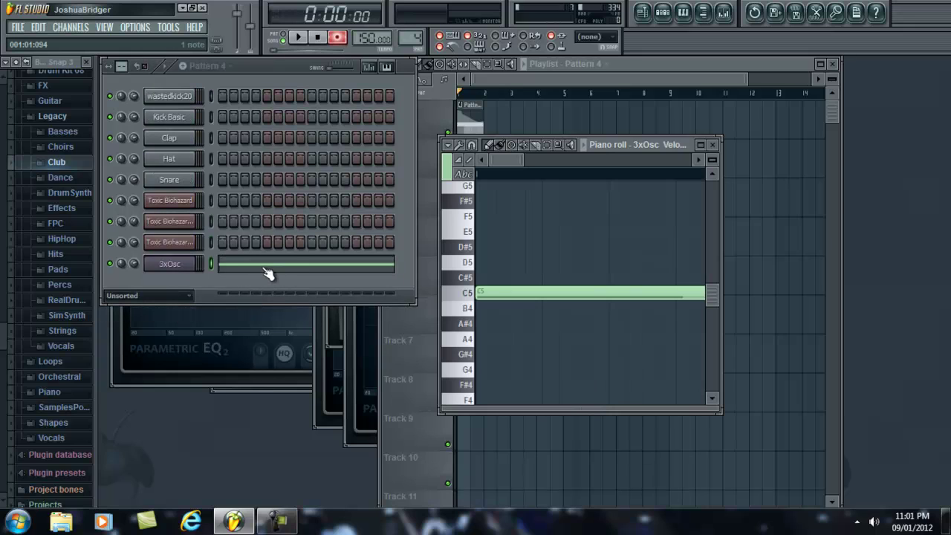
{"action": "left_click_drag", "start_coordinate": [521, 159], "coordinate": [691, 159]}
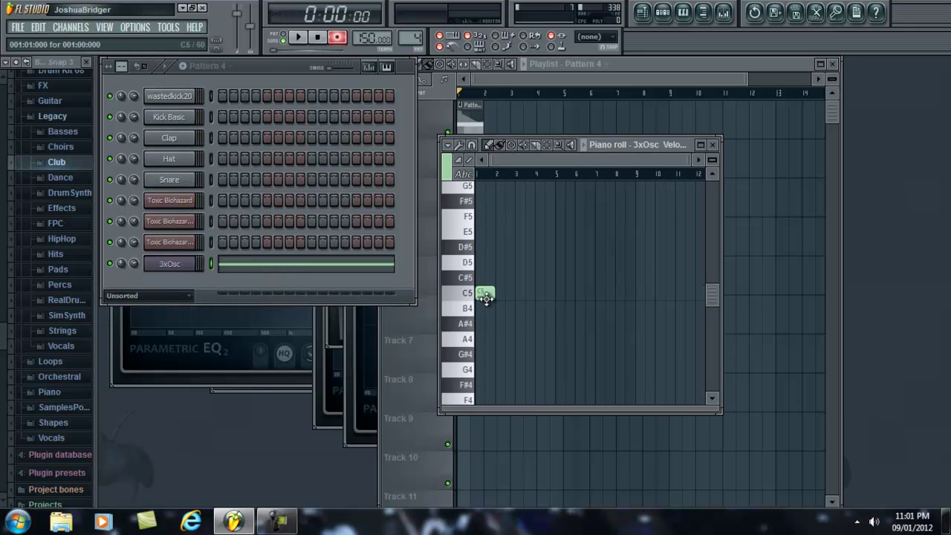
{"action": "left_click_drag", "start_coordinate": [493, 294], "coordinate": [635, 294]}
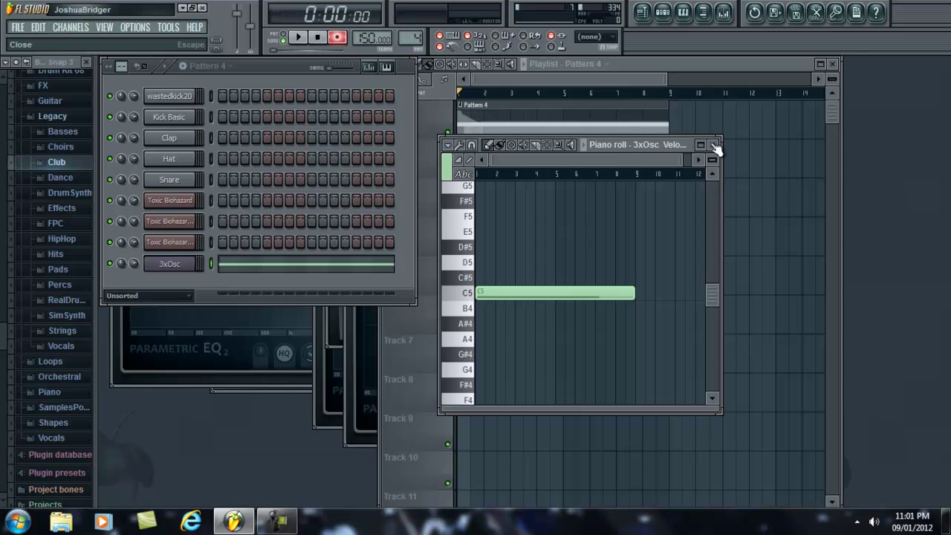
{"action": "left_click", "coordinate": [715, 144]}
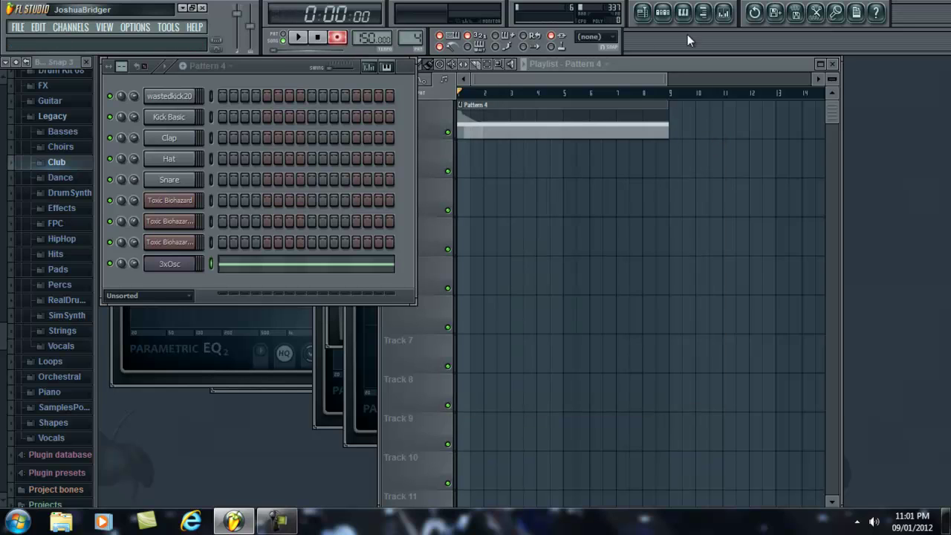
Reopen the Parametric EQ 2 on mixer Insert 10 and move it up and left.
{"action": "left_click", "coordinate": [723, 13]}
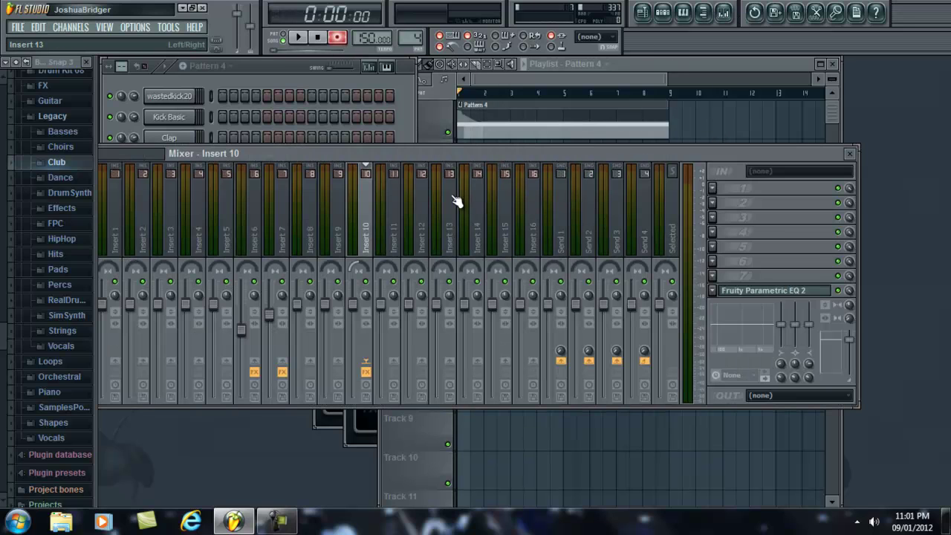
{"action": "left_click", "coordinate": [797, 292]}
{"action": "left_click_drag", "start_coordinate": [631, 217], "coordinate": [590, 200]}
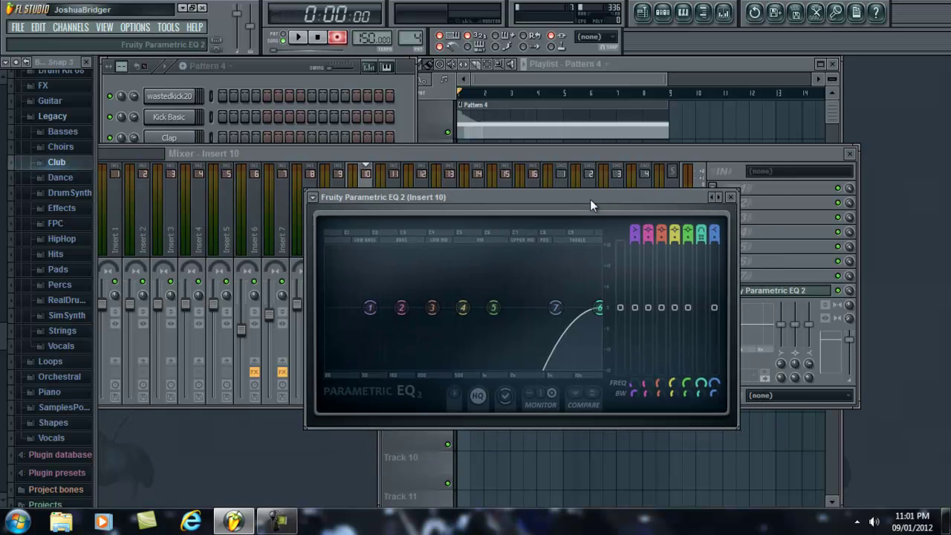
Switch the channel rack between Pattern 4 and Pattern 6, ending on Pattern 6.
{"action": "left_click", "coordinate": [233, 70]}
{"action": "left_click", "coordinate": [227, 65]}
{"action": "left_click", "coordinate": [215, 134]}
{"action": "left_click", "coordinate": [224, 65]}
{"action": "left_click", "coordinate": [221, 119]}
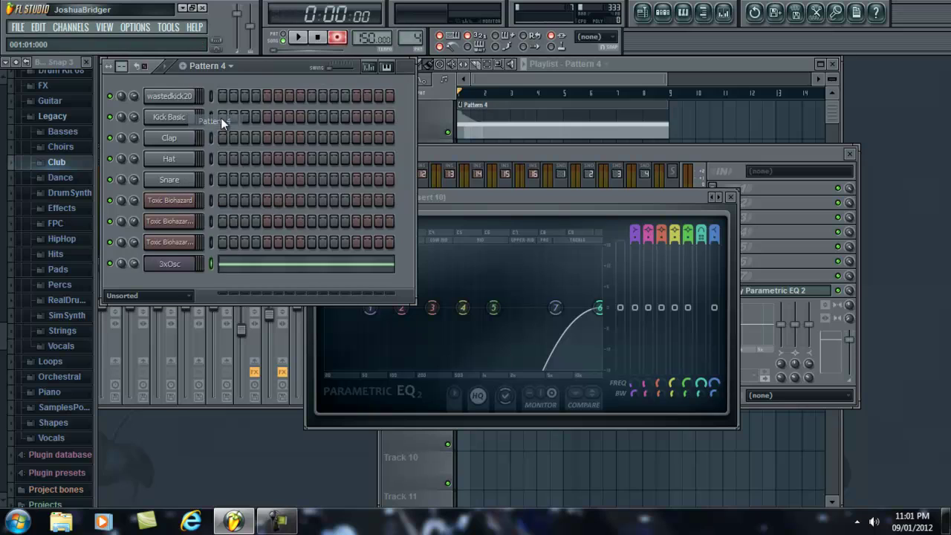
{"action": "left_click", "coordinate": [226, 67]}
{"action": "left_click", "coordinate": [223, 134]}
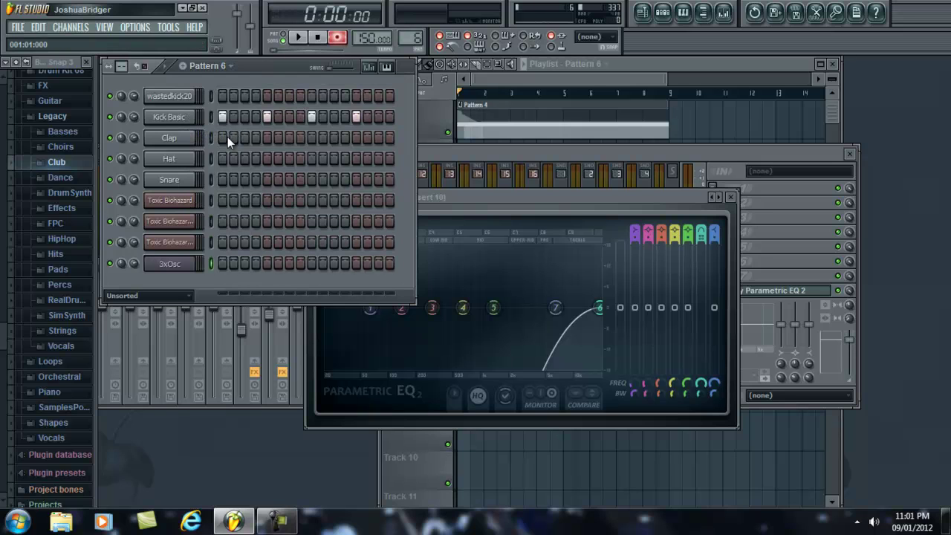
Record a band 6 frequency sweep into empty Pattern 7 during playback, then lower the mixer and EQ windows.
{"action": "left_click_drag", "start_coordinate": [412, 37], "coordinate": [411, 29]}
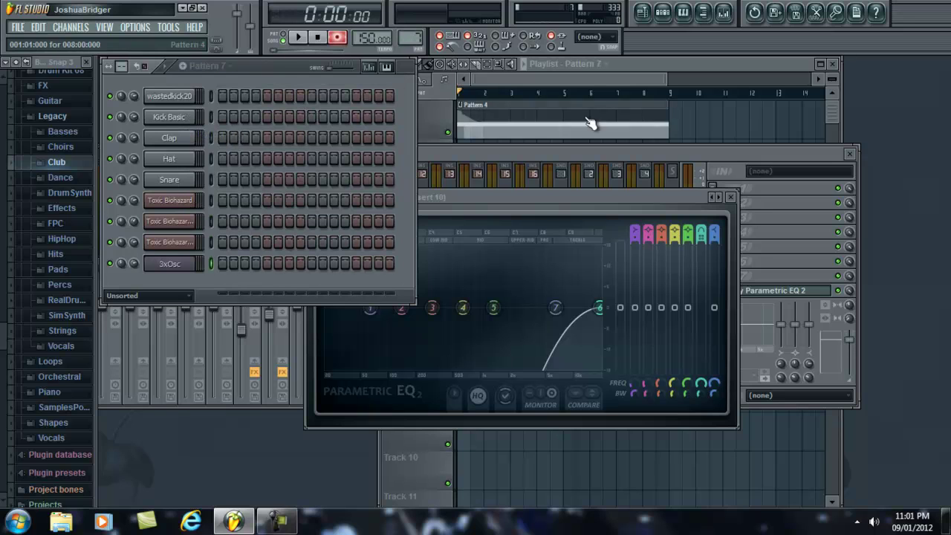
{"action": "left_click", "coordinate": [644, 205]}
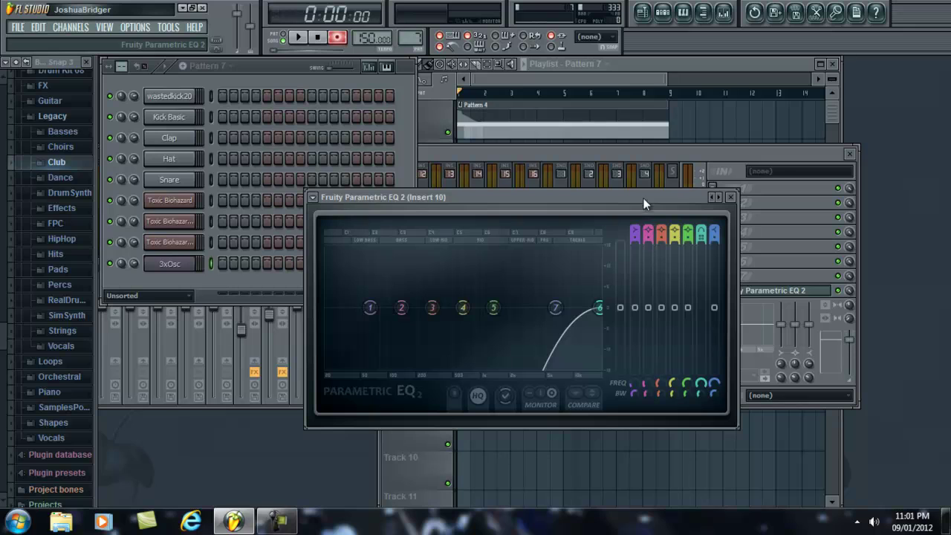
{"action": "left_click", "coordinate": [298, 39]}
{"action": "left_click_drag", "start_coordinate": [603, 309], "coordinate": [644, 312]}
{"action": "left_click", "coordinate": [320, 39]}
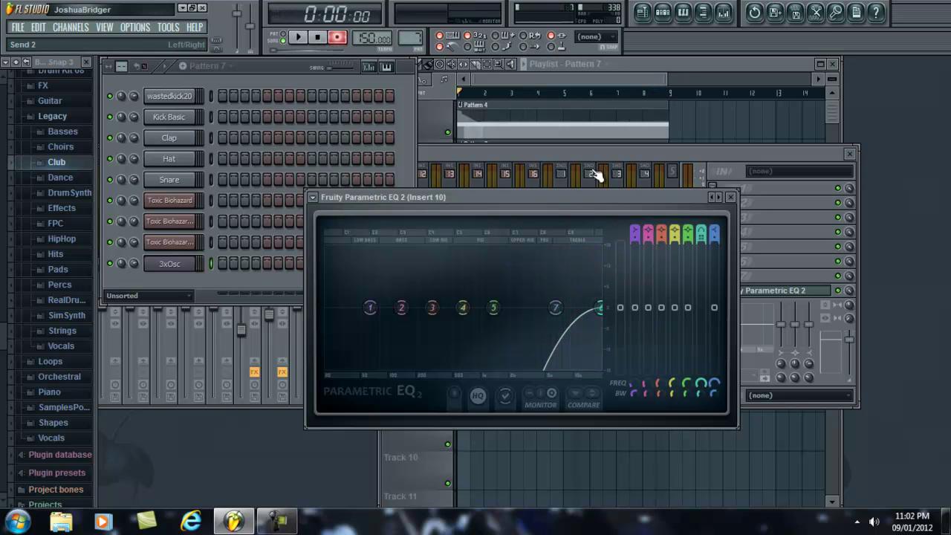
{"action": "left_click_drag", "start_coordinate": [602, 154], "coordinate": [580, 346]}
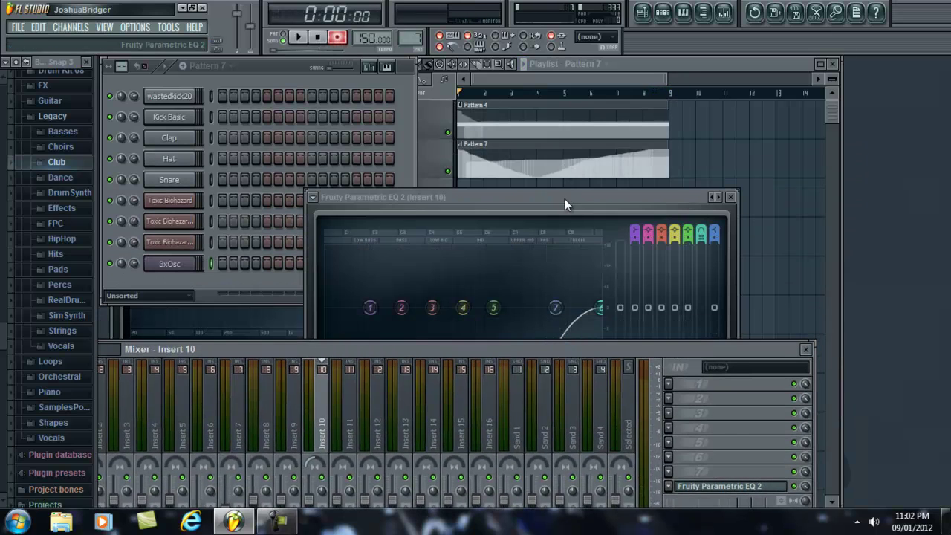
{"action": "left_click_drag", "start_coordinate": [564, 199], "coordinate": [565, 303]}
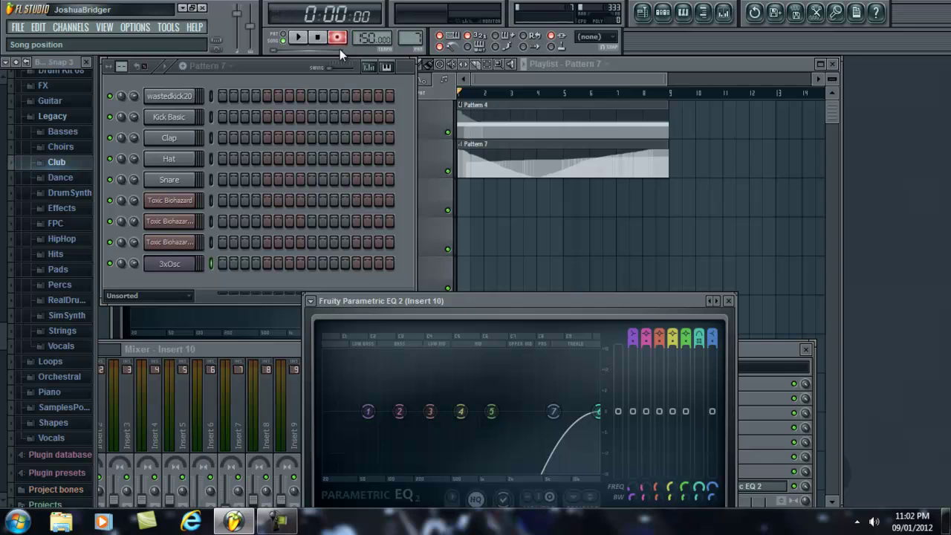
Delete the Pattern 4 clip, hide the browser, and reopen the enlarged mixer's Insert 10 Parametric EQ 2.
{"action": "right_click", "coordinate": [583, 120]}
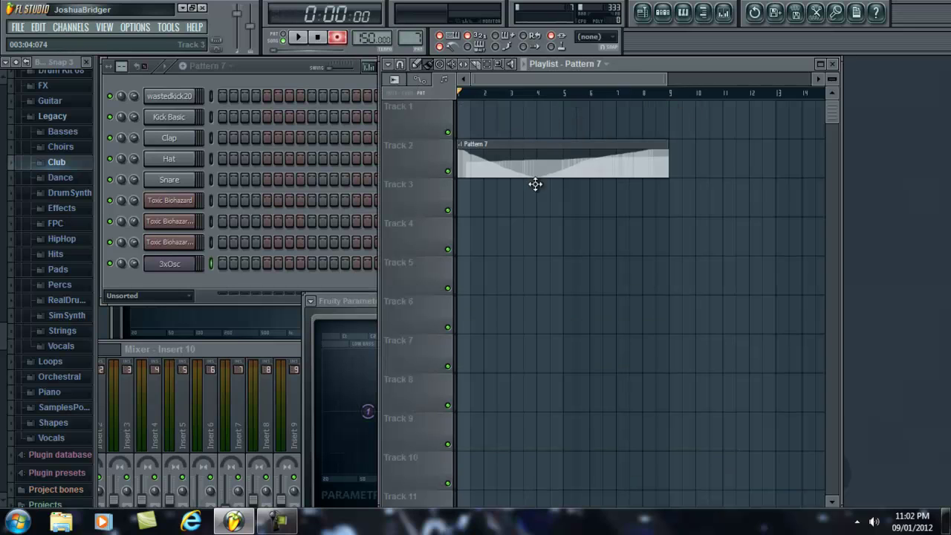
{"action": "left_click", "coordinate": [703, 13]}
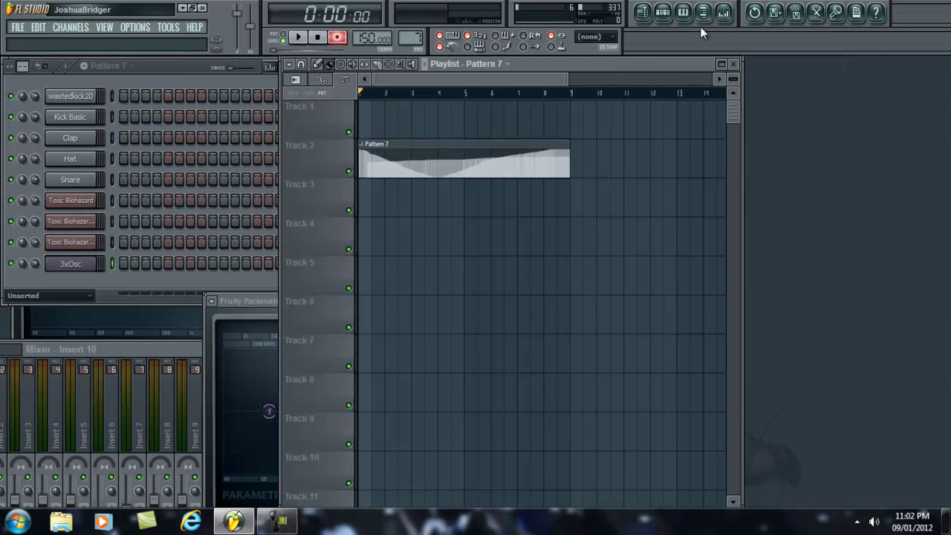
{"action": "left_click", "coordinate": [724, 12]}
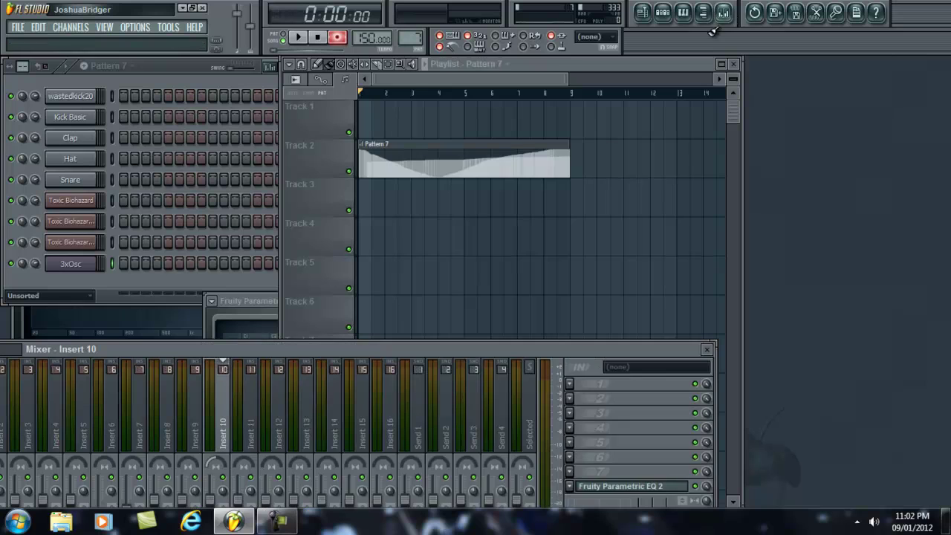
{"action": "double_click", "coordinate": [478, 349]}
{"action": "left_click", "coordinate": [704, 360]}
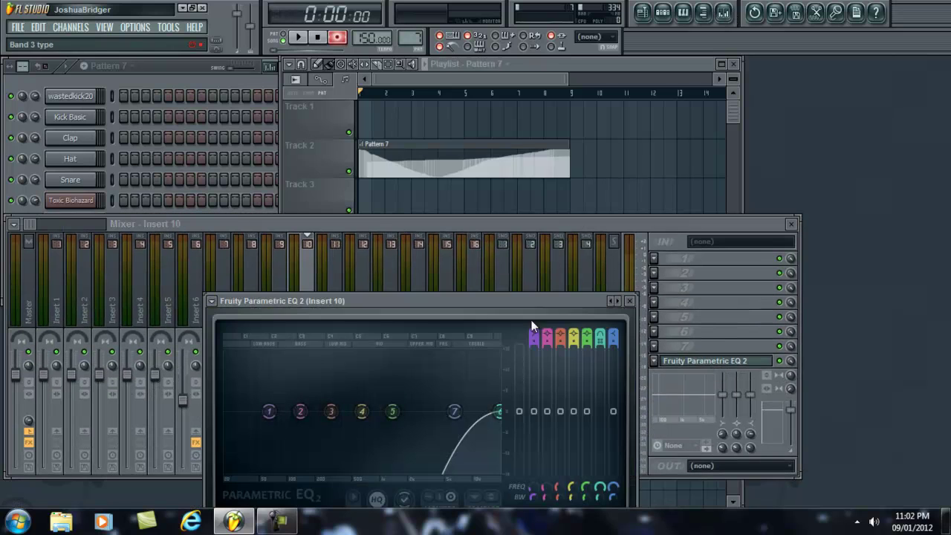
{"action": "left_click_drag", "start_coordinate": [495, 304], "coordinate": [518, 231]}
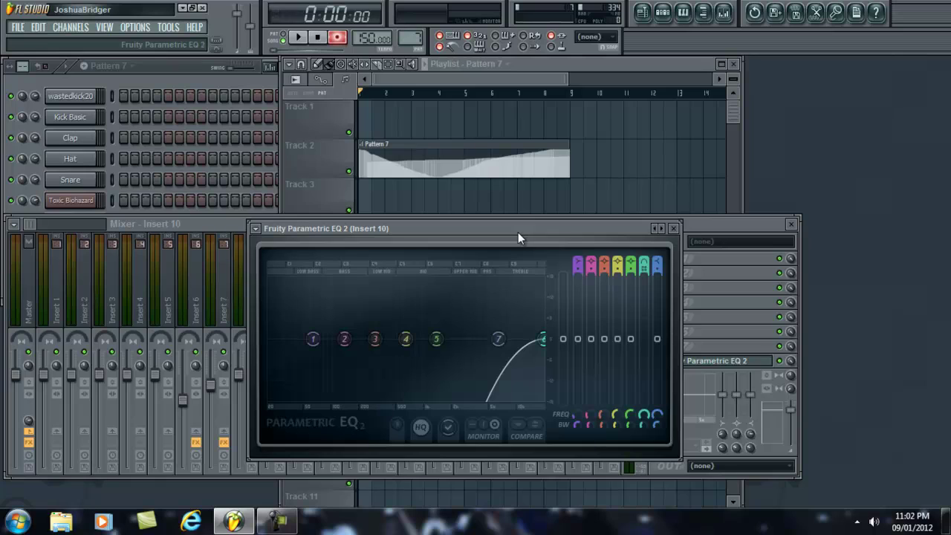
With recording off, sweep band 6 down to about 1363 Hz during playback, then show the channel rack.
{"action": "left_click", "coordinate": [317, 38]}
{"action": "left_click", "coordinate": [306, 35]}
{"action": "left_click_drag", "start_coordinate": [543, 339], "coordinate": [329, 365]}
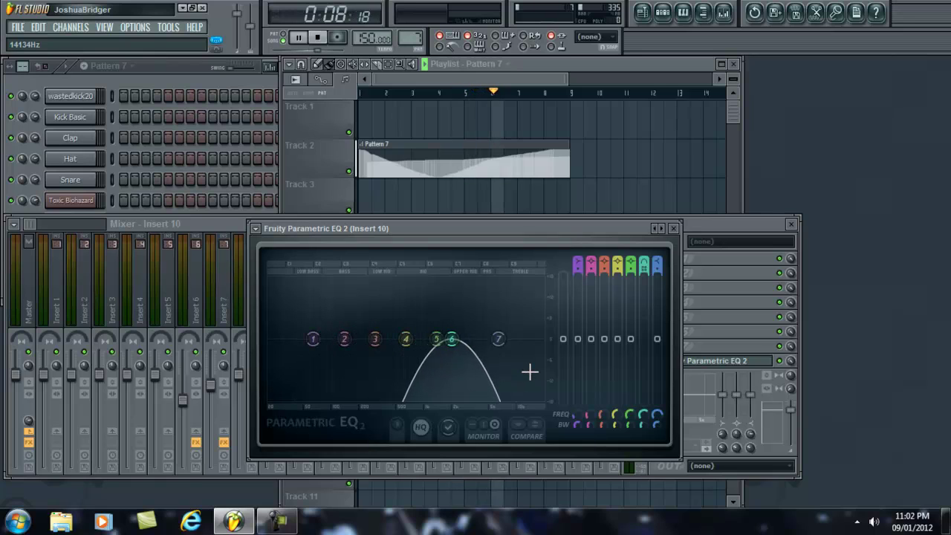
{"action": "left_click", "coordinate": [318, 38]}
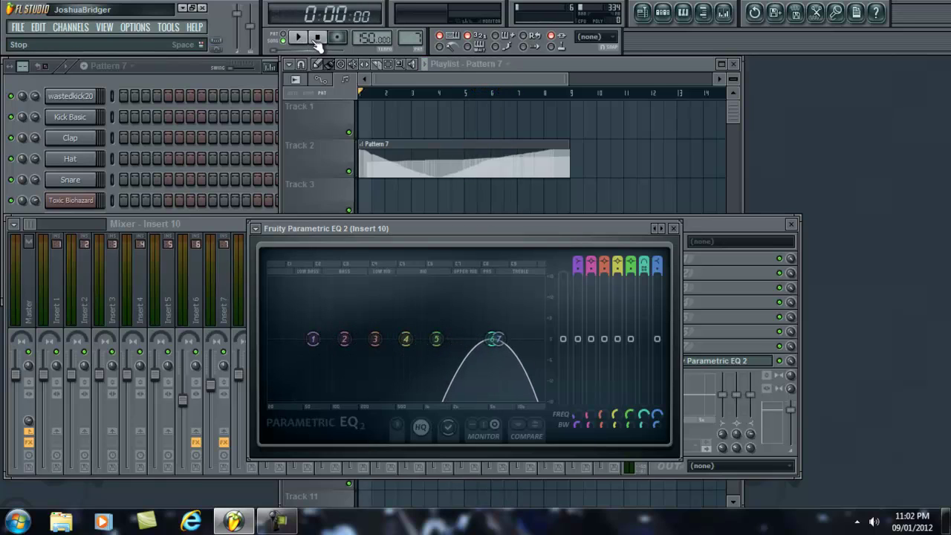
{"action": "left_click_drag", "start_coordinate": [506, 232], "coordinate": [614, 305]}
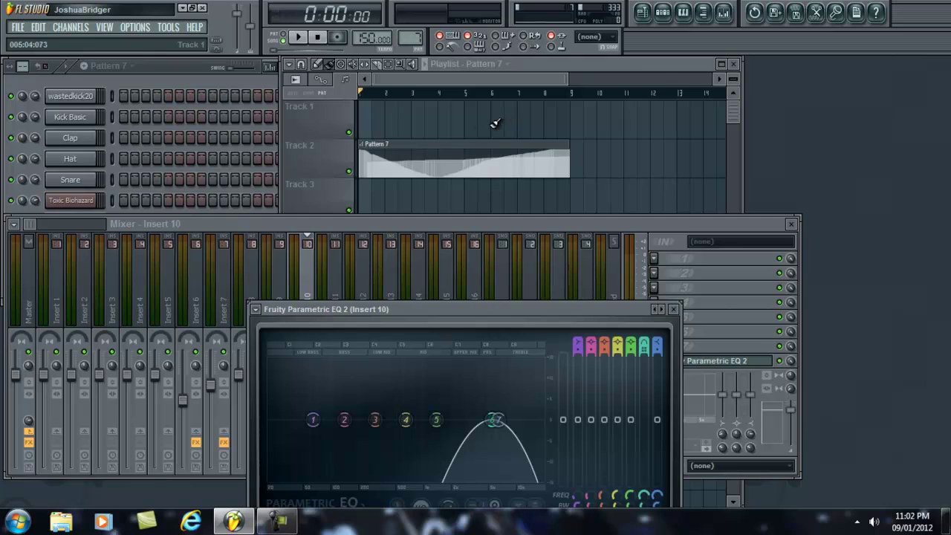
{"action": "left_click", "coordinate": [177, 81]}
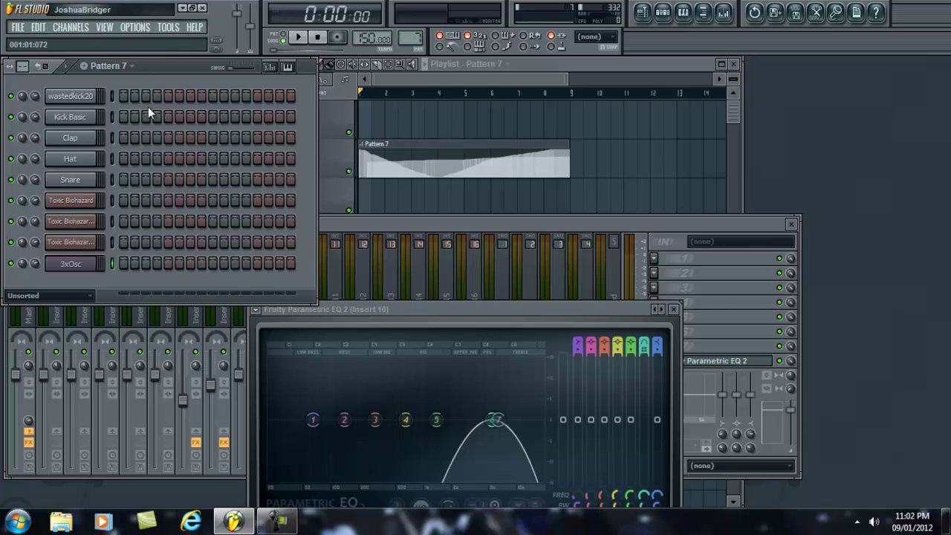
Filter the channel rack to automation clips and select the Insert 10 panning clip.
{"action": "left_click", "coordinate": [68, 296]}
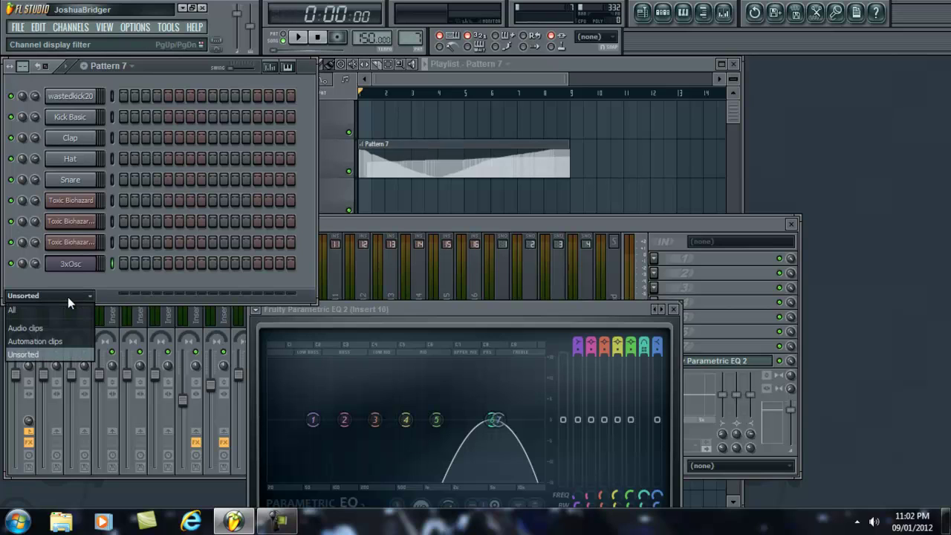
{"action": "left_click", "coordinate": [68, 338]}
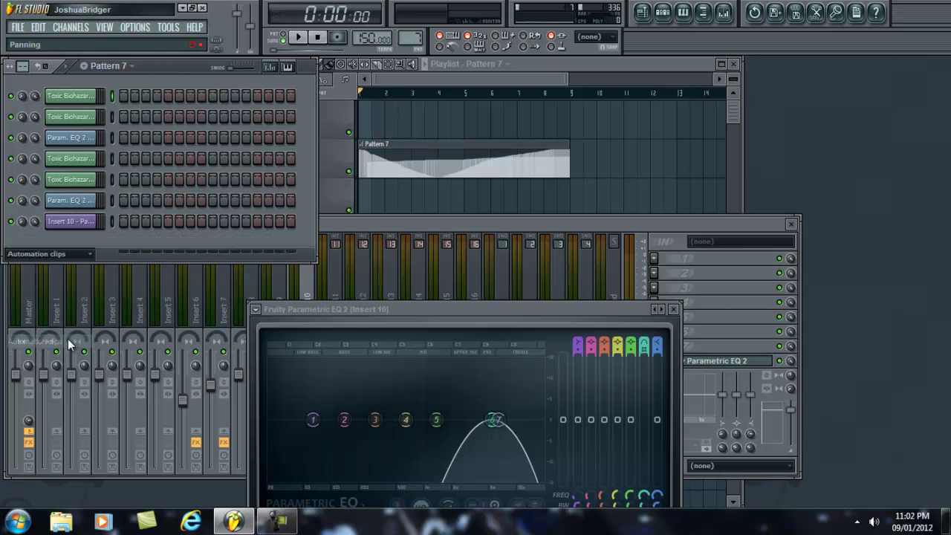
{"action": "left_click", "coordinate": [73, 226]}
Open Pattern 7's Band 6 freq events maximized and turn them into an automation clip.
{"action": "left_click", "coordinate": [657, 58]}
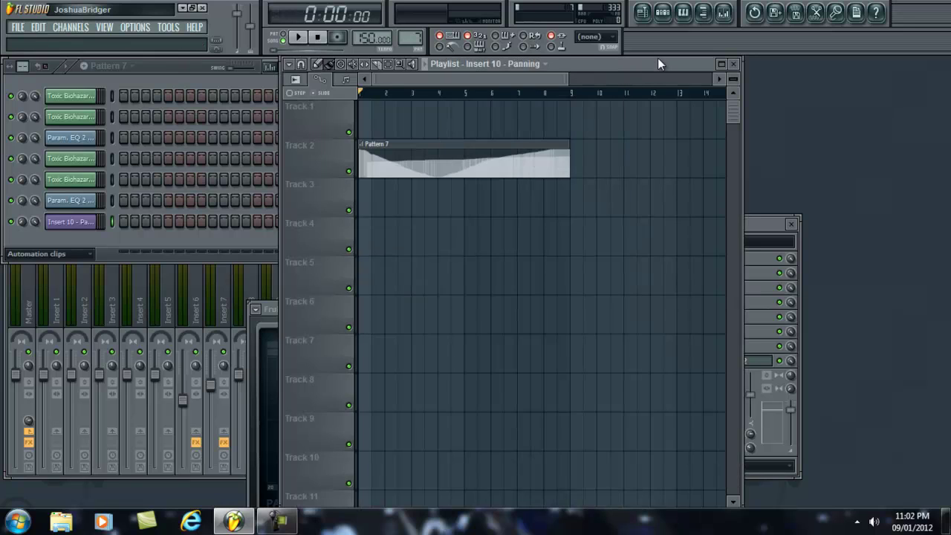
{"action": "double_click", "coordinate": [658, 58]}
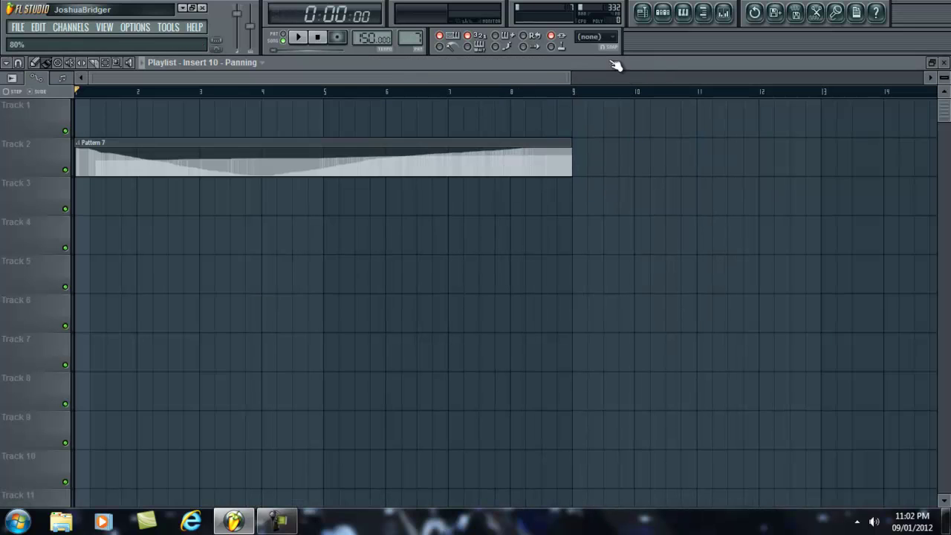
{"action": "double_click", "coordinate": [283, 147]}
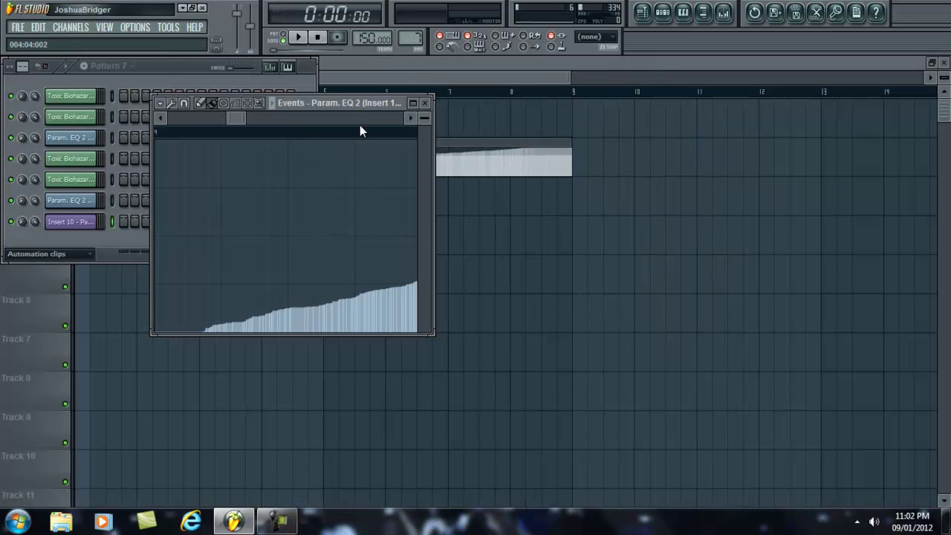
{"action": "left_click", "coordinate": [412, 103]}
{"action": "left_click_drag", "start_coordinate": [268, 76], "coordinate": [900, 77]}
{"action": "left_click", "coordinate": [5, 64]}
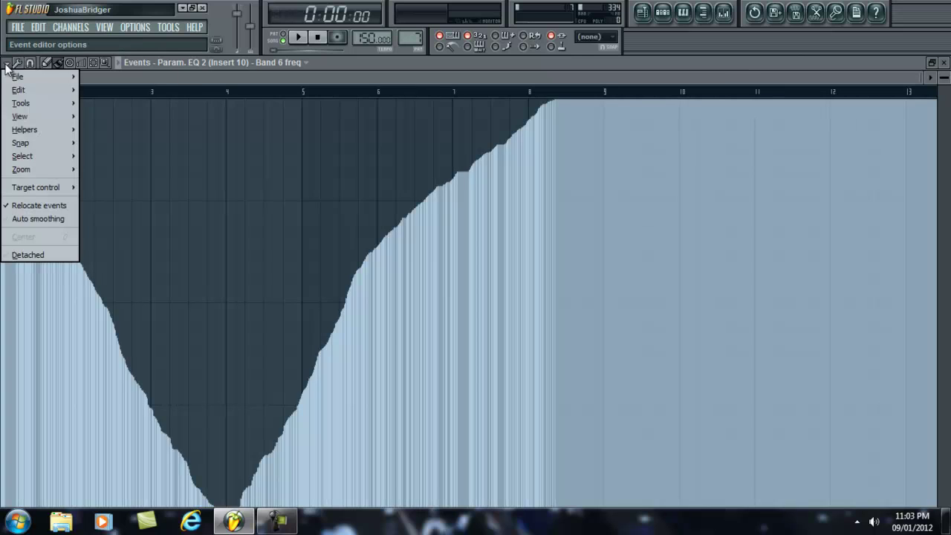
{"action": "mouse_move", "coordinate": [21, 90]}
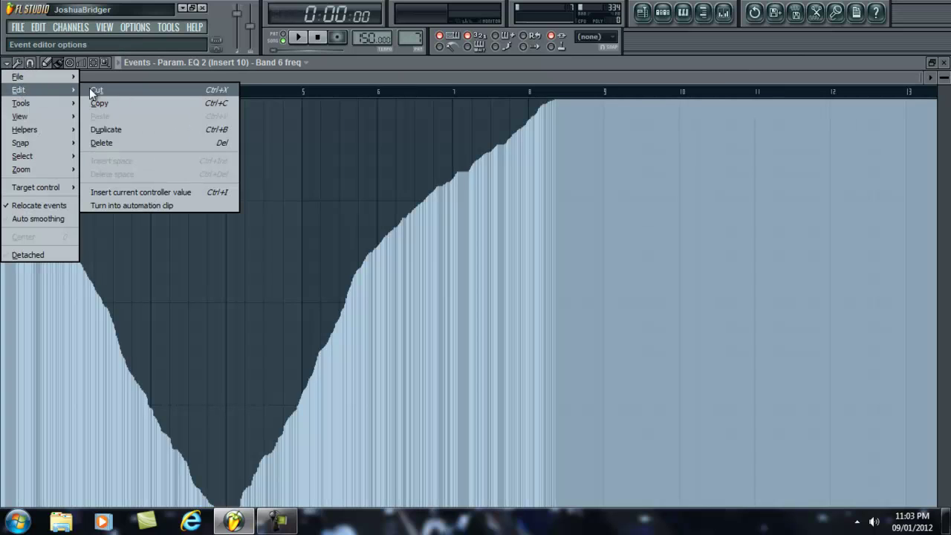
{"action": "left_click", "coordinate": [166, 204]}
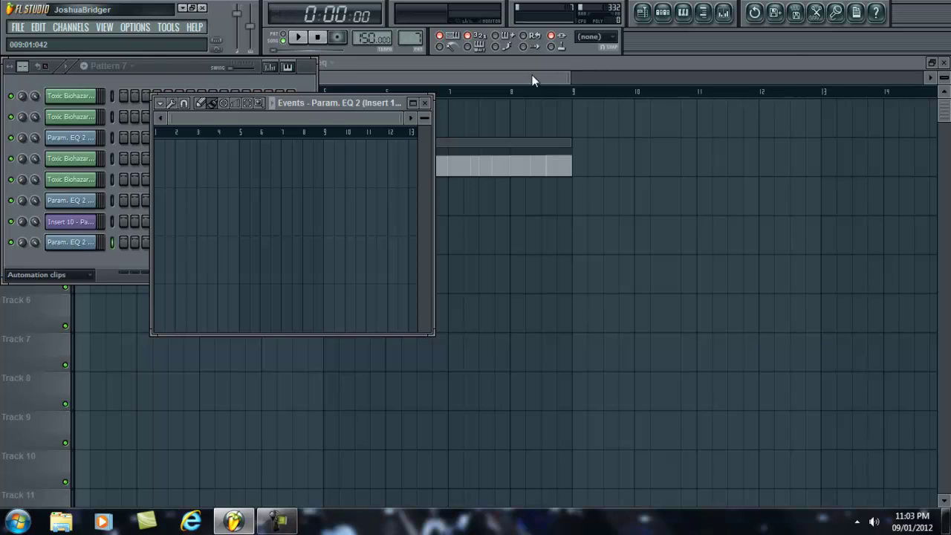
Move the new Param. EQ 2 automation clip on Track 3 to start at bar 1.
{"action": "left_click", "coordinate": [520, 77]}
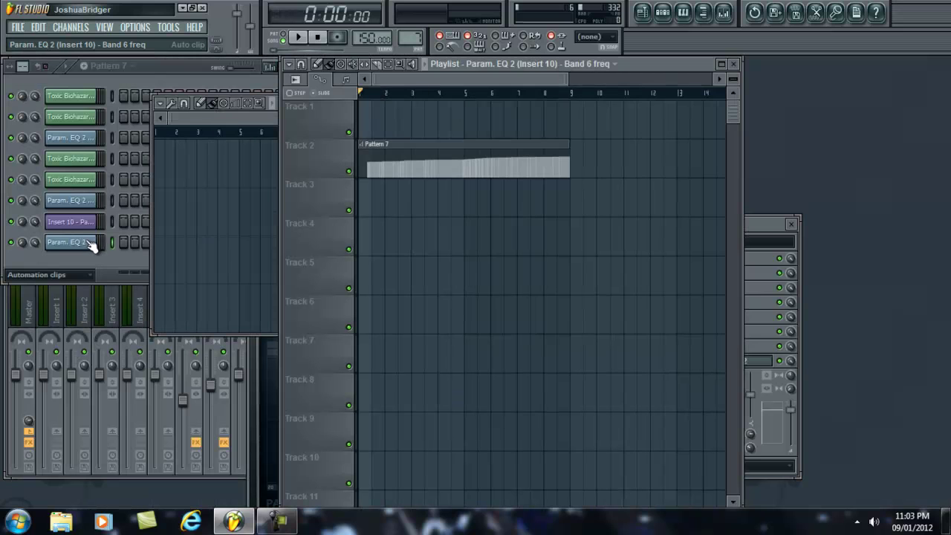
{"action": "left_click", "coordinate": [87, 243]}
{"action": "left_click", "coordinate": [436, 187]}
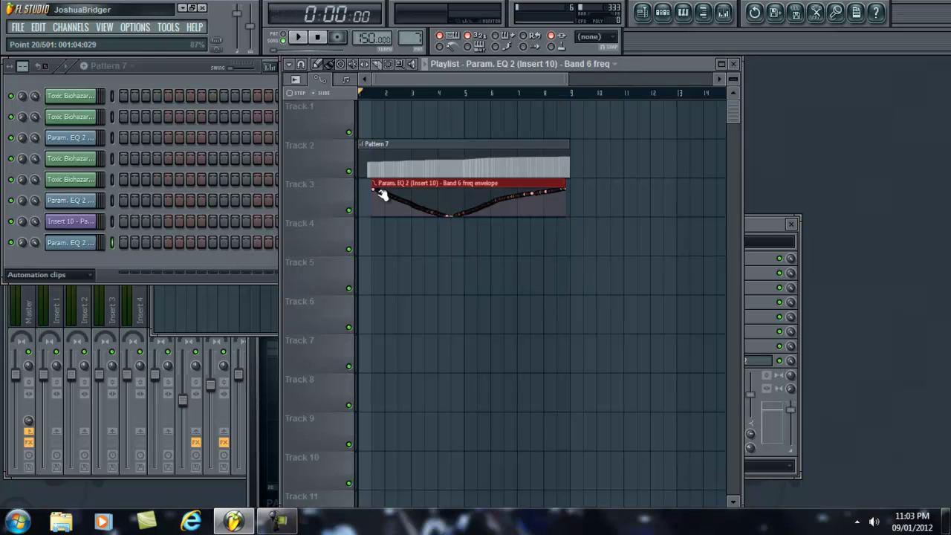
{"action": "left_click_drag", "start_coordinate": [435, 183], "coordinate": [420, 184]}
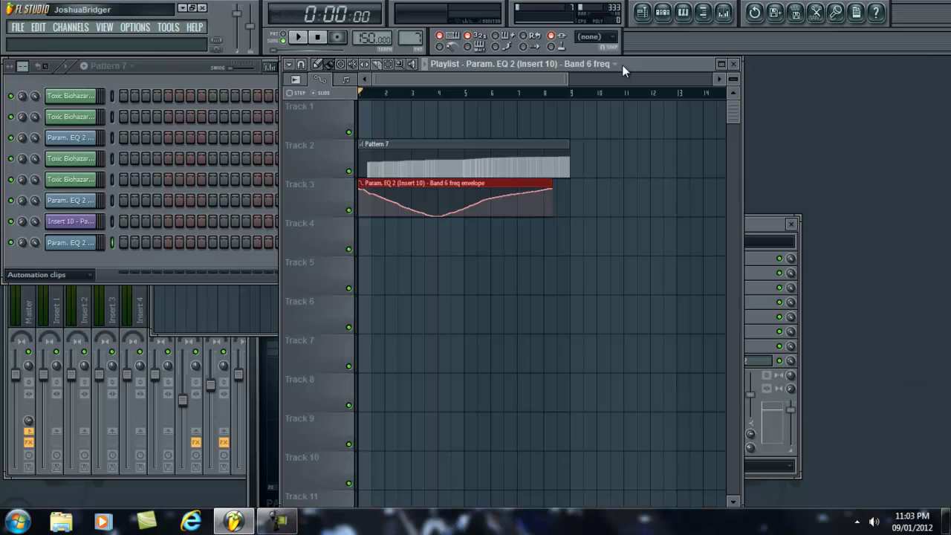
Maximize the playlist and pull one envelope point down into a sharp dip.
{"action": "double_click", "coordinate": [654, 68]}
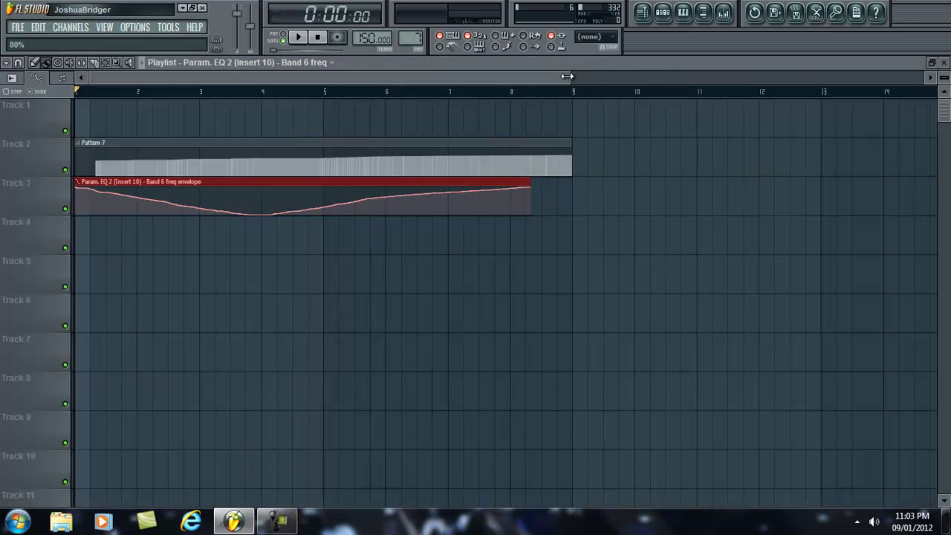
{"action": "left_click_drag", "start_coordinate": [572, 75], "coordinate": [422, 75]}
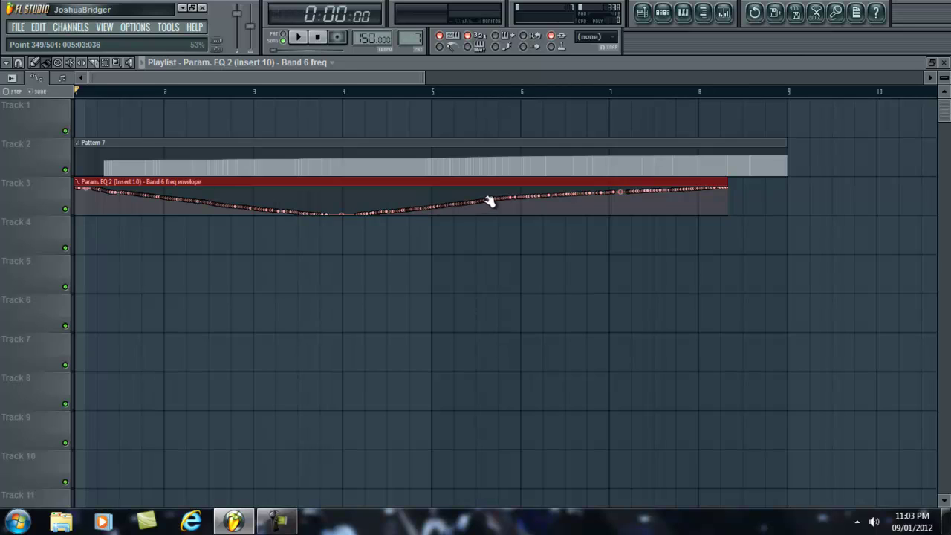
{"action": "left_click_drag", "start_coordinate": [490, 202], "coordinate": [477, 240]}
{"action": "left_click", "coordinate": [278, 522]}
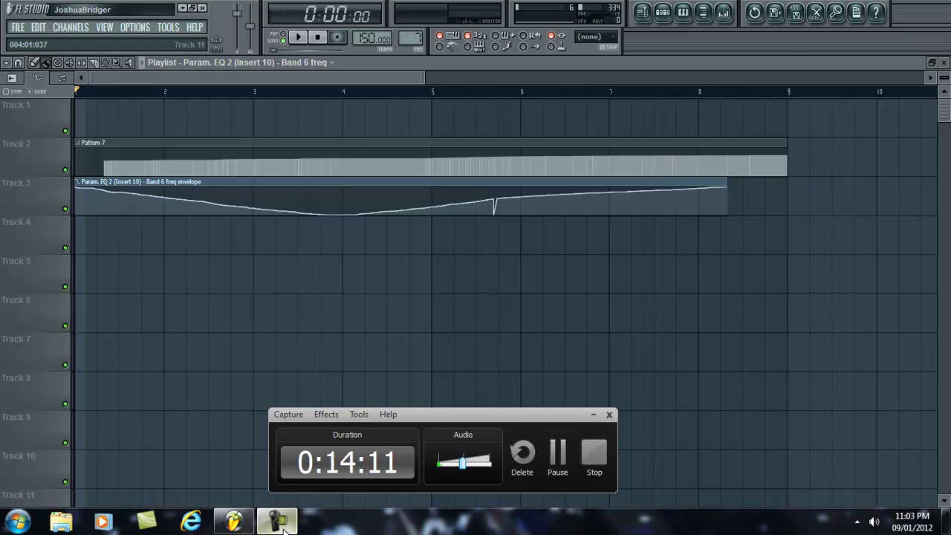
{"action": "left_click", "coordinate": [282, 526]}
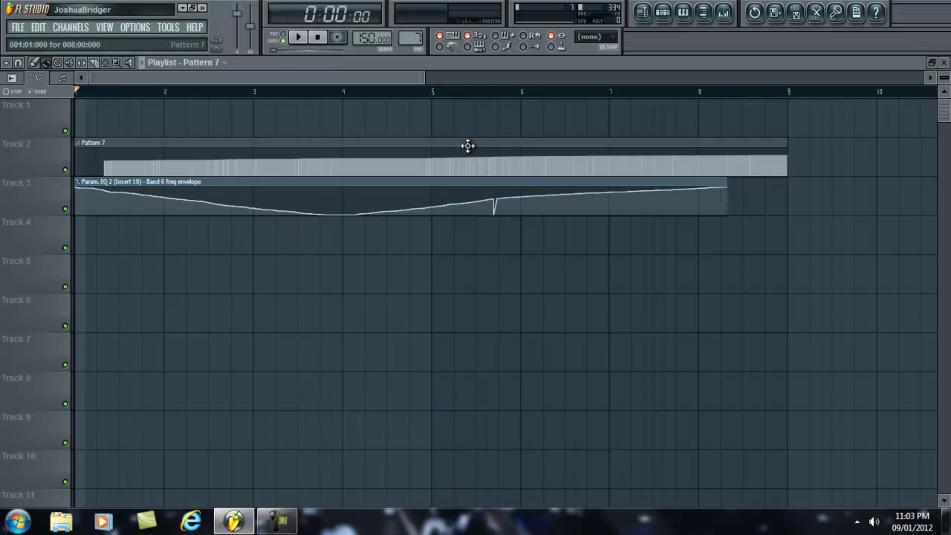
Restore the playlist window and set the channel rack filter back to Unsorted.
{"action": "double_click", "coordinate": [430, 67]}
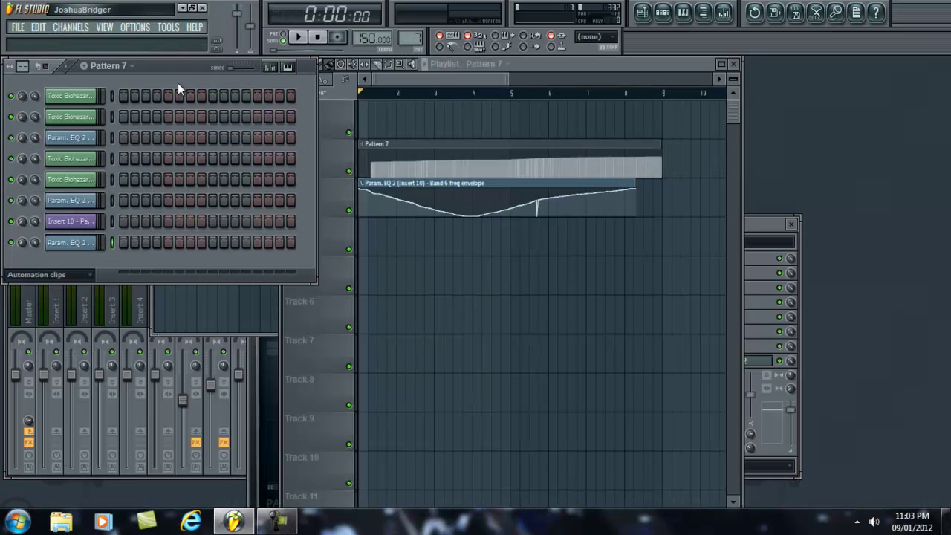
{"action": "left_click", "coordinate": [80, 275]}
{"action": "left_click", "coordinate": [70, 331]}
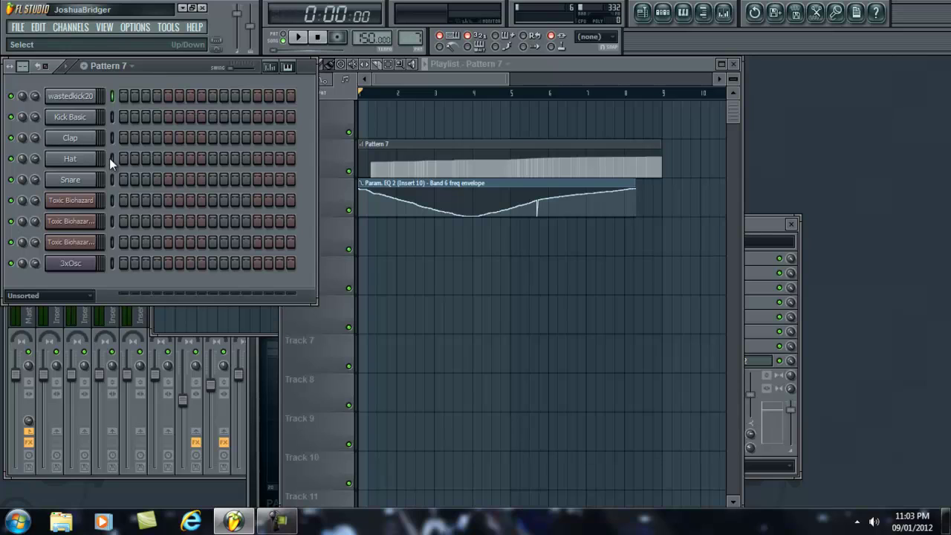
Delete the Pattern 7 clip and the Band 6 freq automation clip from the playlist.
{"action": "right_click", "coordinate": [571, 155]}
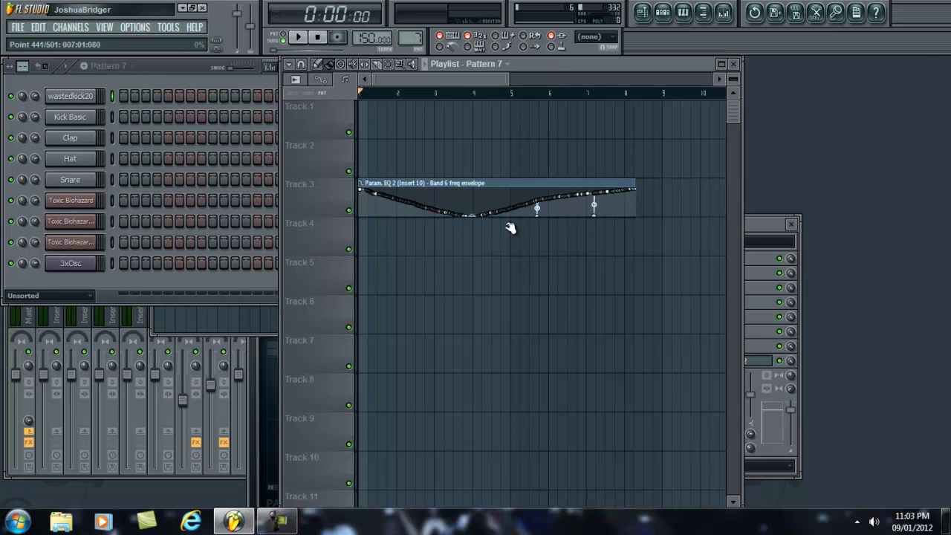
{"action": "left_click", "coordinate": [571, 197]}
{"action": "left_click", "coordinate": [565, 201]}
{"action": "left_click", "coordinate": [529, 208]}
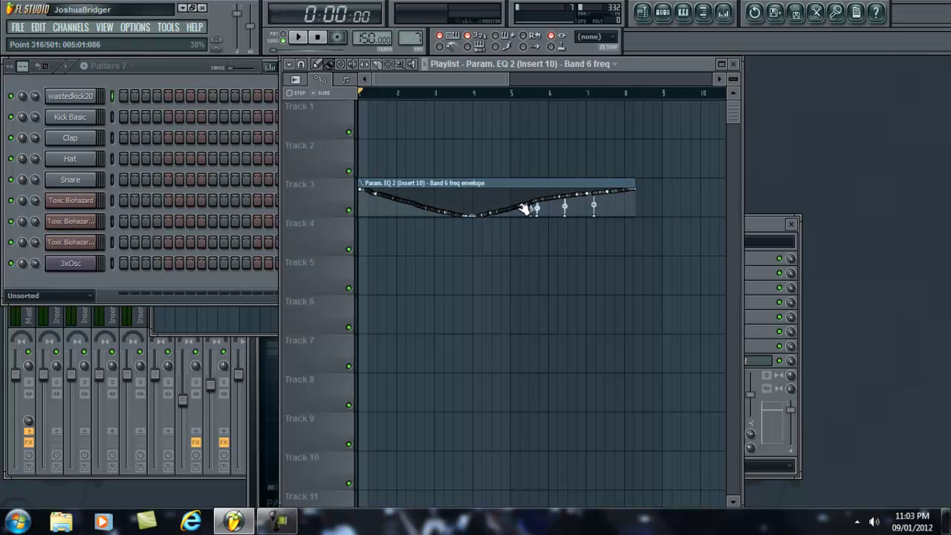
{"action": "left_click", "coordinate": [518, 211]}
{"action": "right_click", "coordinate": [516, 185]}
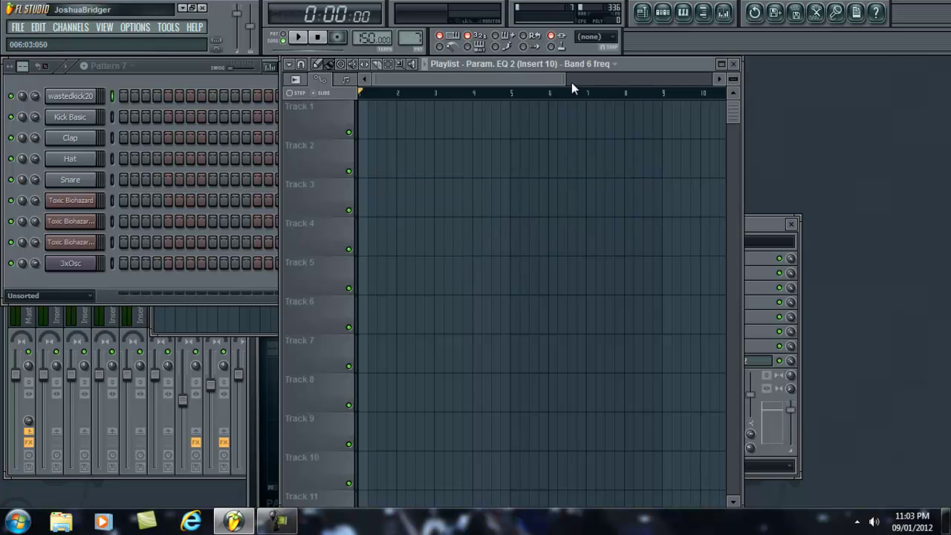
{"action": "left_click_drag", "start_coordinate": [571, 79], "coordinate": [713, 80]}
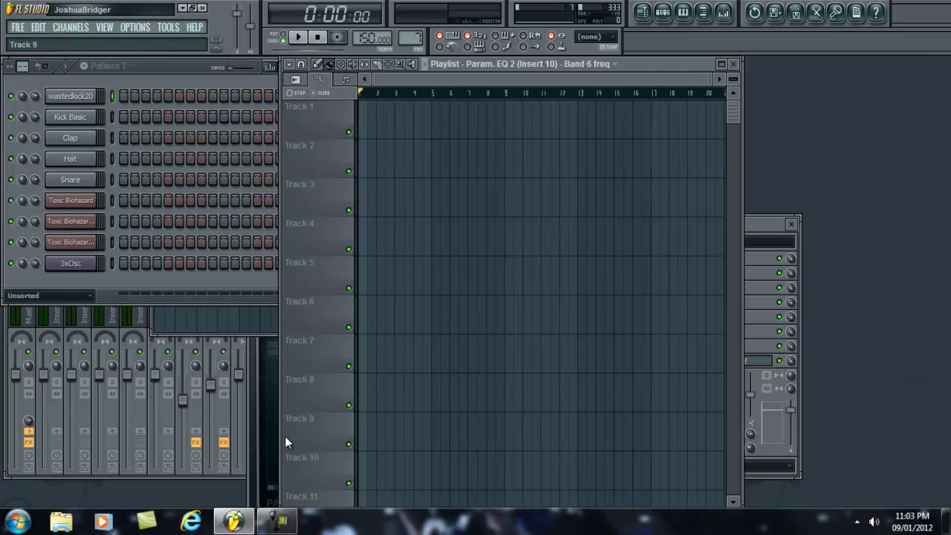
Open the wastedkick20 channel settings on its sample page showing wastedkick20.wav.
{"action": "left_click", "coordinate": [278, 526]}
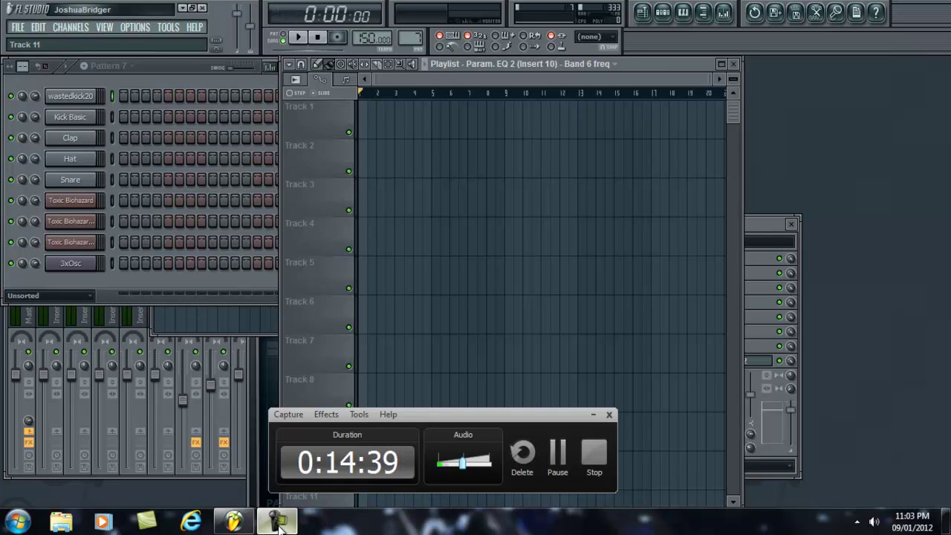
{"action": "left_click", "coordinate": [86, 99]}
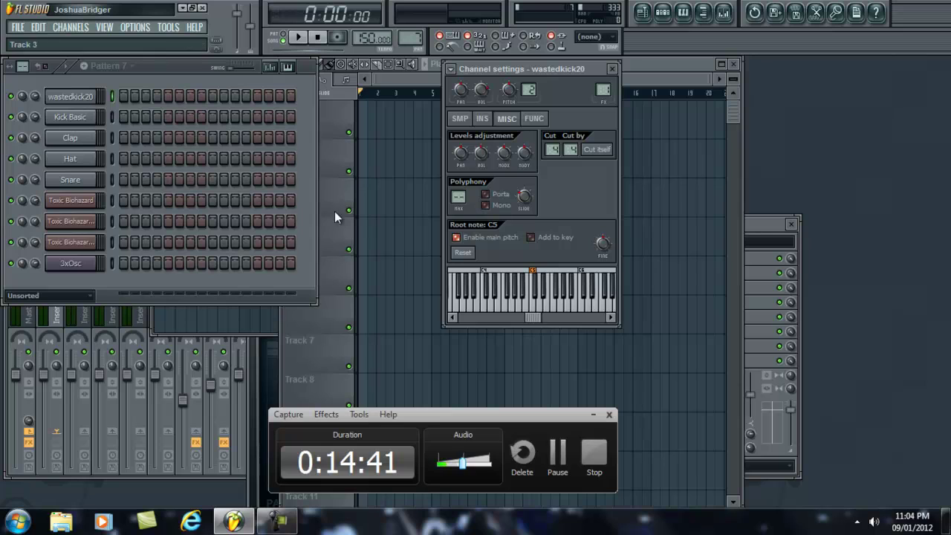
{"action": "left_click", "coordinate": [460, 118]}
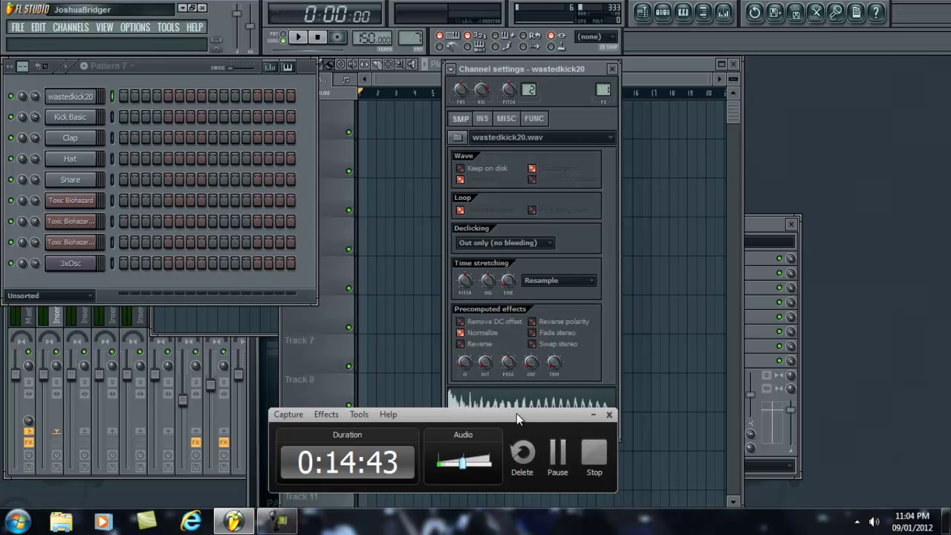
{"action": "left_click_drag", "start_coordinate": [571, 417], "coordinate": [868, 240]}
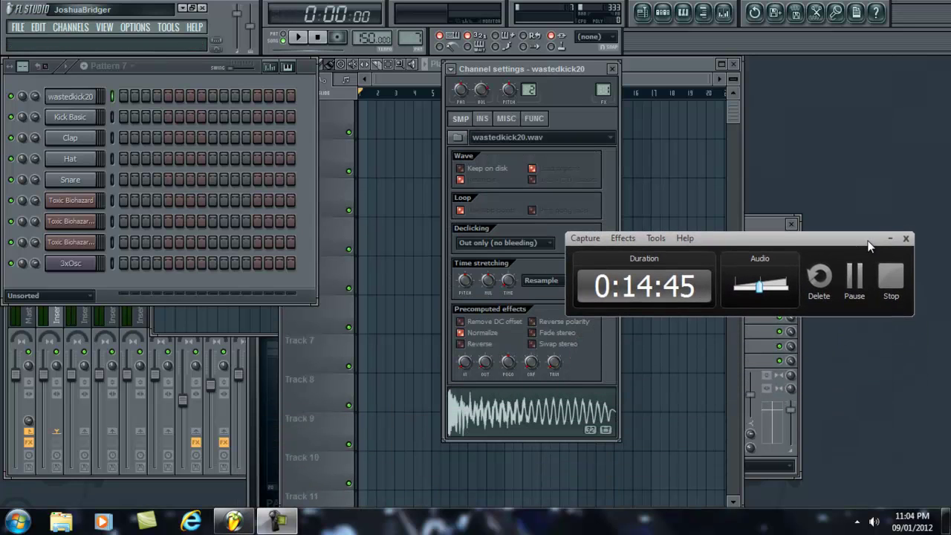
Preview the wastedkick20 kick sample several times from its waveform.
{"action": "left_click", "coordinate": [546, 423]}
{"action": "left_click", "coordinate": [536, 424]}
{"action": "left_click", "coordinate": [529, 421]}
{"action": "left_click", "coordinate": [525, 420]}
{"action": "left_click", "coordinate": [525, 420]}
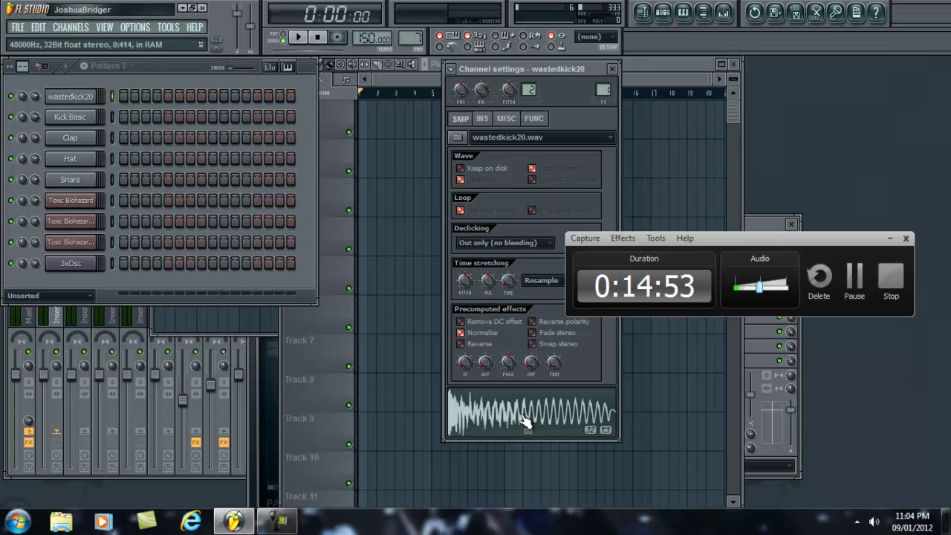